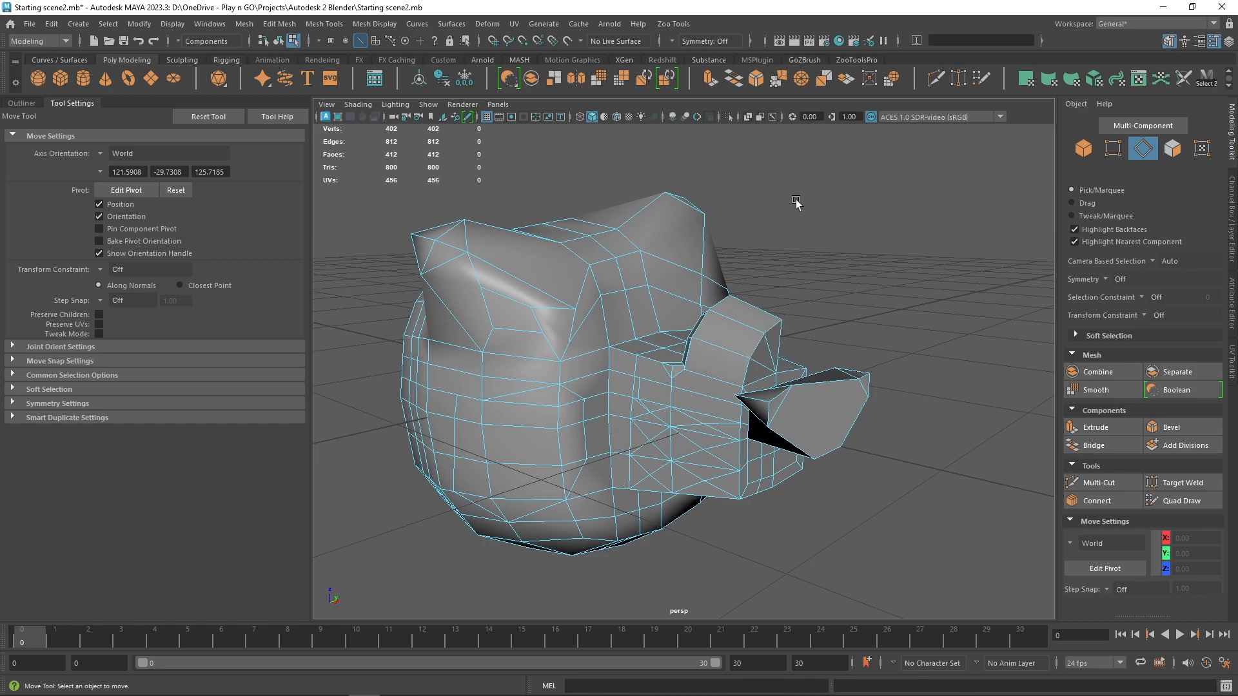
Select a vertex on the head mesh and chamfer it with Chamfer Vertices.
key("F9")
left_click(781, 319)
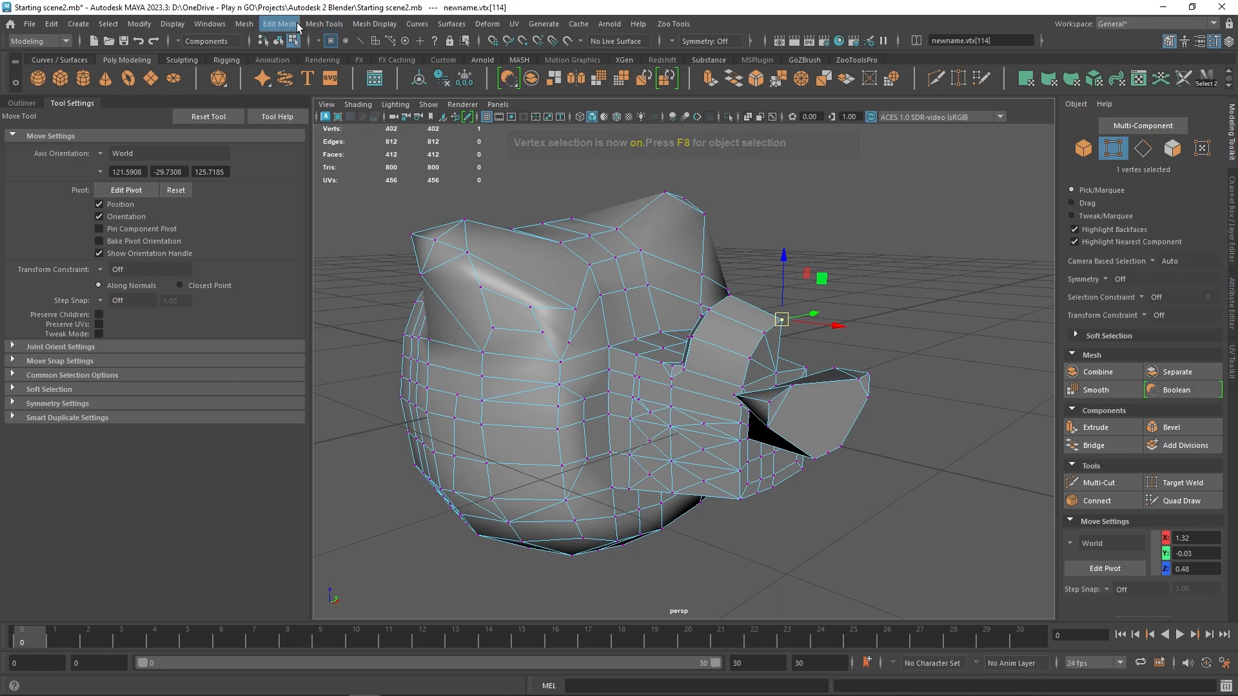
left_click(296, 26)
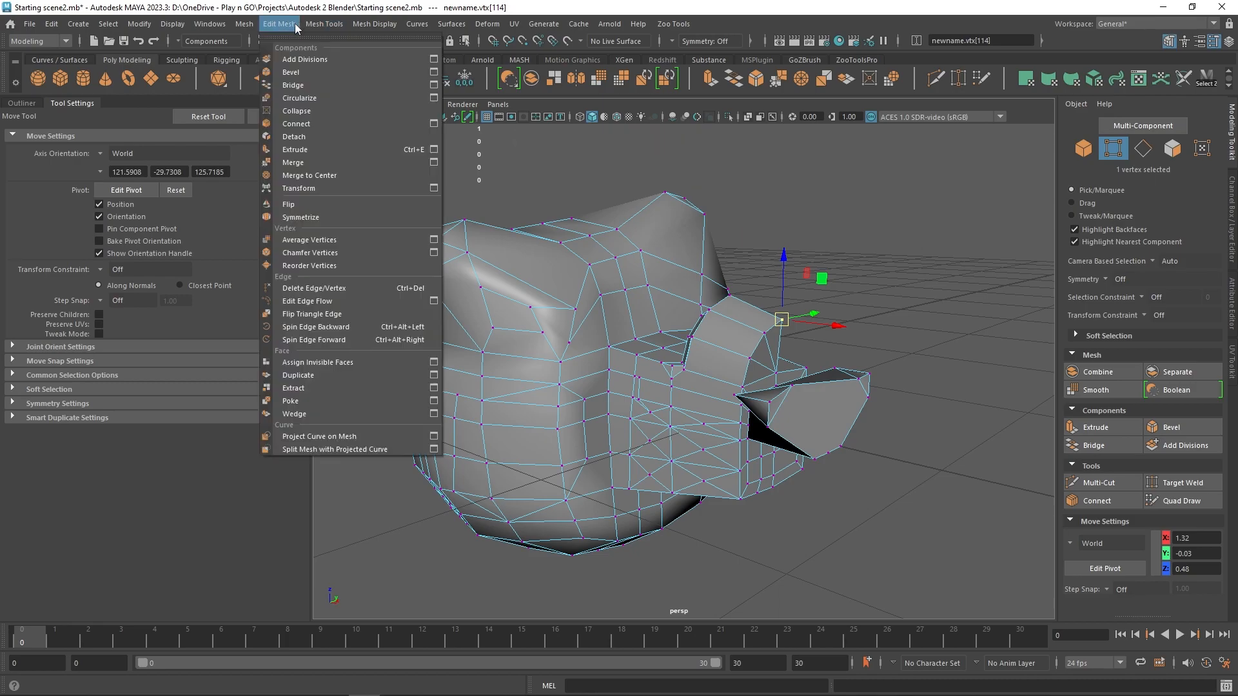
left_click(318, 253)
left_click_drag(762, 234, 817, 190, "alt")
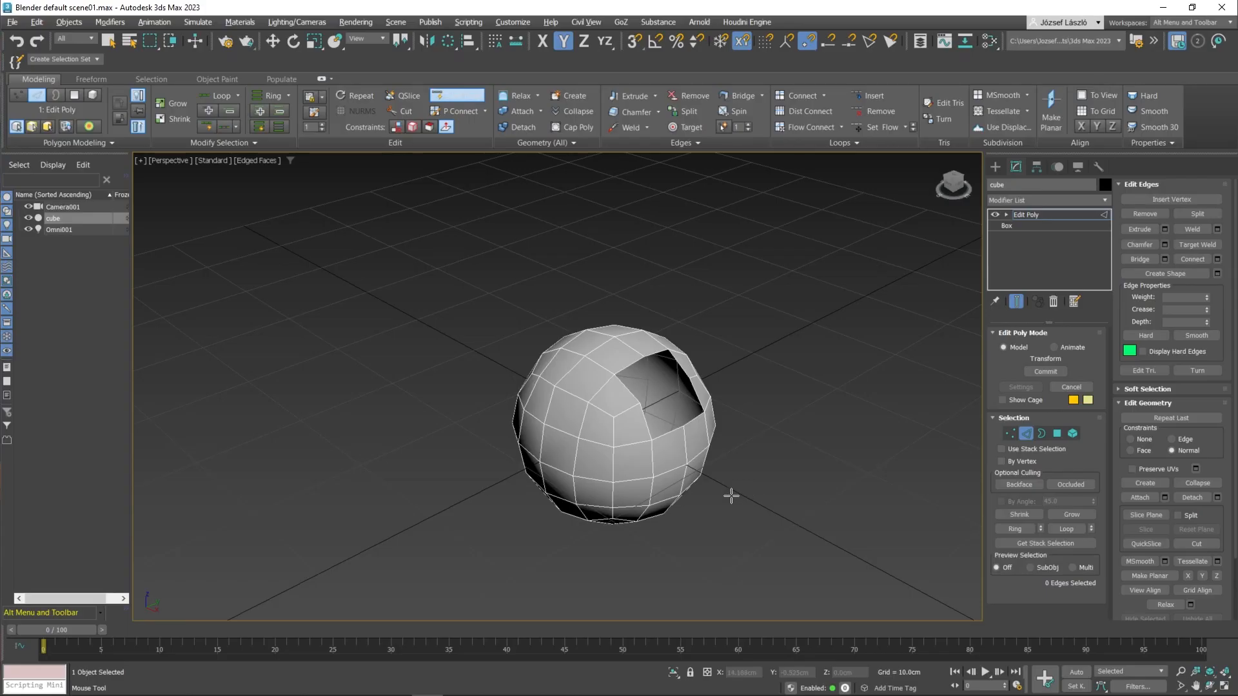
Select the horizontal edge loop around the sphere and chamfer it interactively.
key("w")
double_click(632, 478)
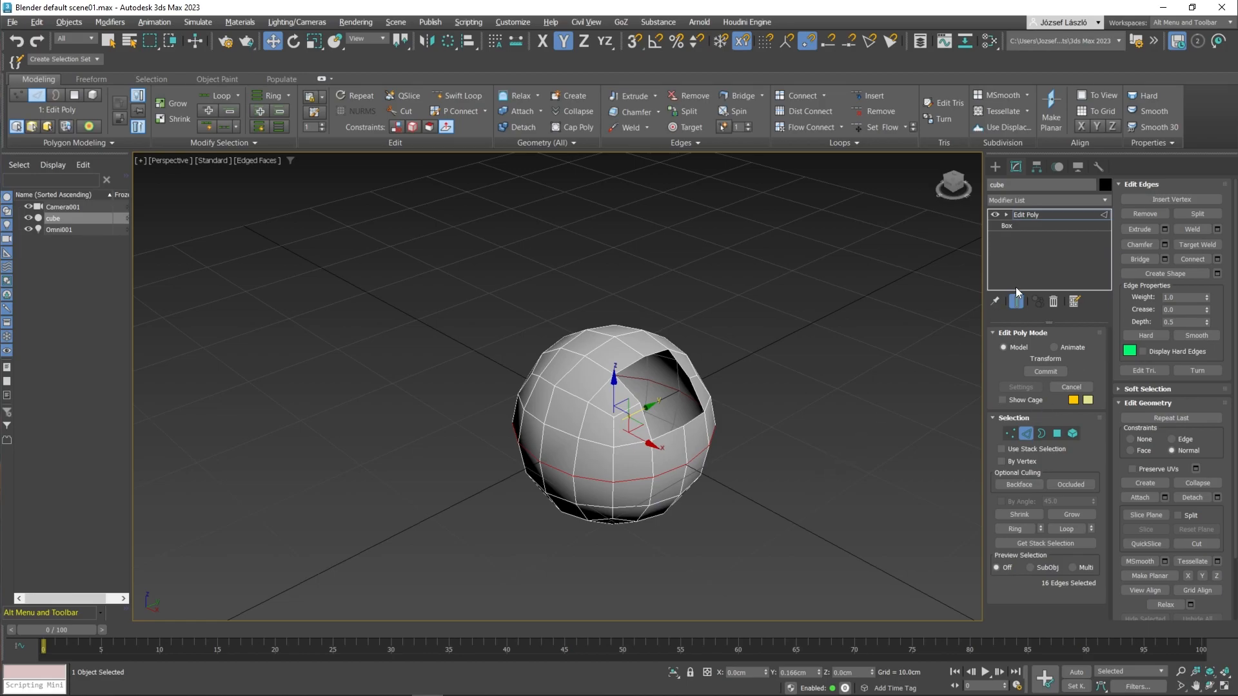
left_click(1139, 245)
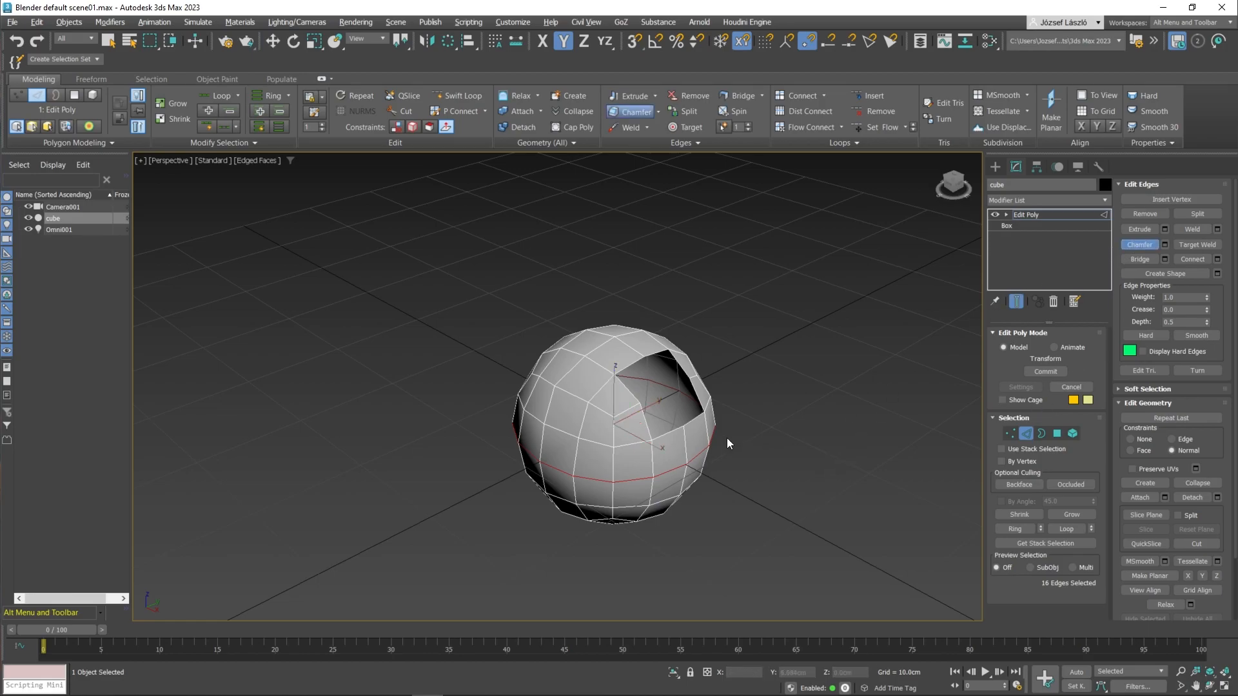
mouse_move(642, 476)
left_mouse_down()
mouse_move(637, 465)
mouse_move(635, 477)
left_mouse_up()
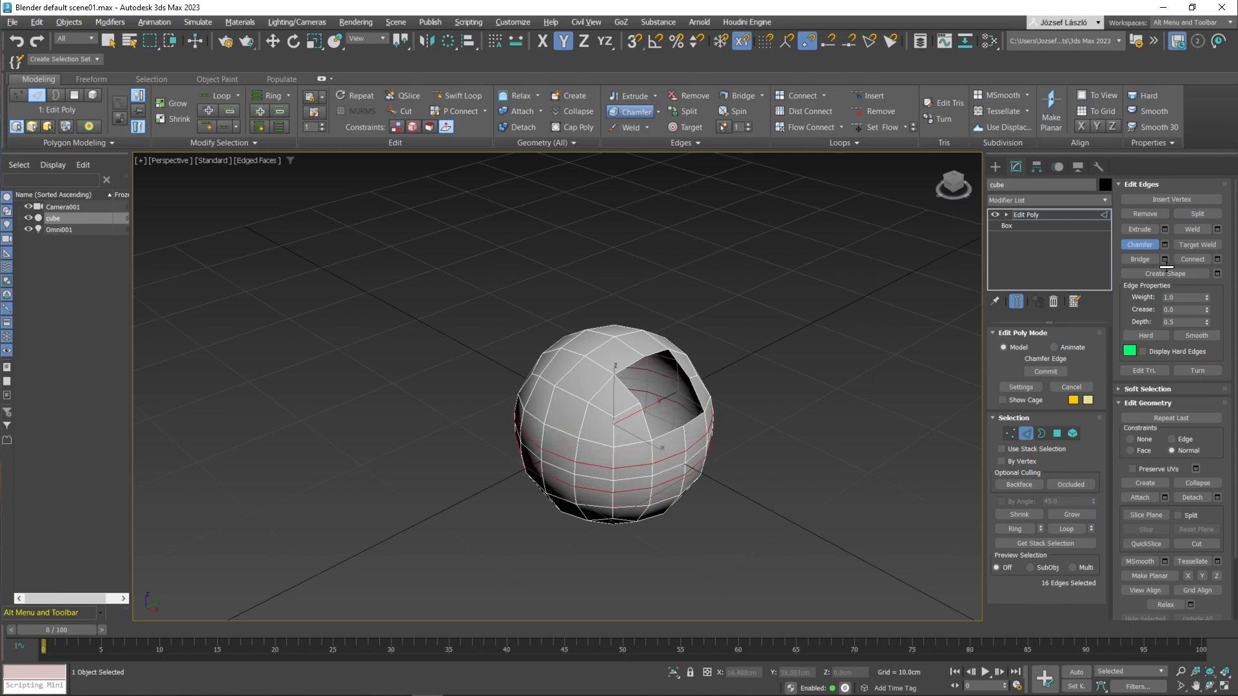
Adjust the edge chamfer's segments and amount in its settings caddy and confirm it.
left_click(1164, 245)
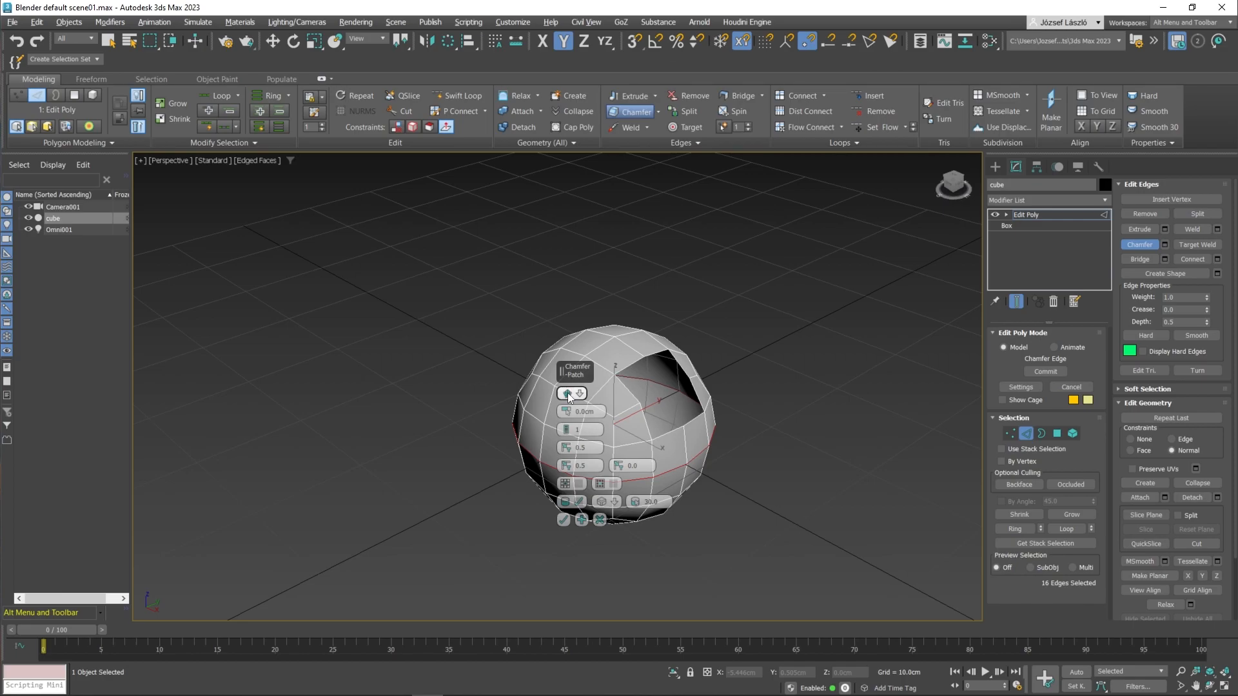
left_click(565, 426)
left_click(564, 426)
left_click_drag(566, 412, 565, 405)
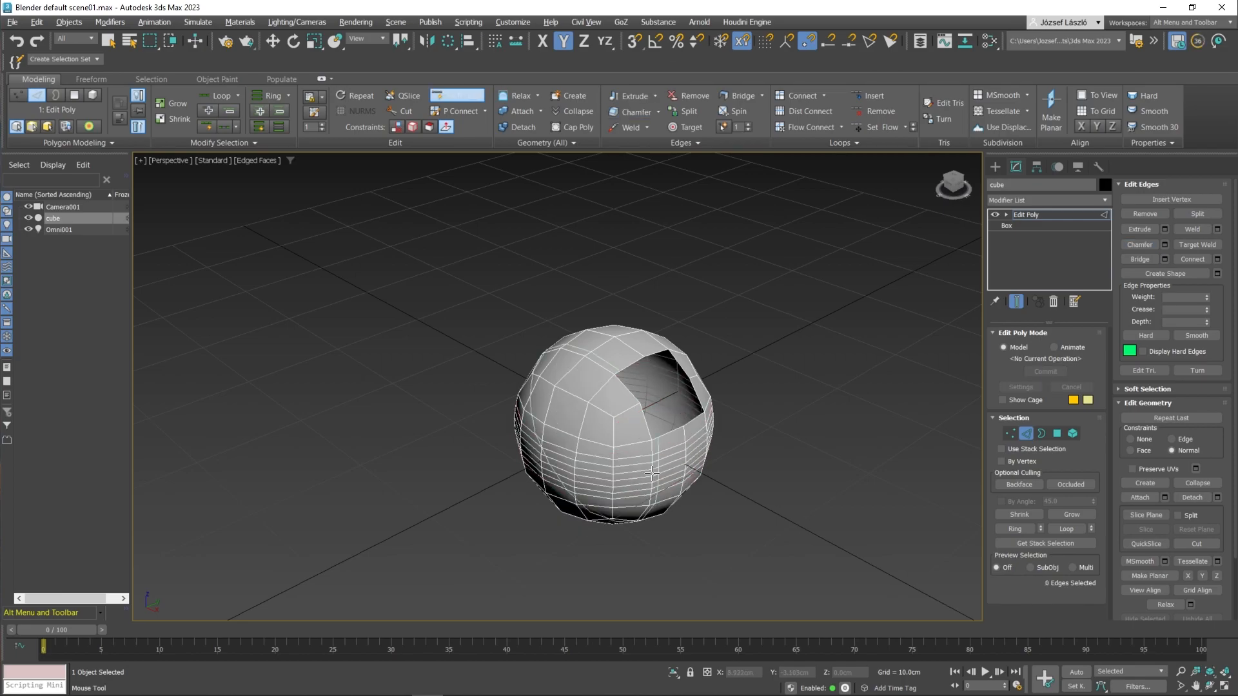
Select two vertices on the sphere and open the vertex Chamfer settings caddy to chamfer them.
right_click(623, 445)
key("1")
left_click(613, 446)
key("q")
left_click(578, 438, "ctrl")
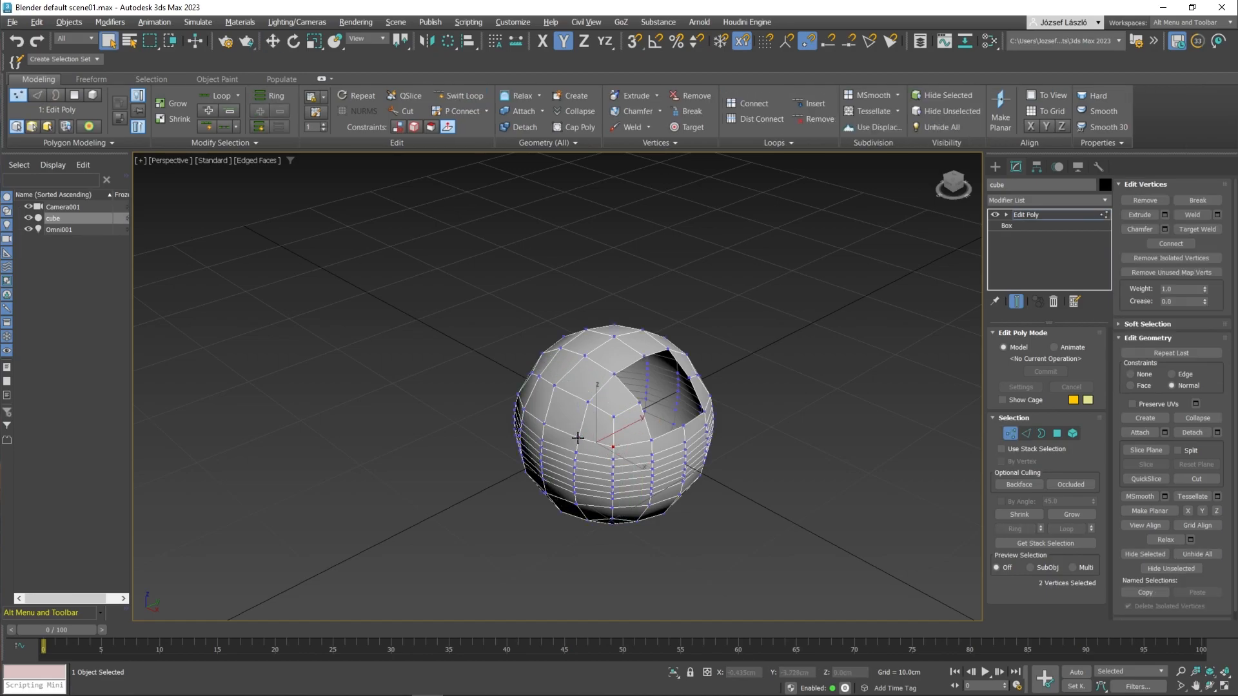
left_click(1166, 231)
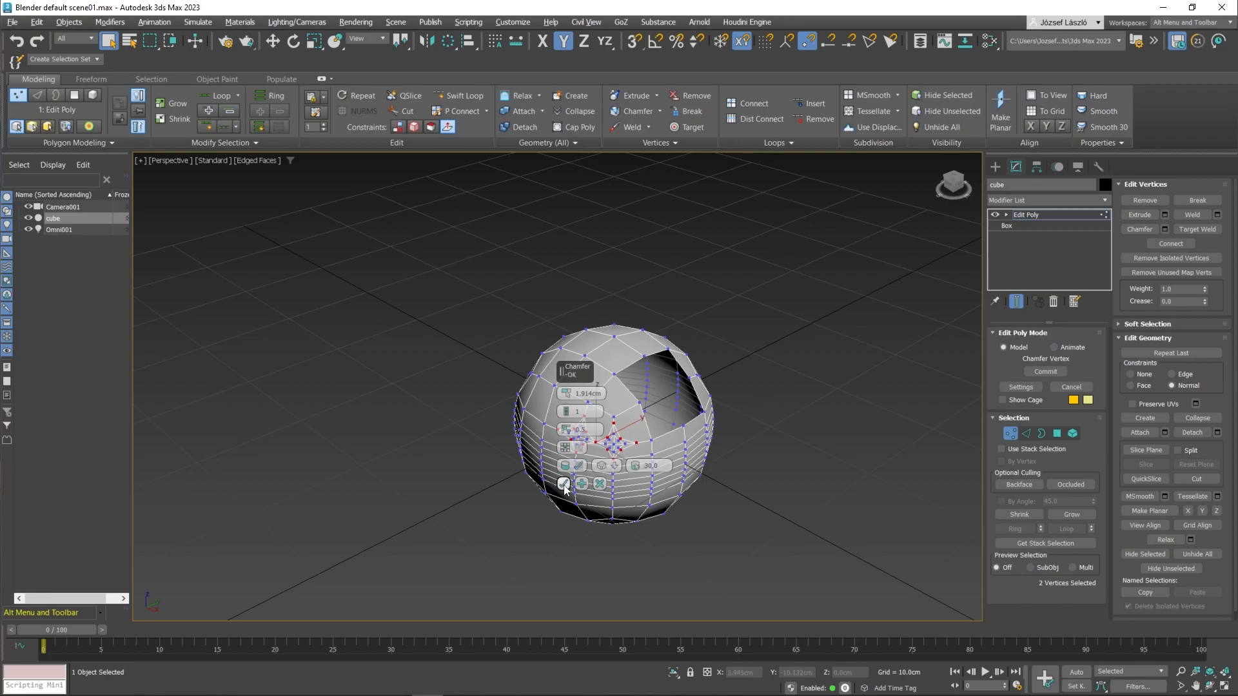
Inspect the chamfered vertices by selecting the surrounding polygons on the sphere.
key("4")
left_click(553, 366)
left_click(546, 365, "ctrl")
left_click(537, 389, "ctrl")
left_click(527, 384, "ctrl")
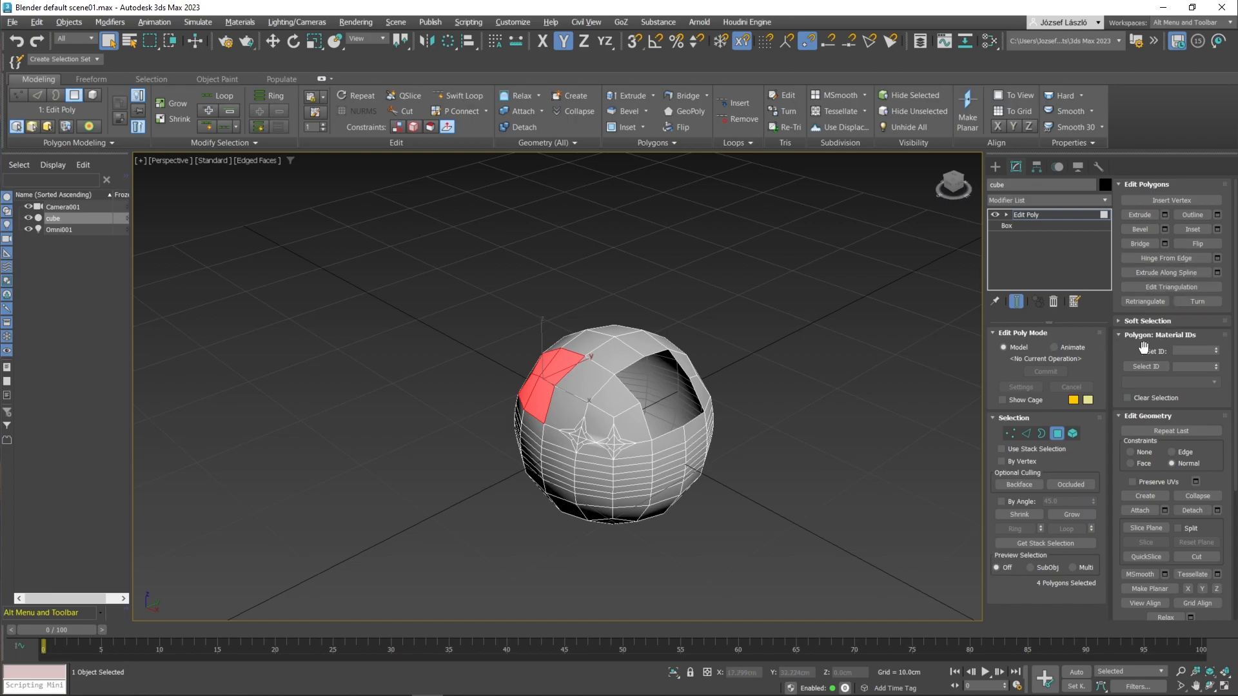
left_click(845, 416)
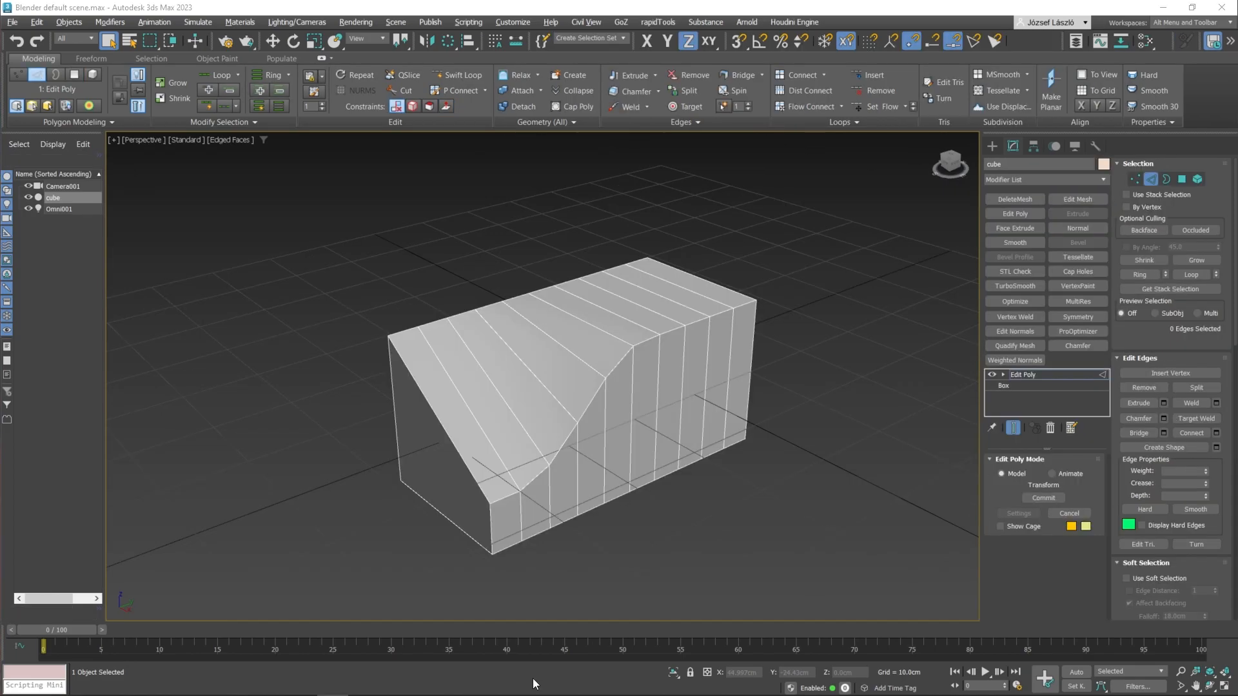
Add a Chamfer modifier to the sloped box.
left_click(504, 372)
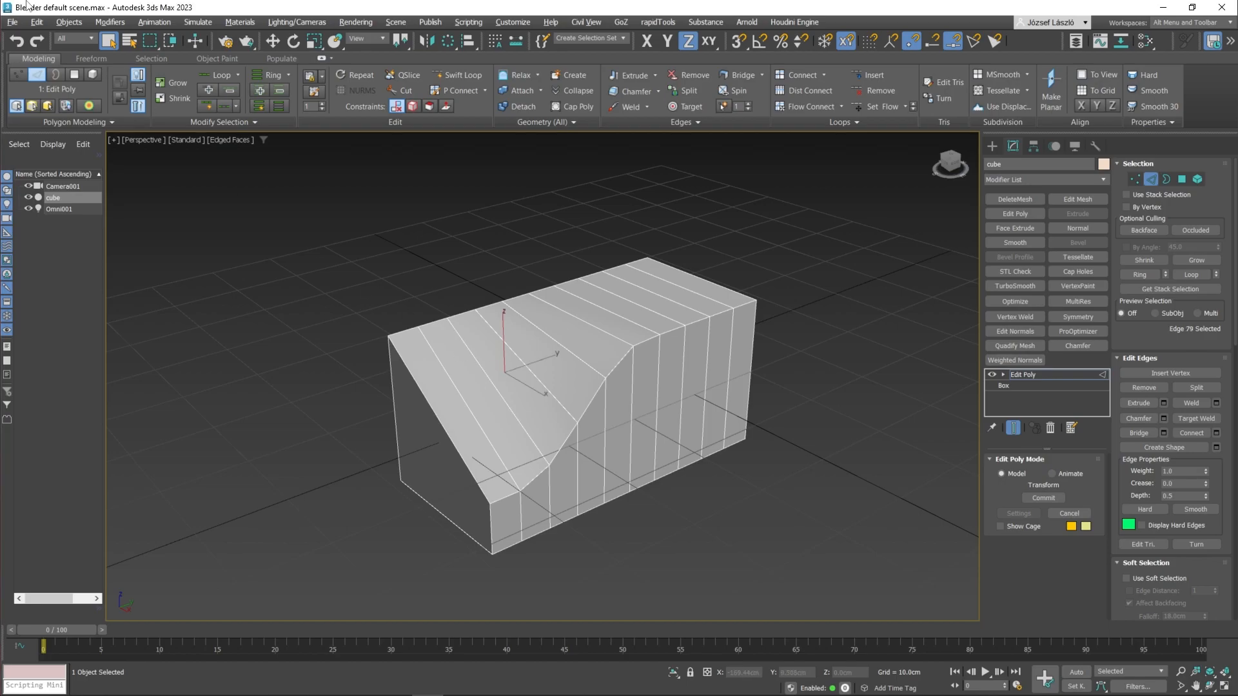
left_click(107, 23)
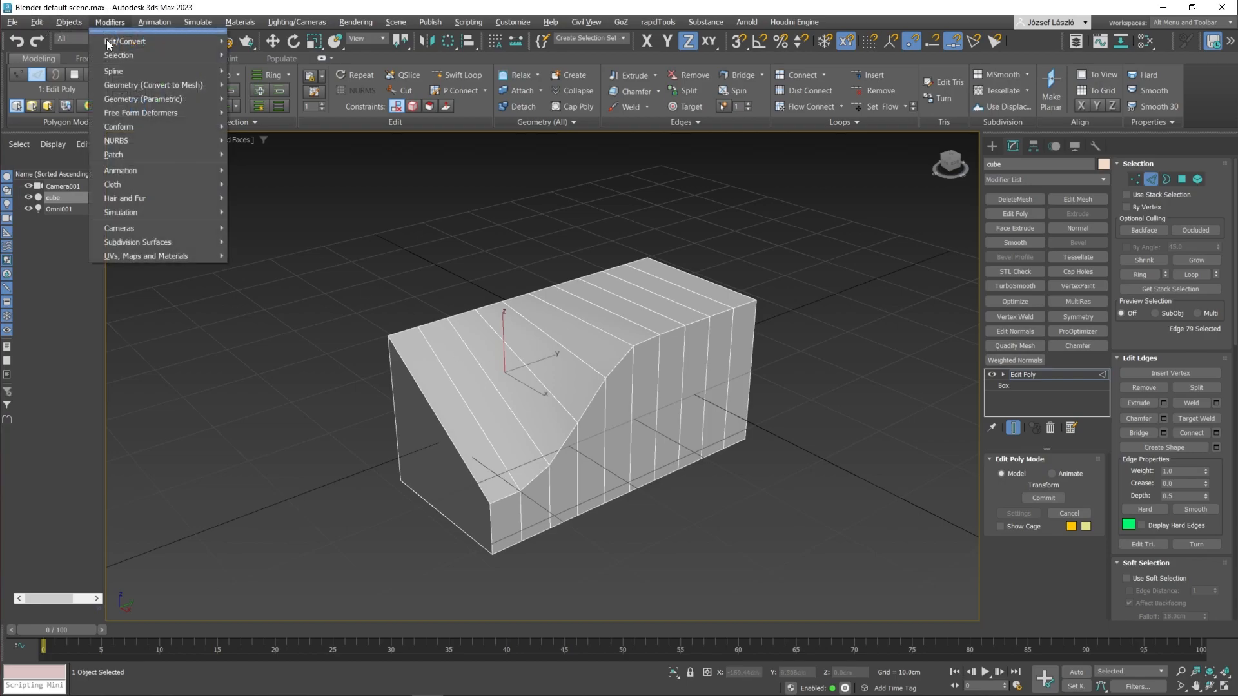
mouse_move(162, 84)
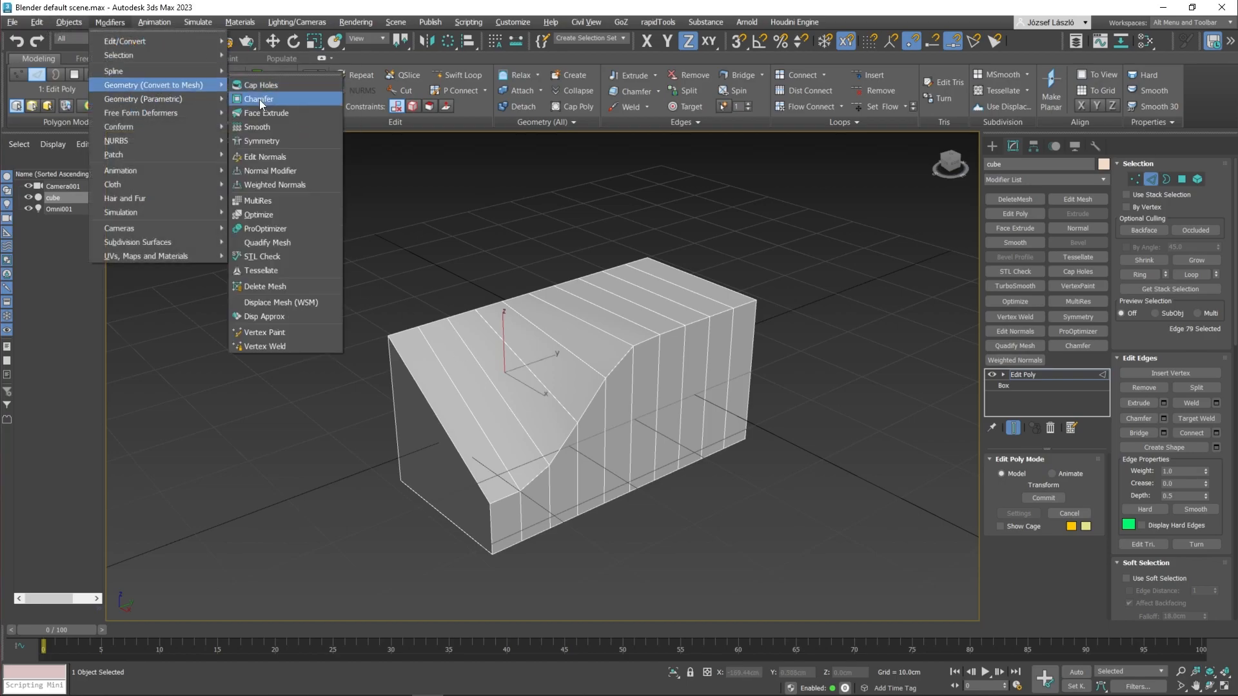
left_click(260, 100)
Set the Chamfer modifier's selection to All Edges with the min and max angle filters enabled.
scroll(1057, 520, "down", 10)
left_click(1044, 508)
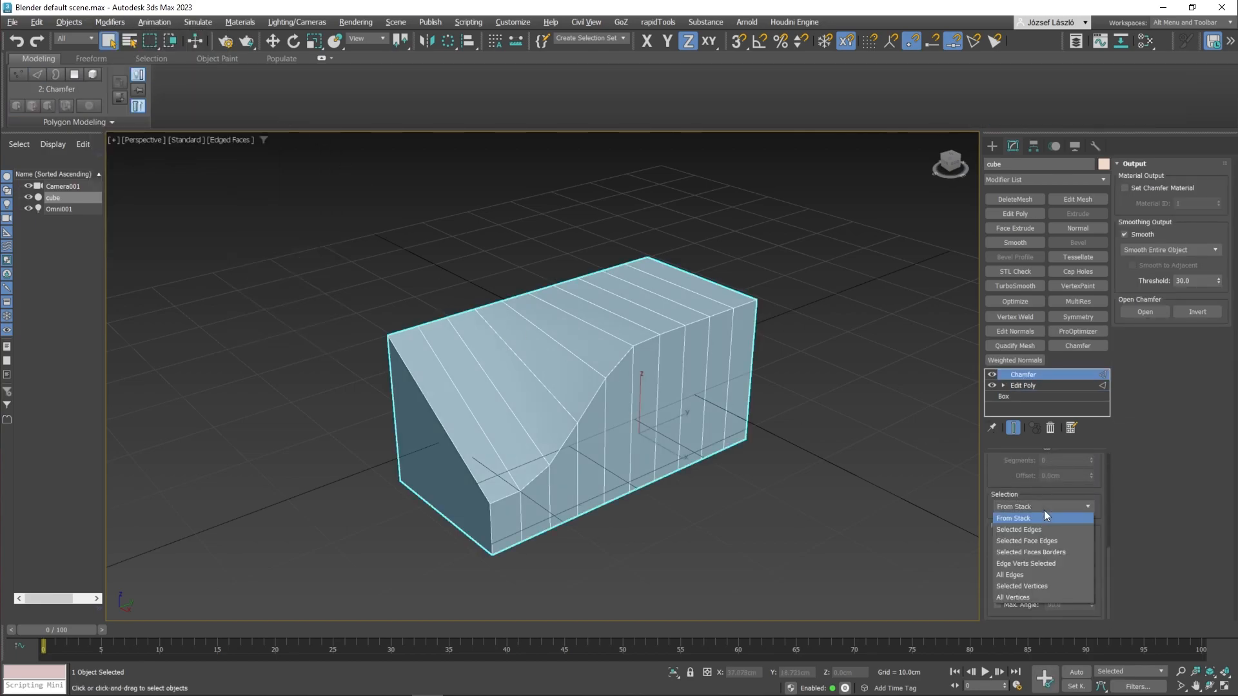
left_click(1030, 575)
mouse_move(1091, 589)
left_mouse_down()
mouse_move(1087, 650)
mouse_move(1089, 506)
mouse_move(1082, 636)
mouse_move(1083, 598)
left_mouse_up()
left_click(998, 604)
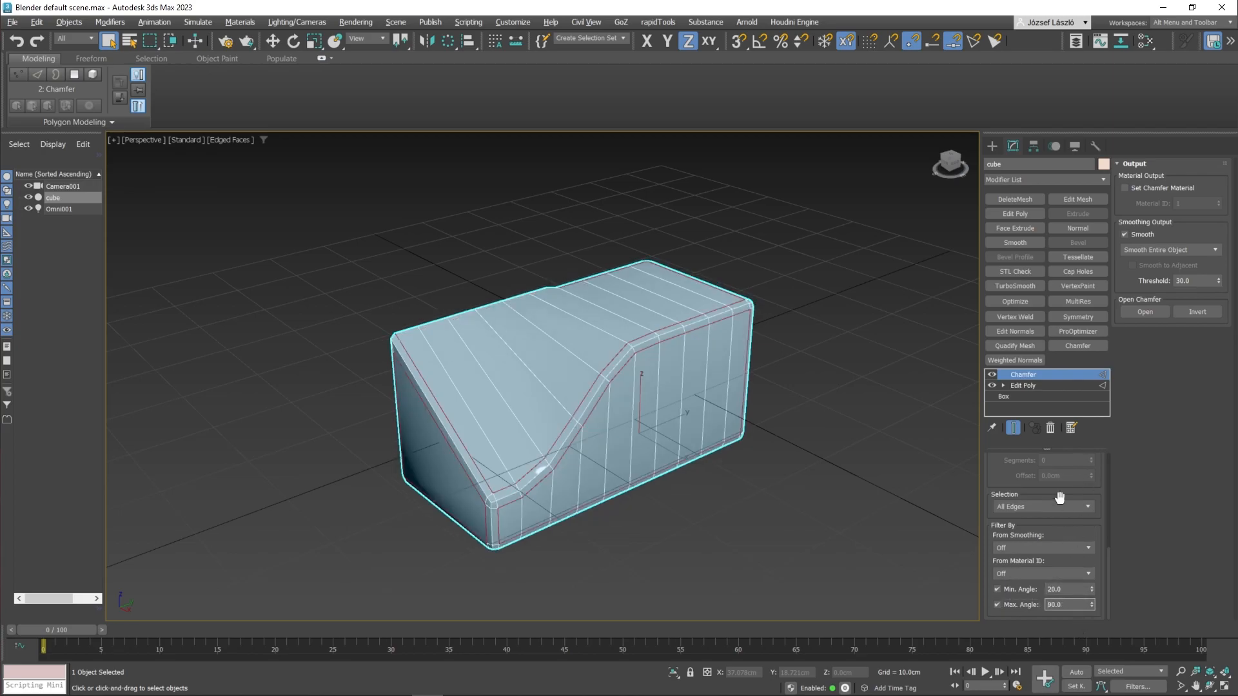
Return to the Edit Poly level and select edges along the sloped profile of the box.
left_click(992, 375)
left_click(1021, 385)
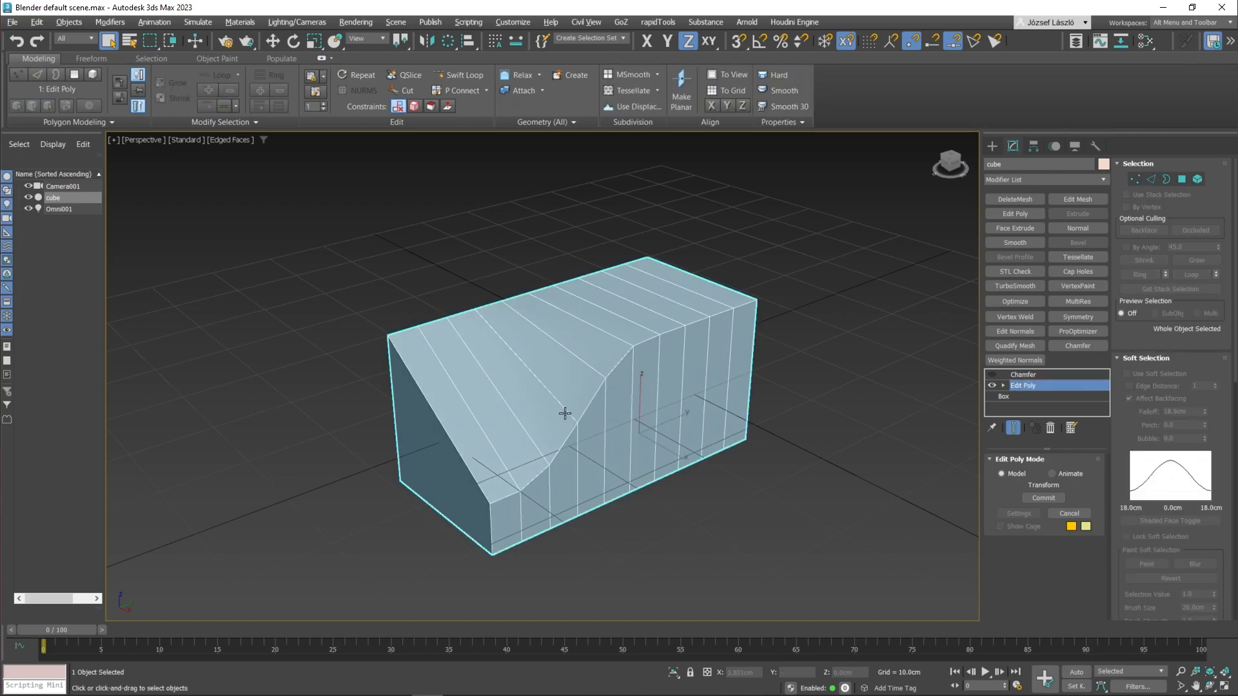
key("2")
left_click(502, 504)
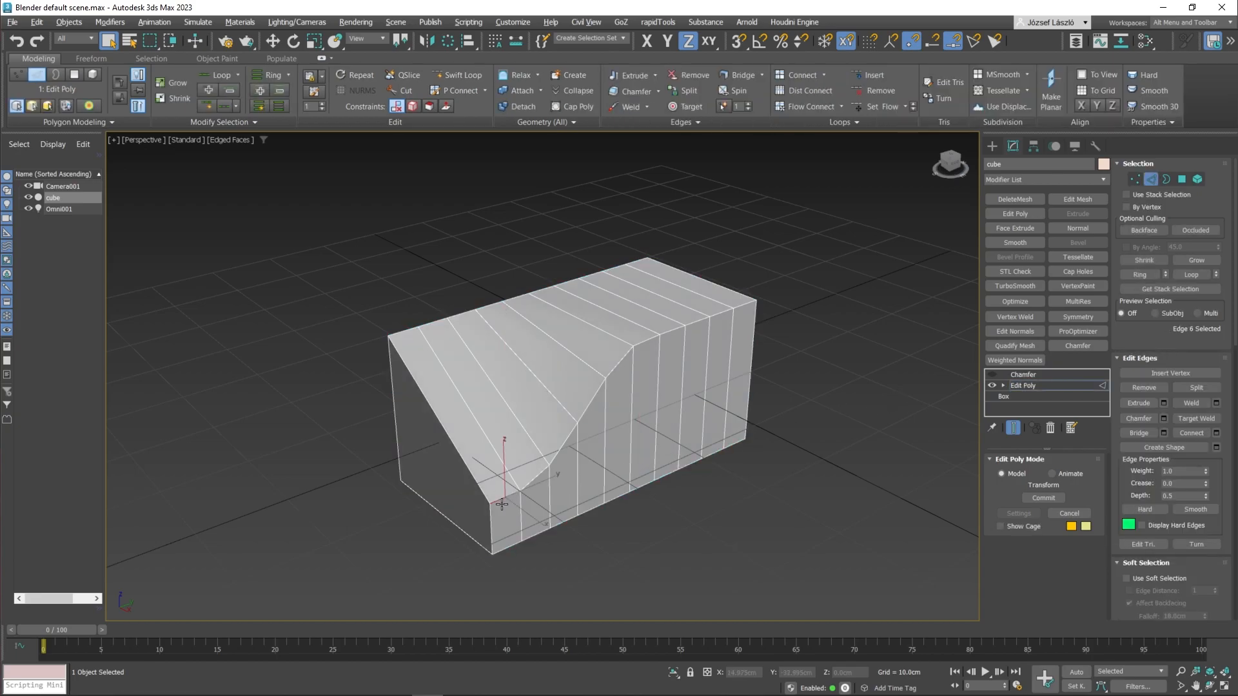
left_click(535, 477, "shift")
left_click(487, 519, "ctrl")
left_click(487, 488, "ctrl")
Set the Chamfer modifier to chamfer only the Selected Edges.
left_click(994, 375)
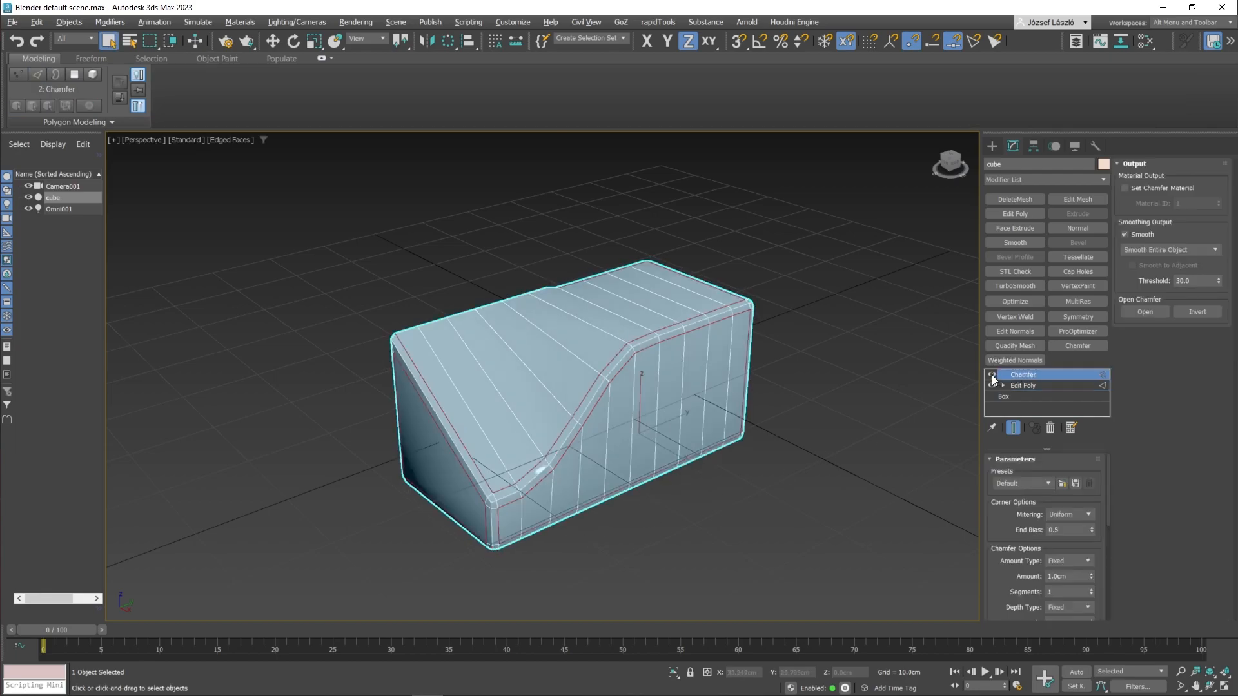
scroll(1029, 560, "down", 5)
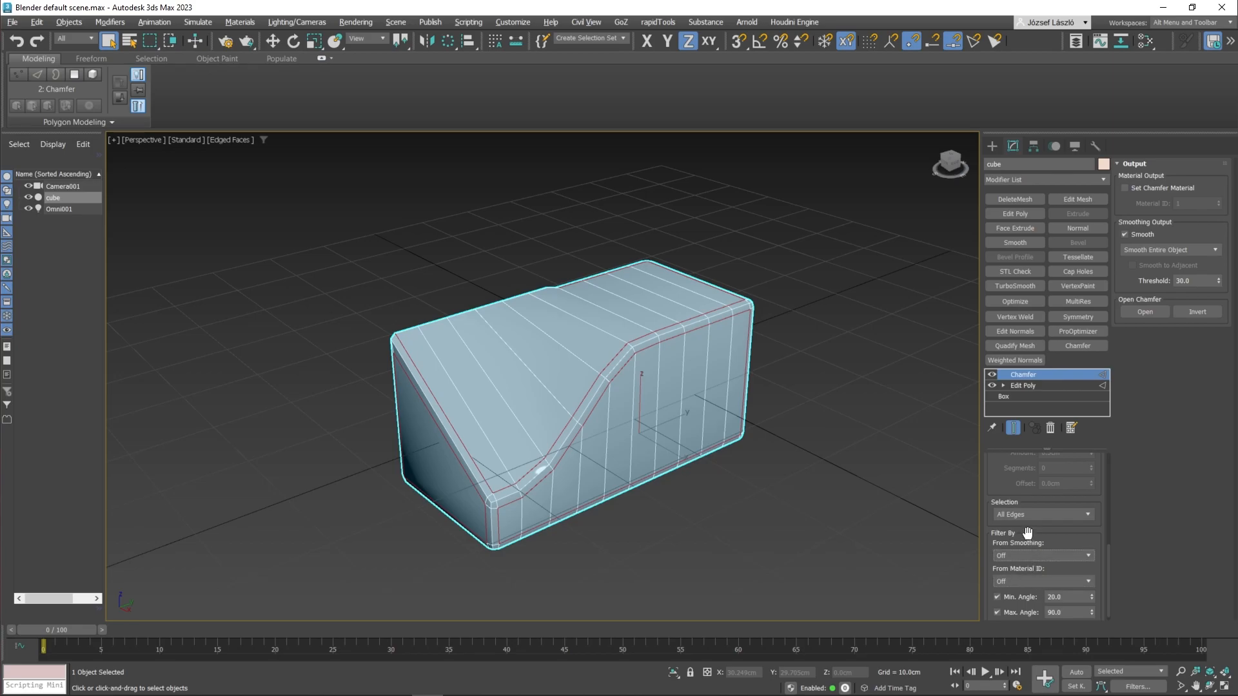
left_click(1029, 516)
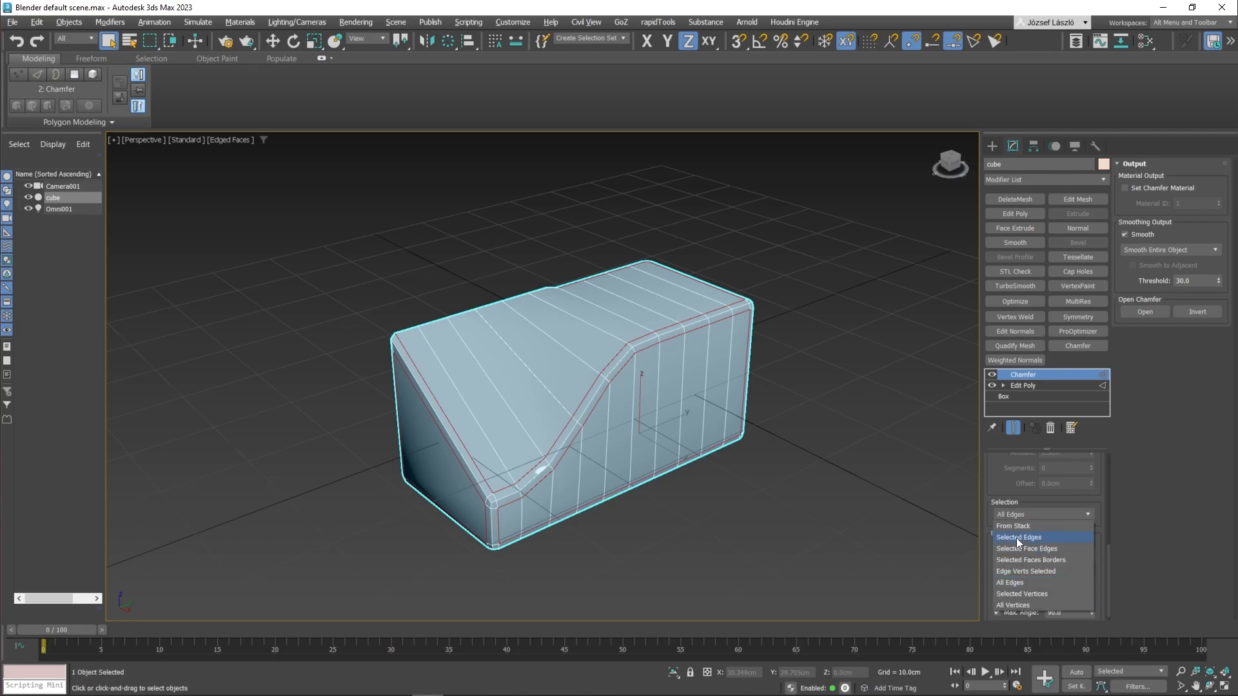
left_click(1019, 537)
mouse_move(521, 531)
middle_mouse_down("alt")
mouse_move(651, 527)
mouse_move(524, 498)
mouse_move(514, 525)
mouse_move(525, 523)
middle_mouse_up("alt")
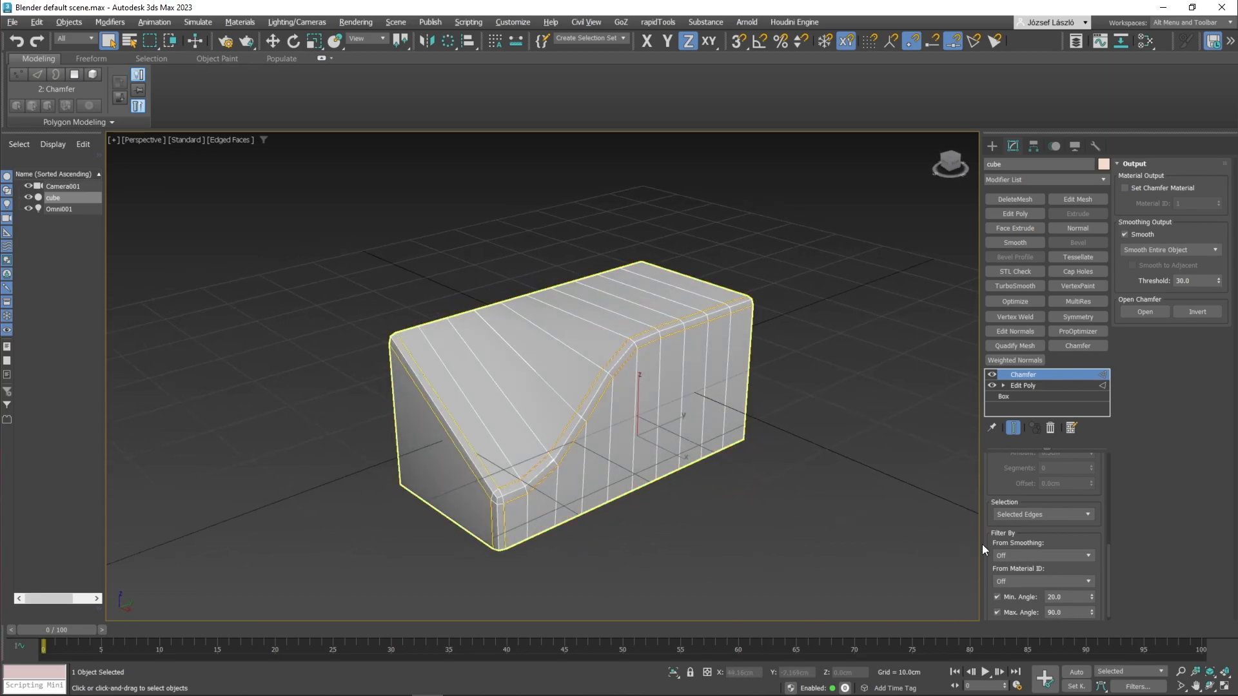
Set the chamfer segments to 2, adjust the chamfer amount, and toggle the modifier to compare.
scroll(1070, 535, "up", 5)
scroll(1073, 527, "up", 1)
left_click(1092, 519)
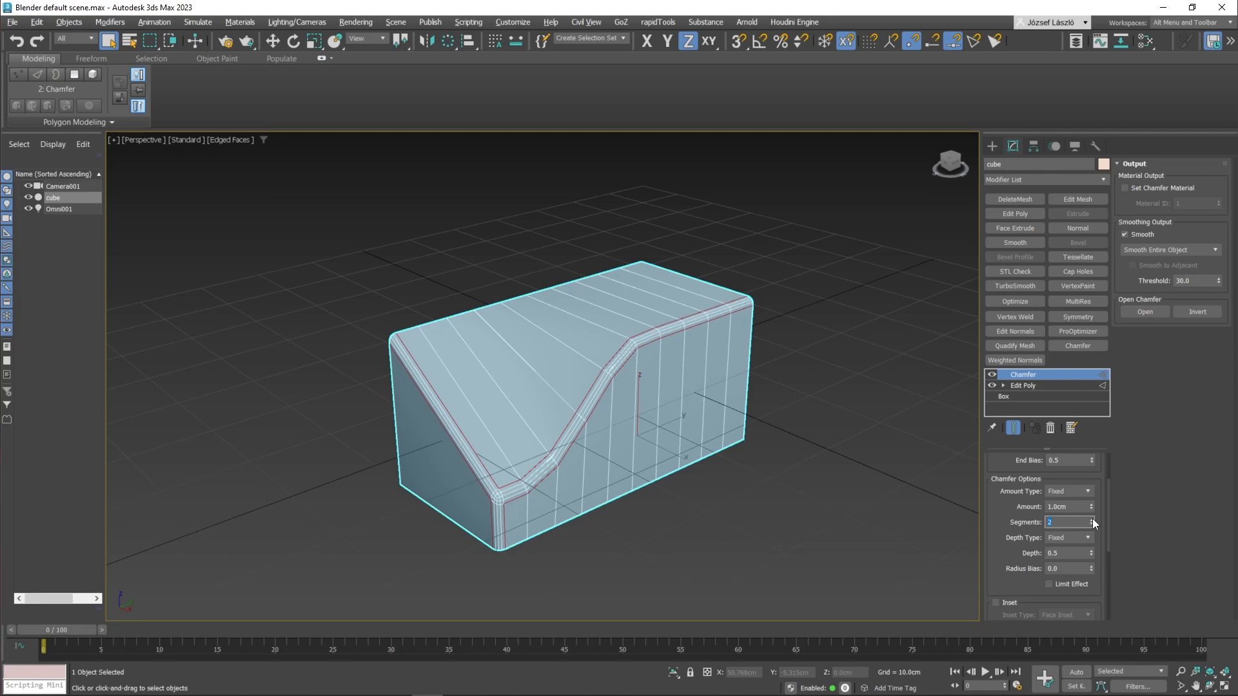
left_click_drag(1089, 504, 842, 410)
left_click(992, 376)
left_click(992, 376)
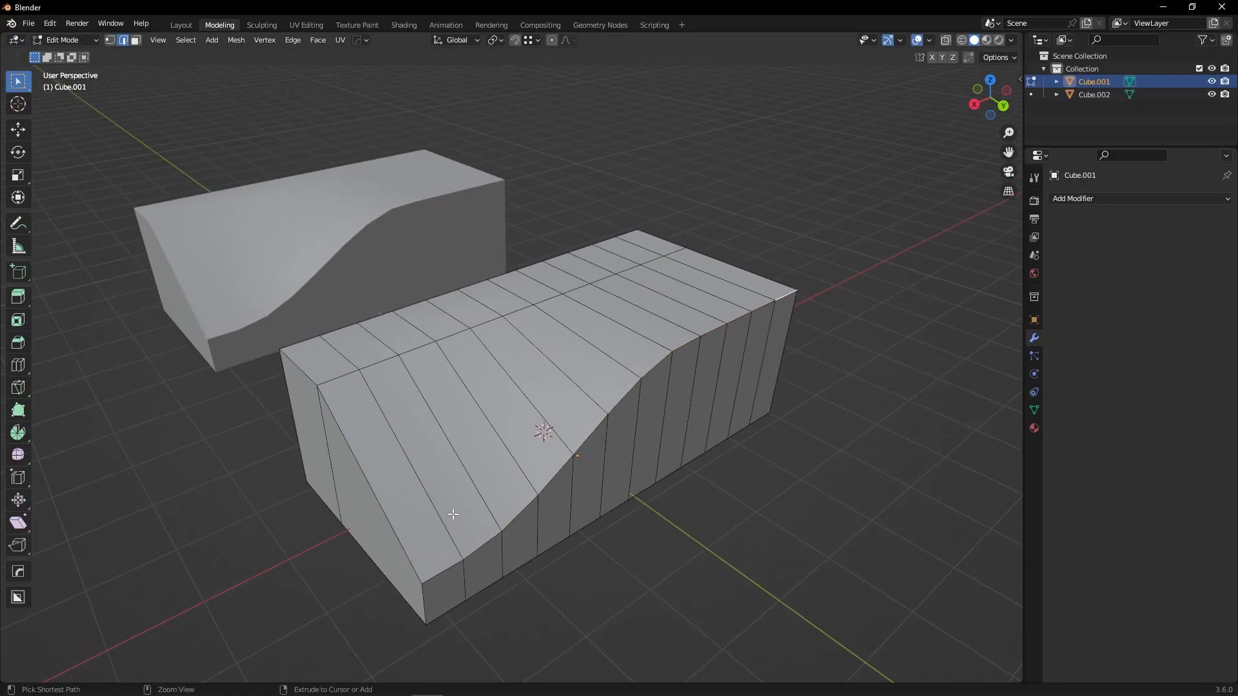
Select the shortest edge path along the slope and bevel it about 0.35 m wide with one segment.
left_click(439, 580, "ctrl")
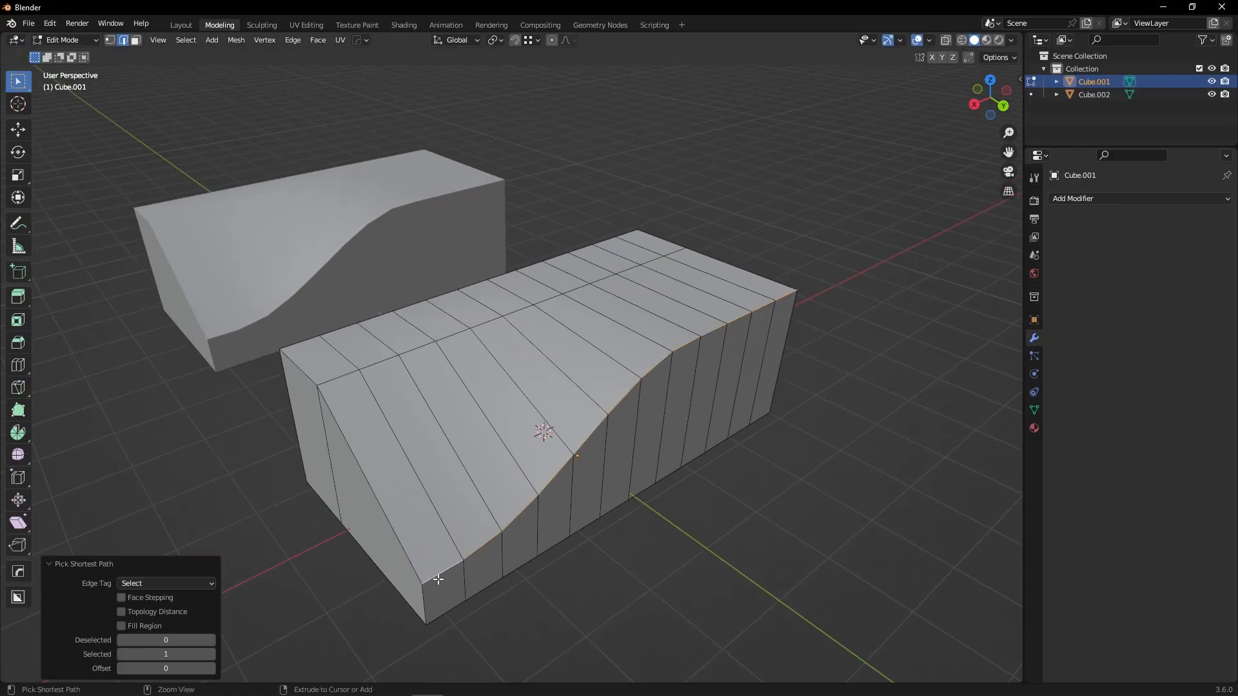
key("ctrl+b")
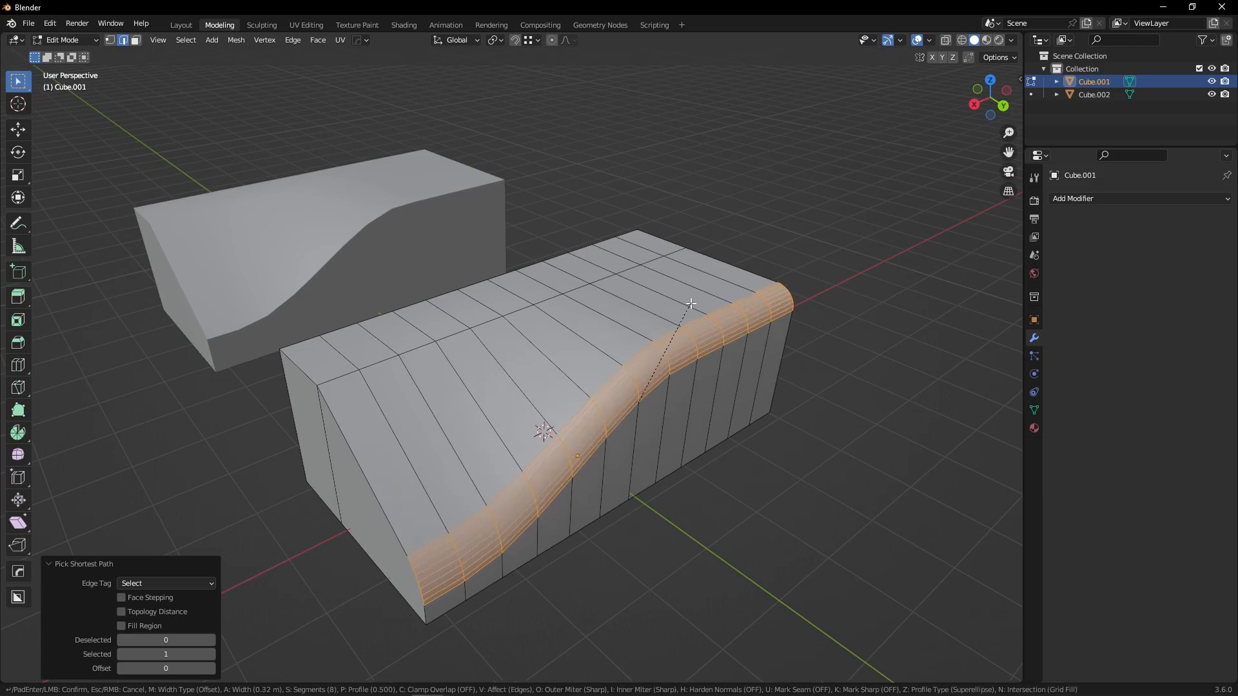
scroll(697, 305, "down", 7)
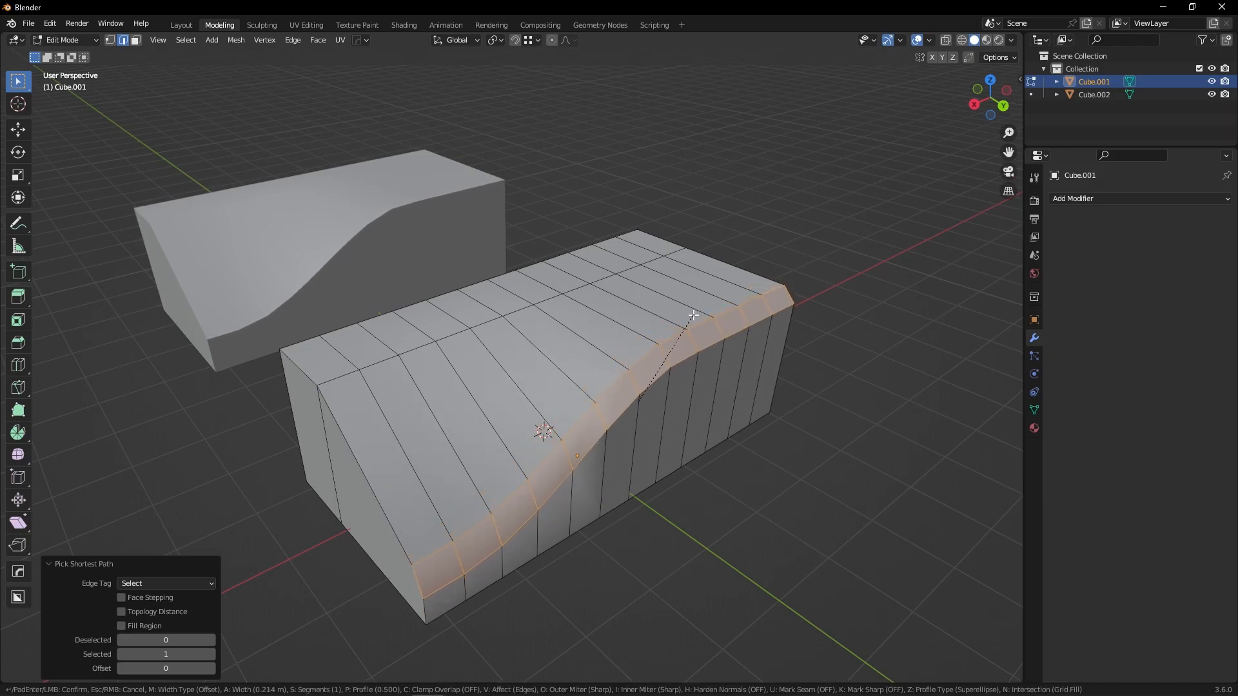
left_click(692, 326)
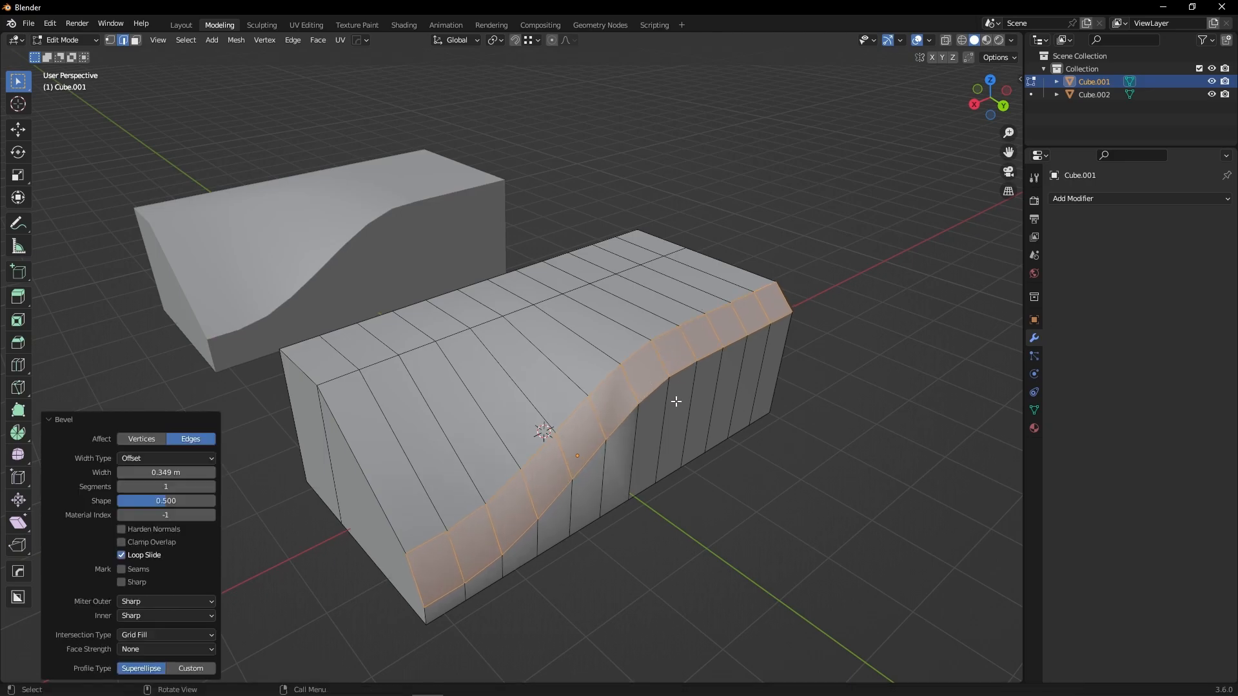
Select the box's top edge path on the other side and bevel it about 0.66 m wide.
left_click(814, 429)
middle_click_drag(813, 429, 377, 294)
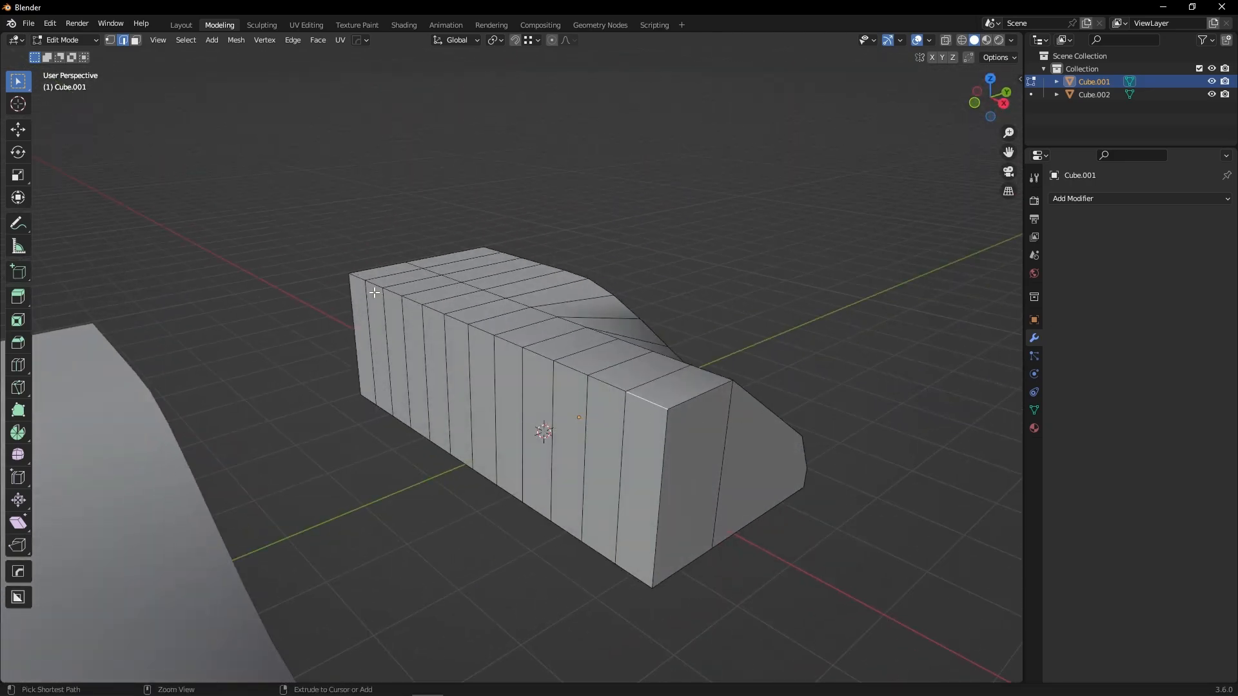
left_click(359, 278, "ctrl")
key("ctrl+b")
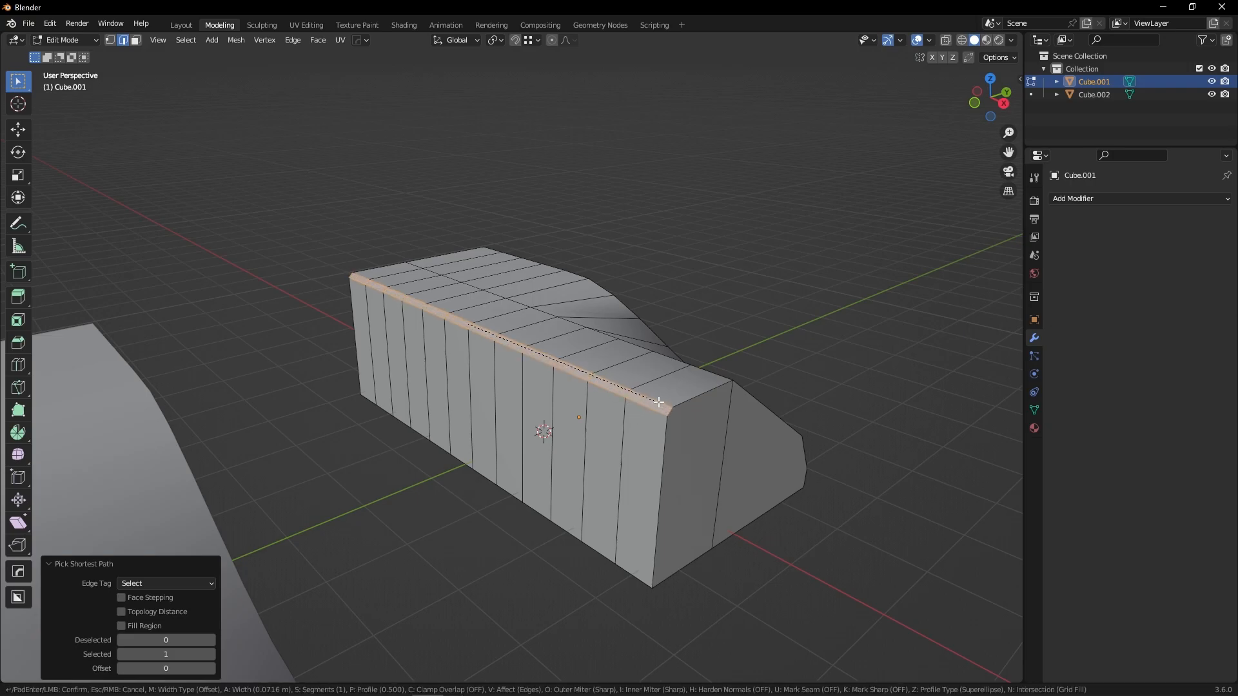
scroll(714, 357, "up", 2)
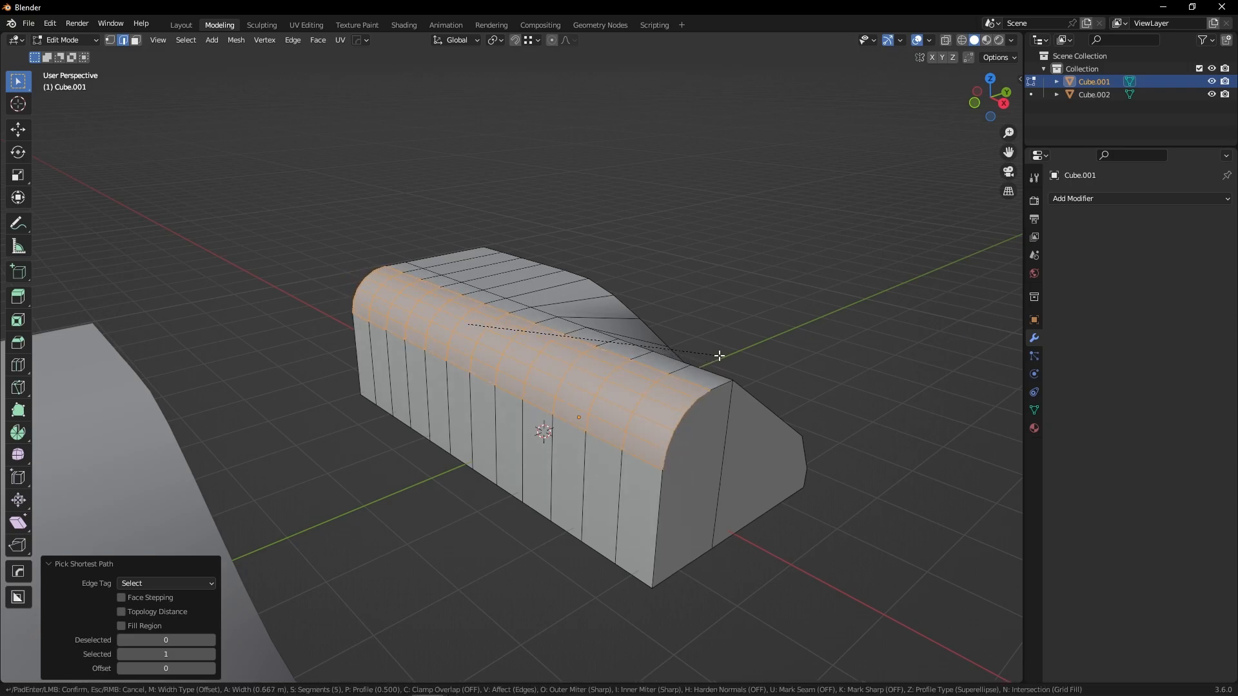
scroll(719, 355, "down", 2)
left_click(719, 355)
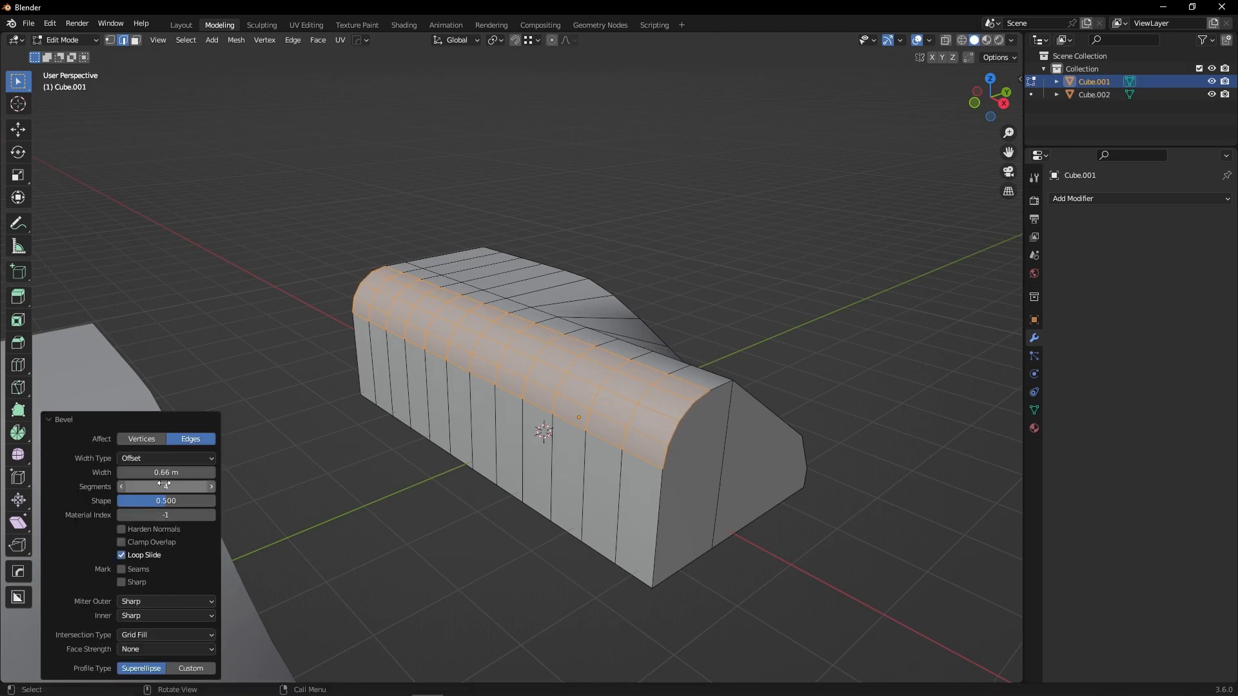
Set the bevel's segments to 4 and its shape to 0.506.
mouse_move(170, 486)
left_mouse_down()
mouse_move(148, 486)
mouse_move(159, 486)
left_mouse_up()
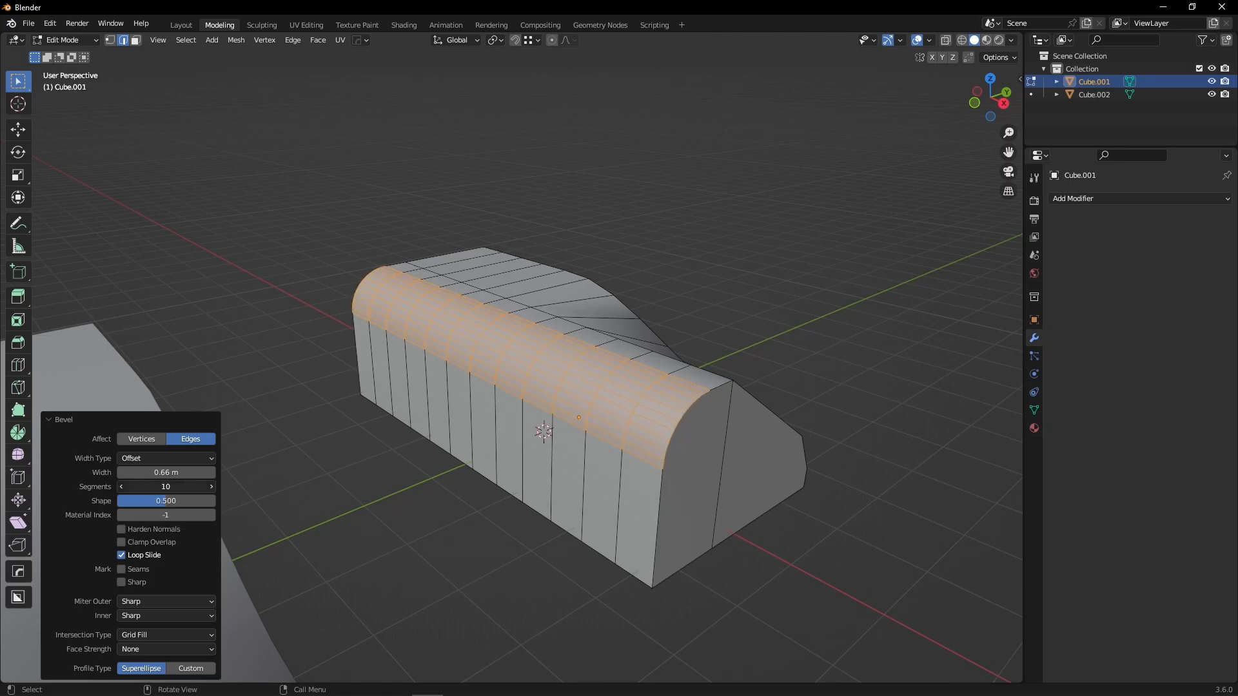
mouse_move(135, 501)
left_mouse_down()
mouse_move(83, 501)
mouse_move(140, 501)
left_mouse_up()
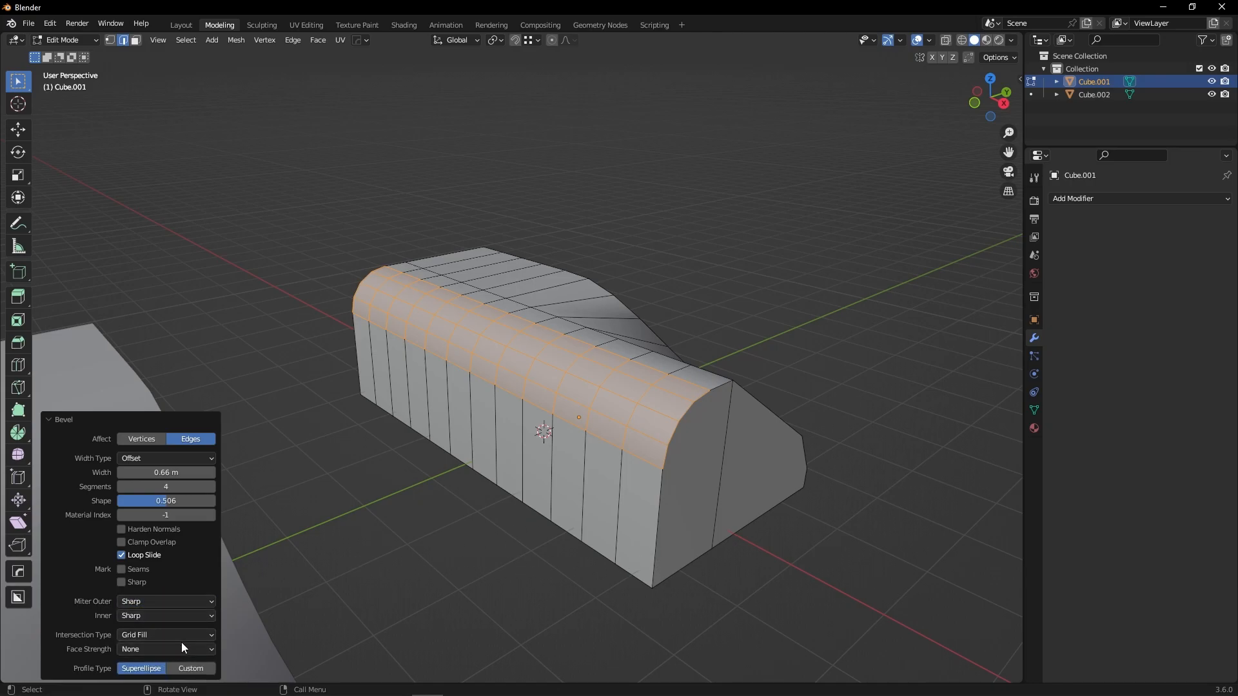
Select the shortest edge path along the block's bottom front edge and bevel it about 0.84 m wide.
left_click(635, 564)
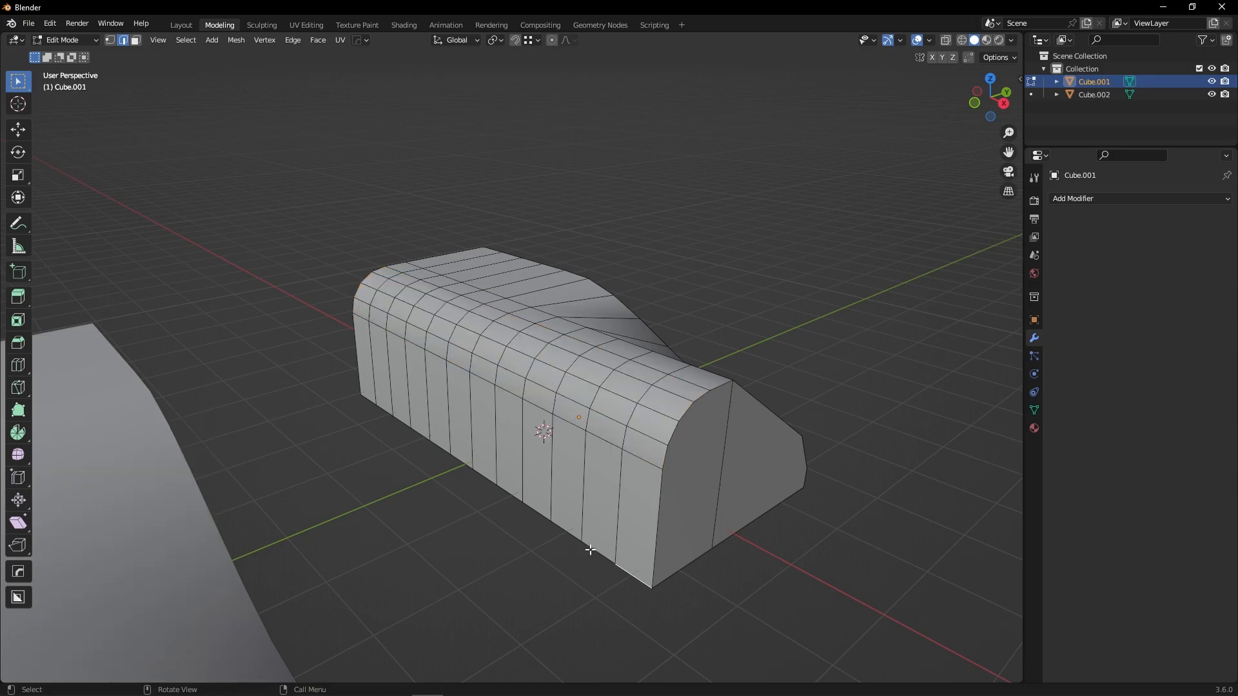
left_click(364, 405, "ctrl")
middle_click_drag(489, 530, 483, 428)
key("ctrl+b")
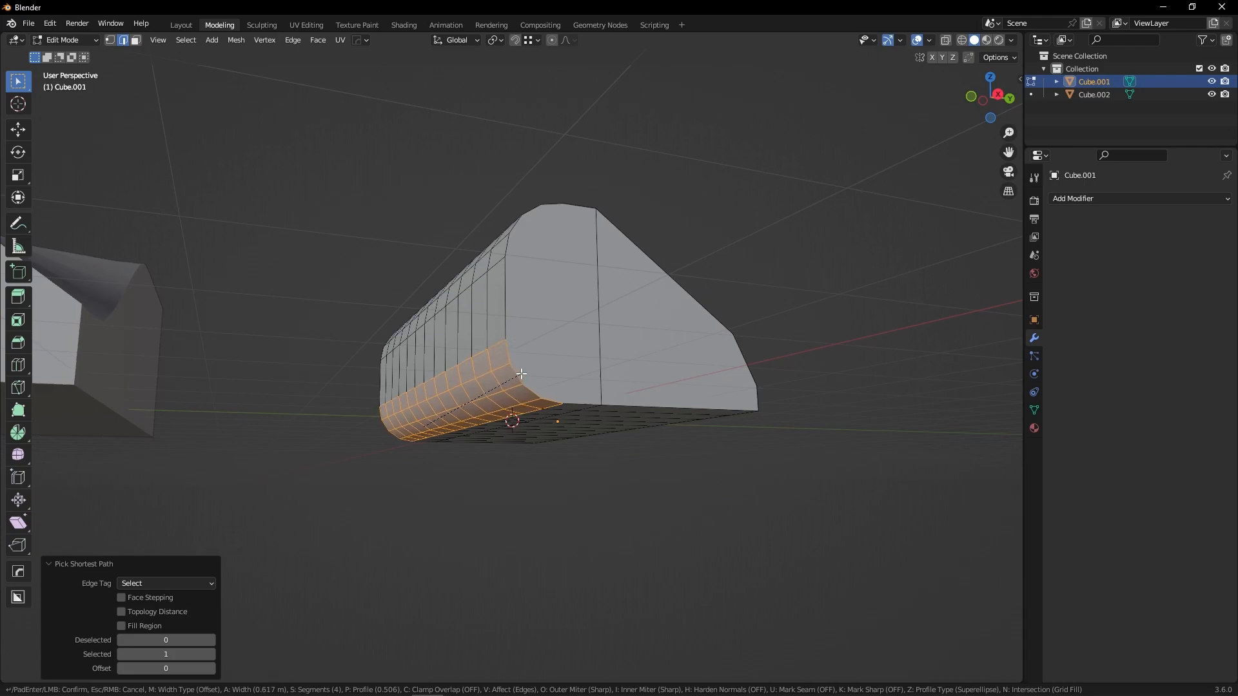
left_click(532, 363)
middle_click_drag(525, 428, 459, 492)
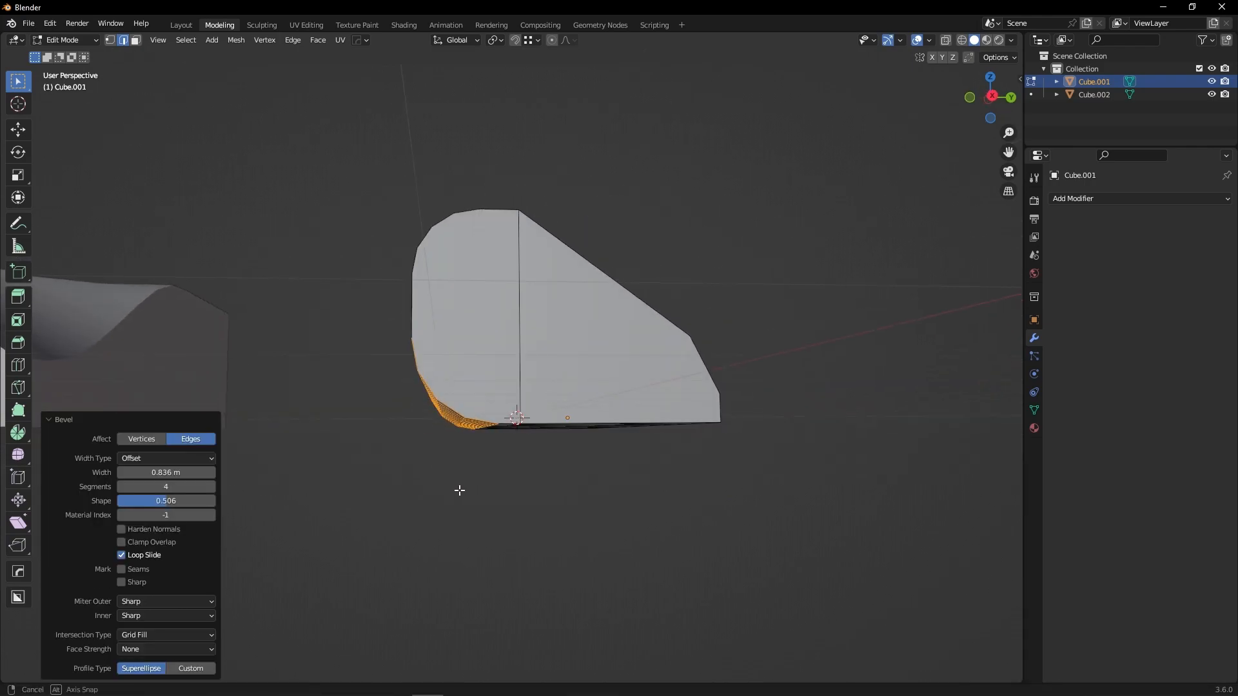
Switch the bevel's profile type to Custom and move a point on the profile curve.
left_click(188, 669)
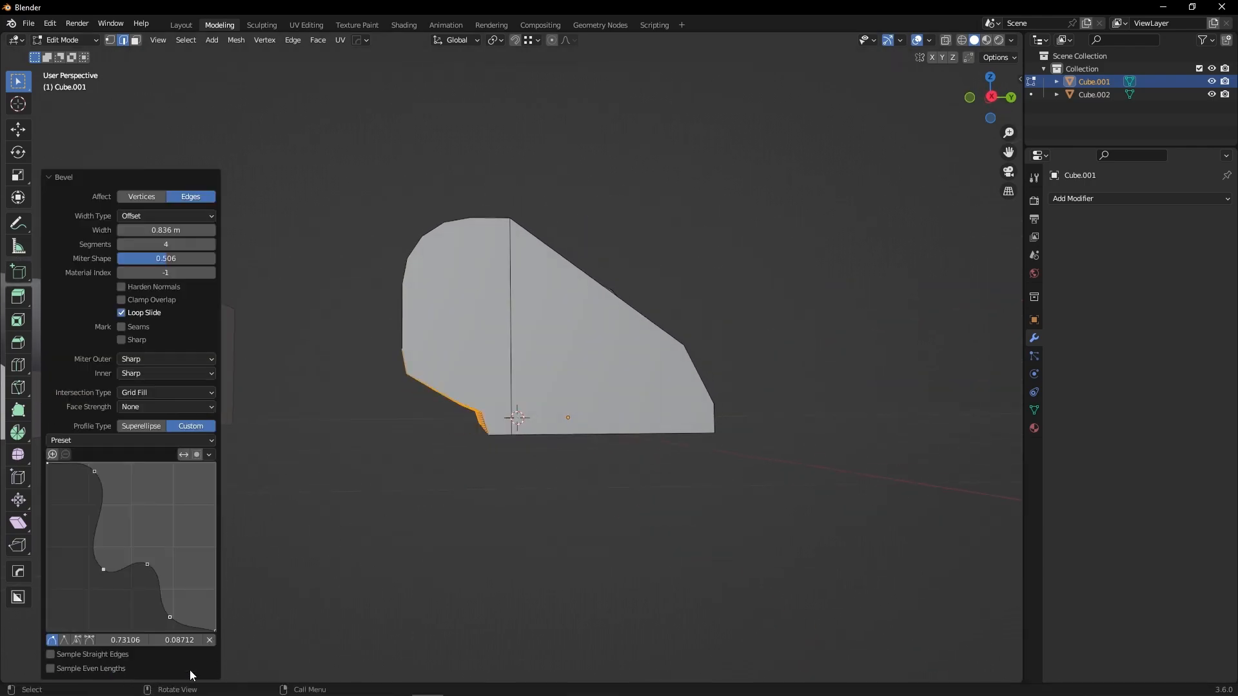
middle_click_drag(387, 478, 417, 455)
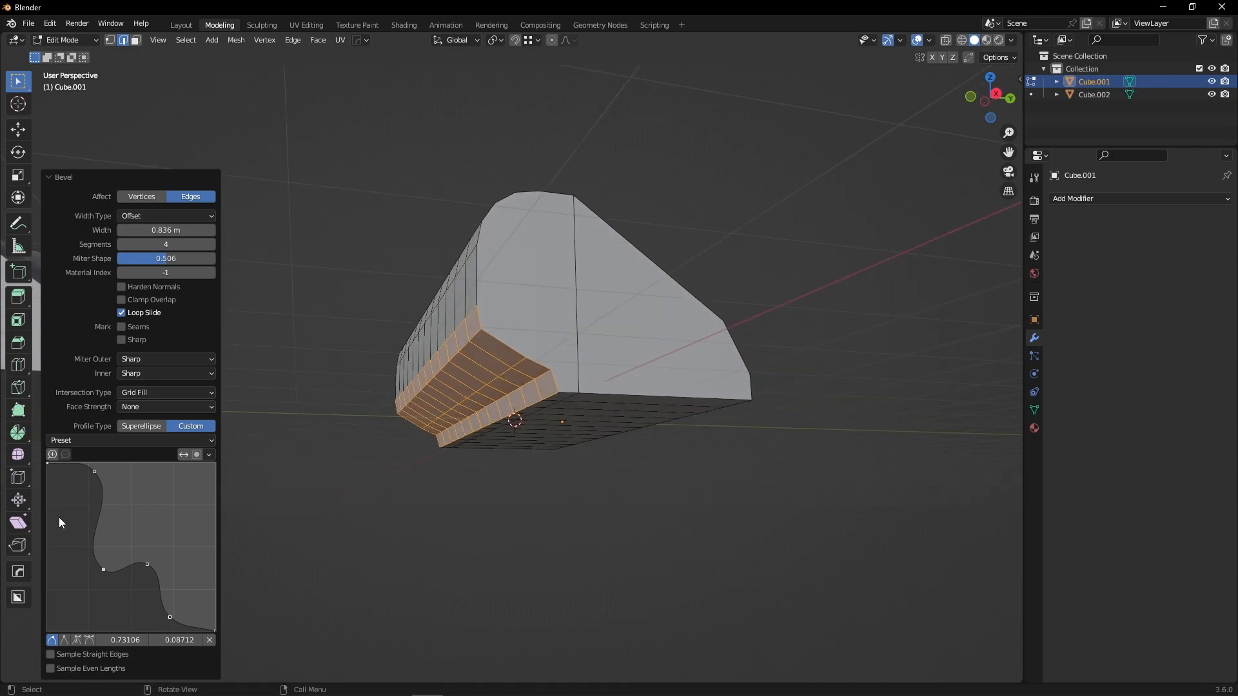
mouse_move(95, 471)
left_mouse_down()
mouse_move(74, 496)
mouse_move(80, 484)
left_mouse_up()
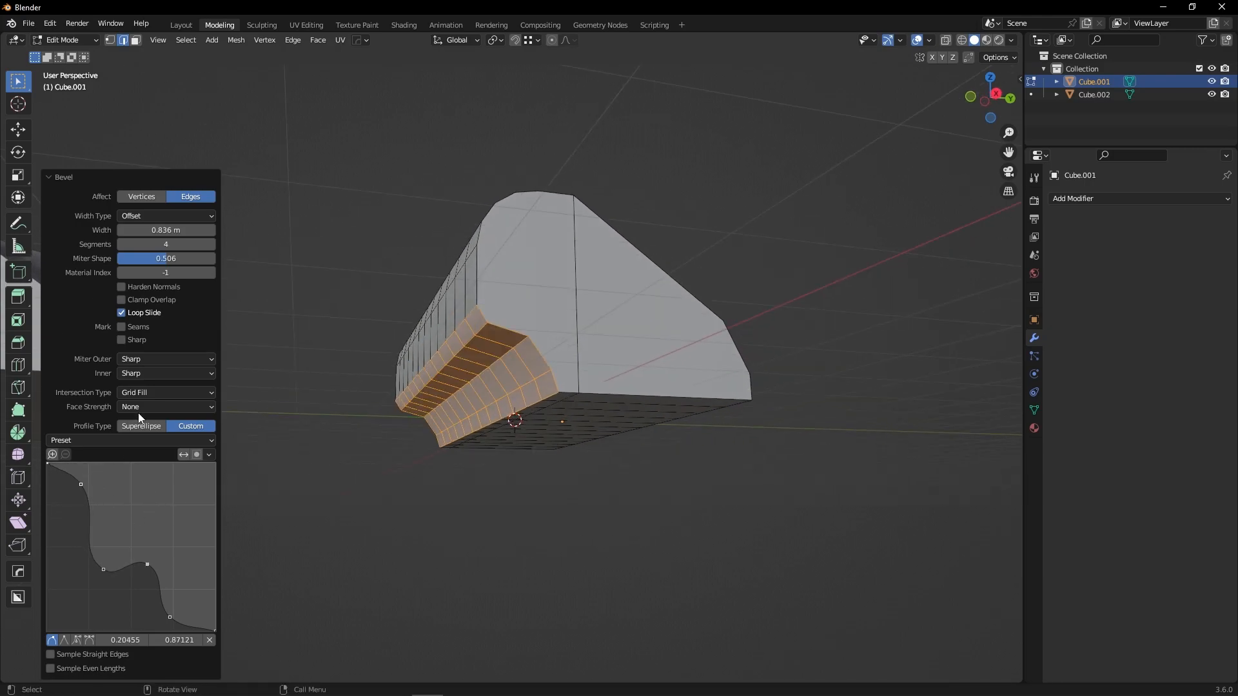
Increase the bevel's segments to 26.
left_click(211, 245)
left_click(211, 245)
left_click(210, 245)
left_click(210, 245)
left_click(210, 245)
left_click(211, 245)
left_click(210, 245)
left_click(210, 245)
left_click(212, 245)
left_click(212, 245)
left_click(211, 245)
left_click(211, 245)
left_click(211, 245)
left_click(211, 245)
left_click(211, 245)
middle_click_drag(429, 427, 386, 438)
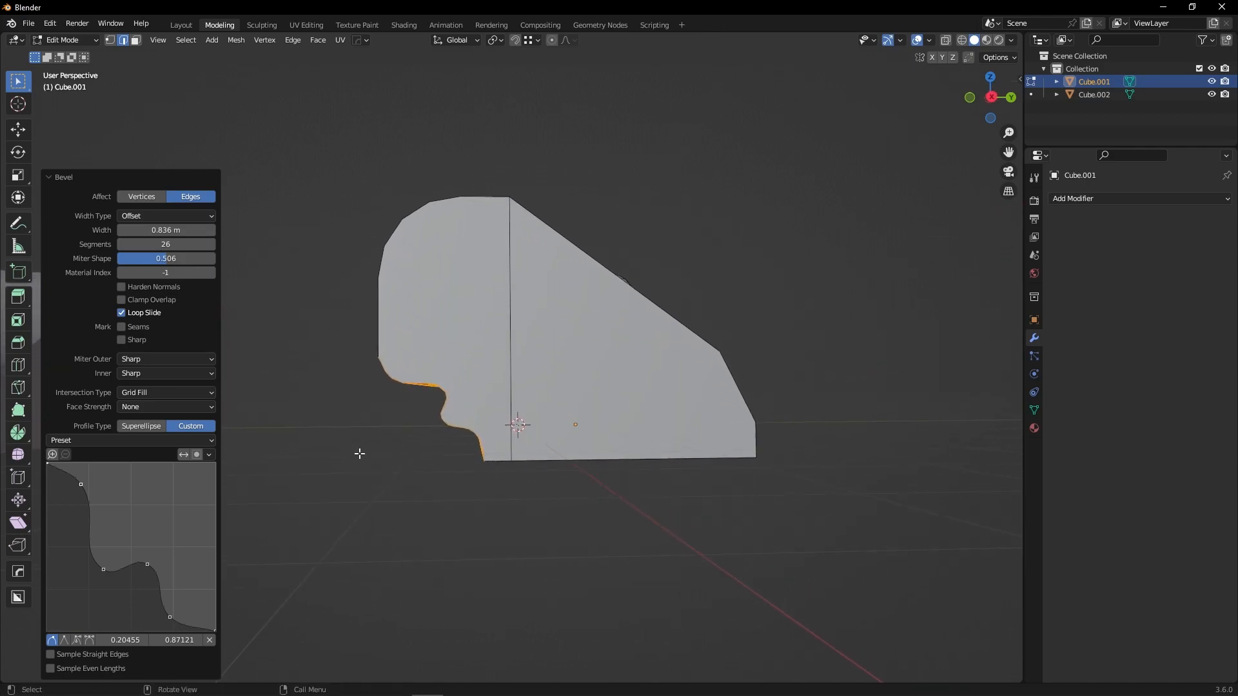
Reshape the custom bevel profile by moving several curve points into a wavy shape.
left_click_drag(104, 569, 145, 489)
left_click_drag(147, 566, 162, 571)
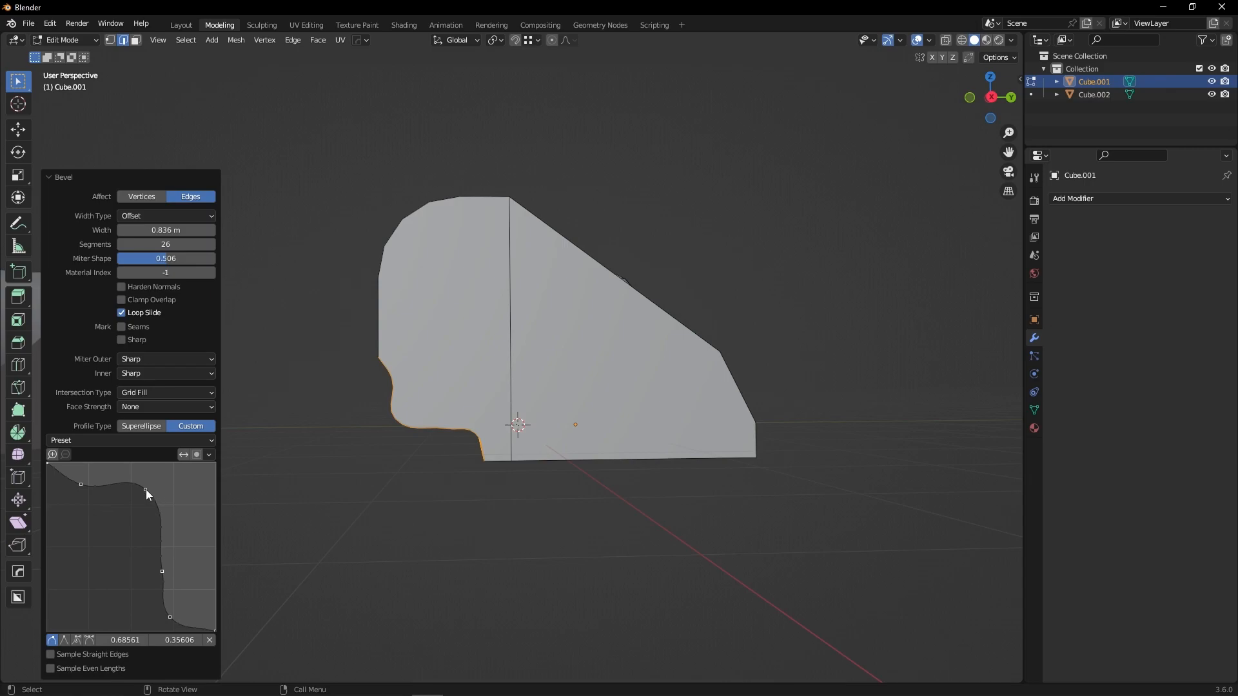
left_click_drag(146, 489, 191, 484)
left_click_drag(81, 484, 102, 516)
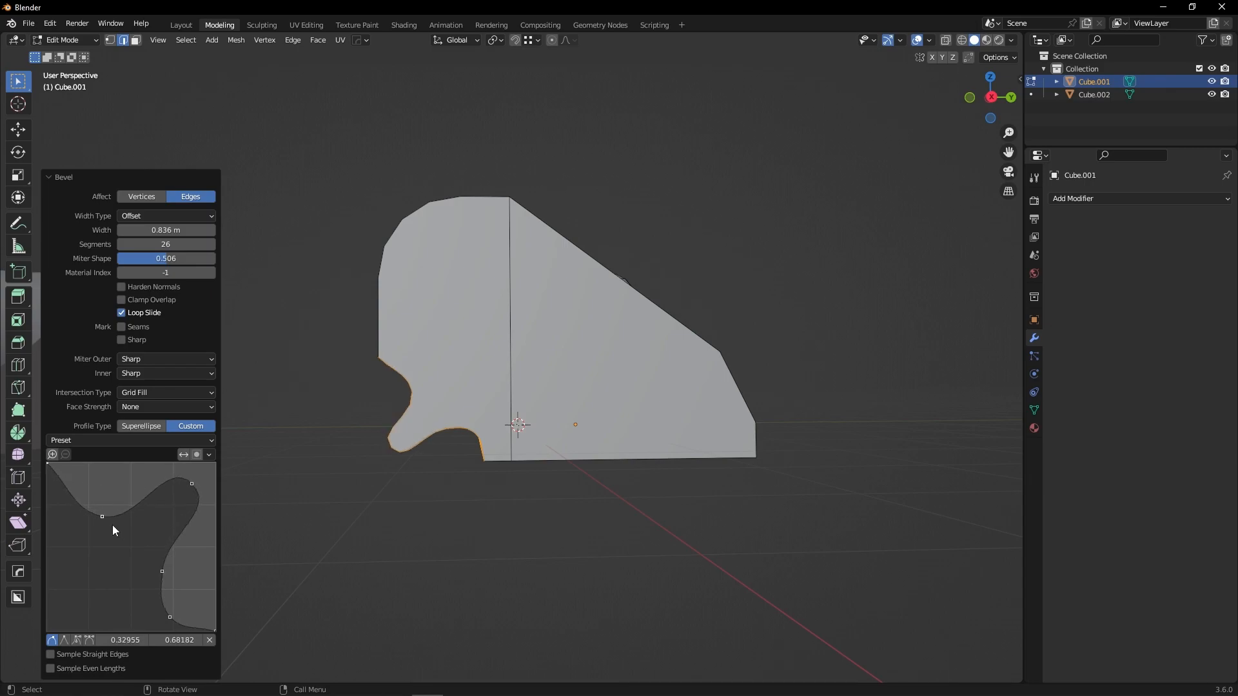
left_click_drag(161, 574, 165, 624)
left_click_drag(170, 533, 89, 491)
Select the bottom edge path on the opposite side and bevel it about 0.25 m wide.
mouse_move(381, 474)
middle_mouse_down()
mouse_move(401, 468)
mouse_move(393, 476)
middle_mouse_up()
left_click(393, 477)
middle_click_drag(615, 416, 549, 397)
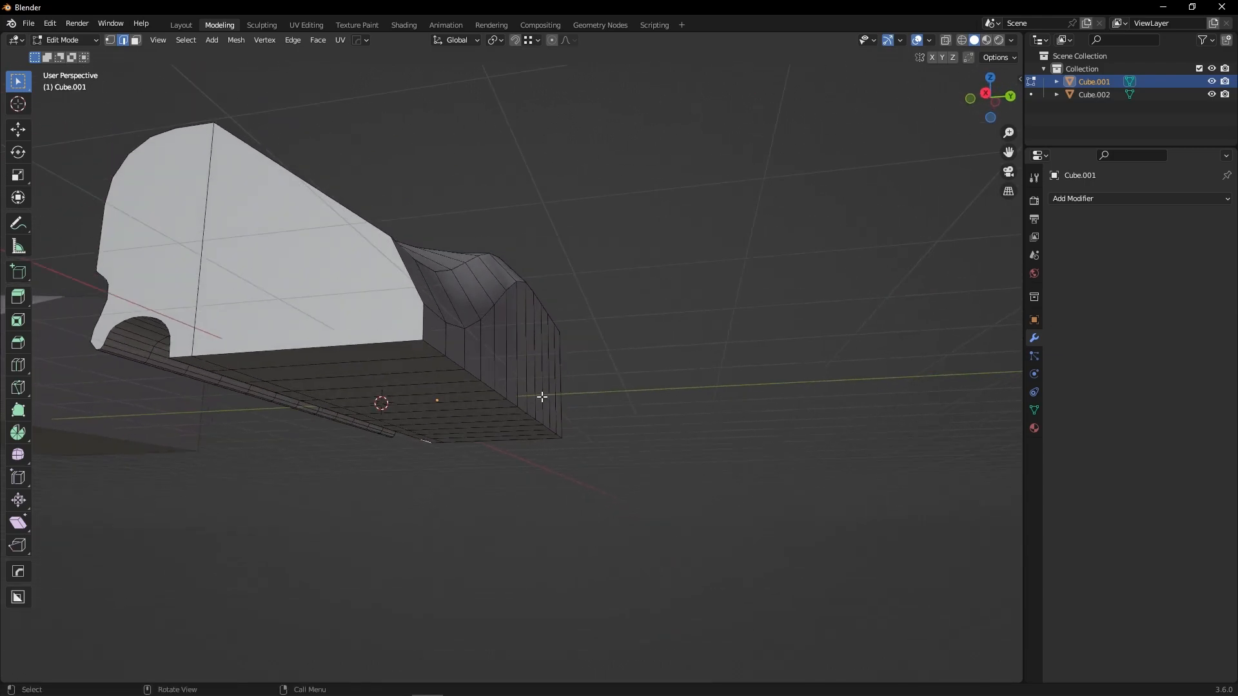
left_click(561, 434, "ctrl")
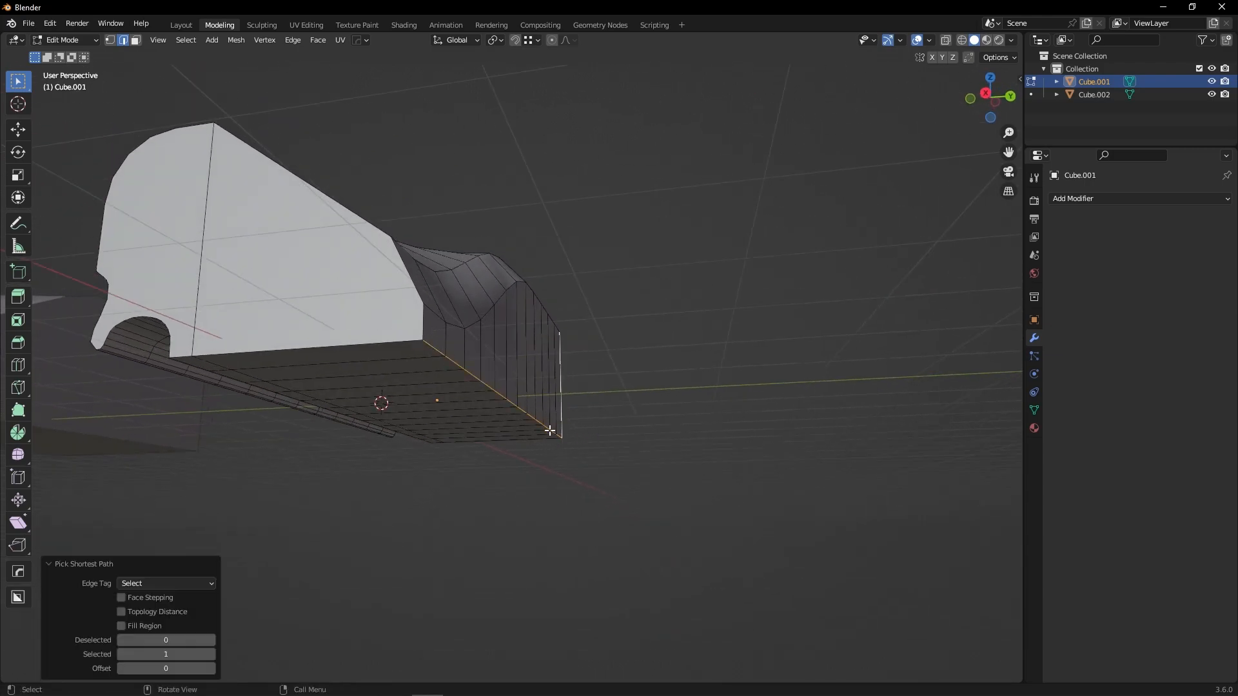
left_click(548, 426, "alt")
key("ctrl+b")
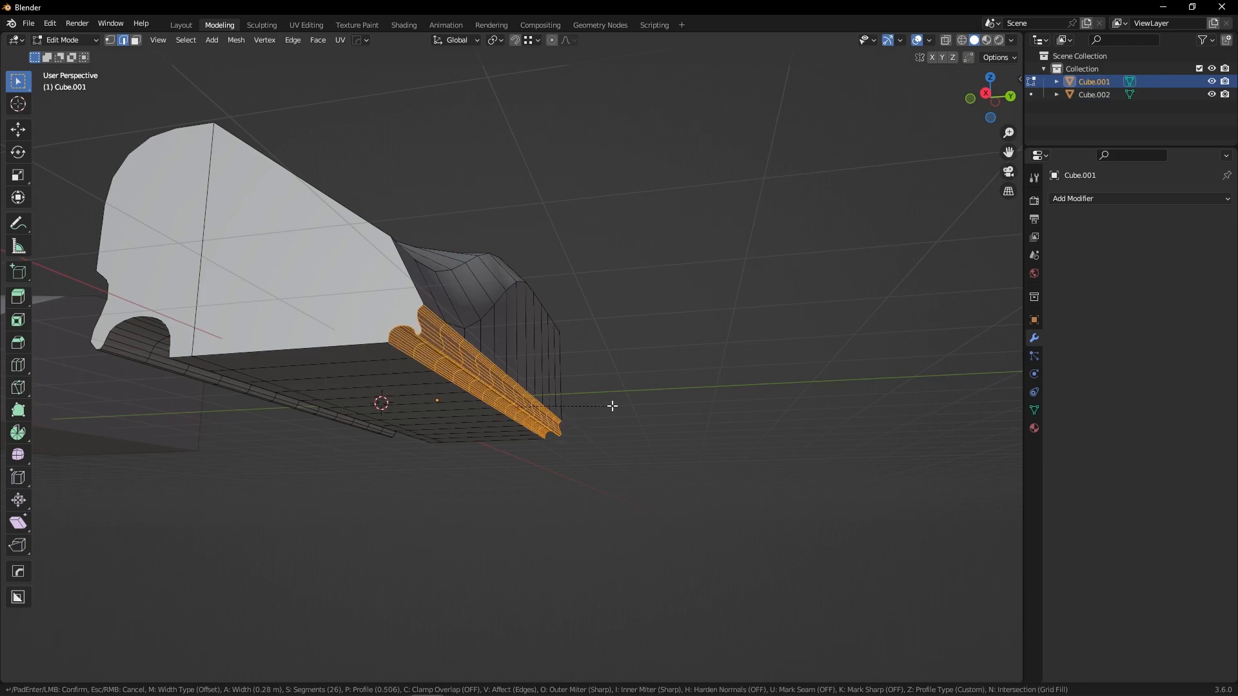
left_click(606, 417)
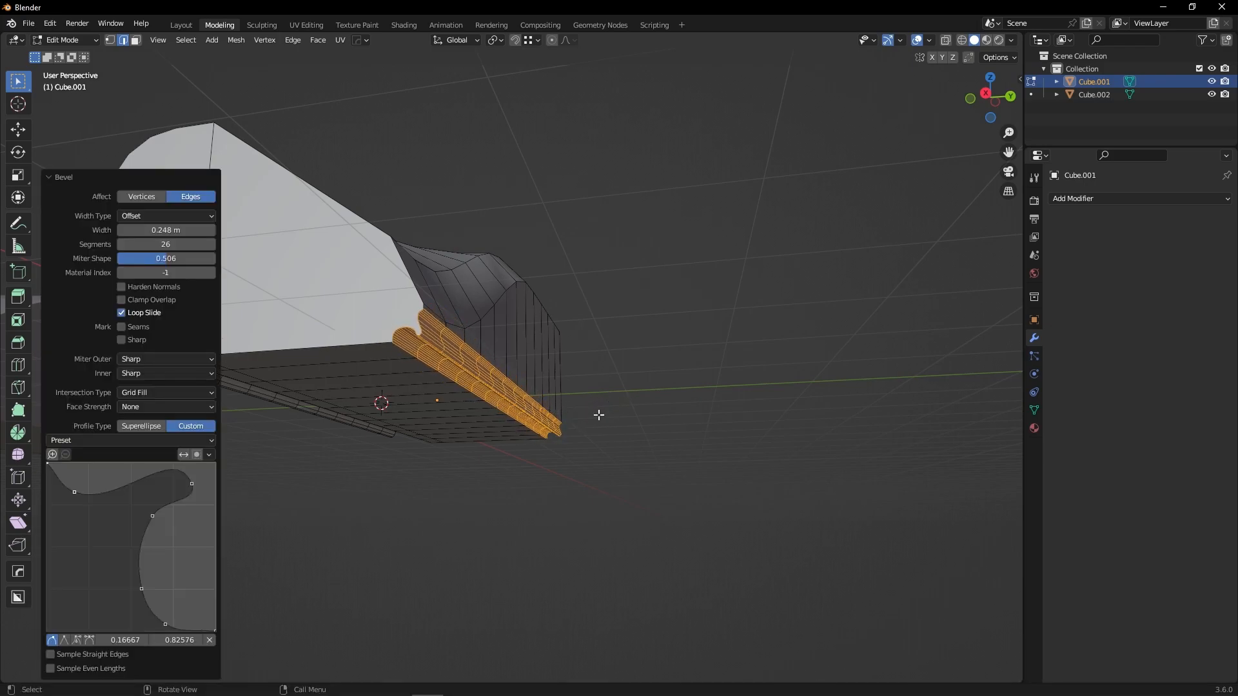
Switch that bevel's profile back to Superellipse and set its segments to 3.
left_click(138, 427)
double_click(166, 487)
type("6")
key("Return")
left_click_drag(166, 487, 152, 487)
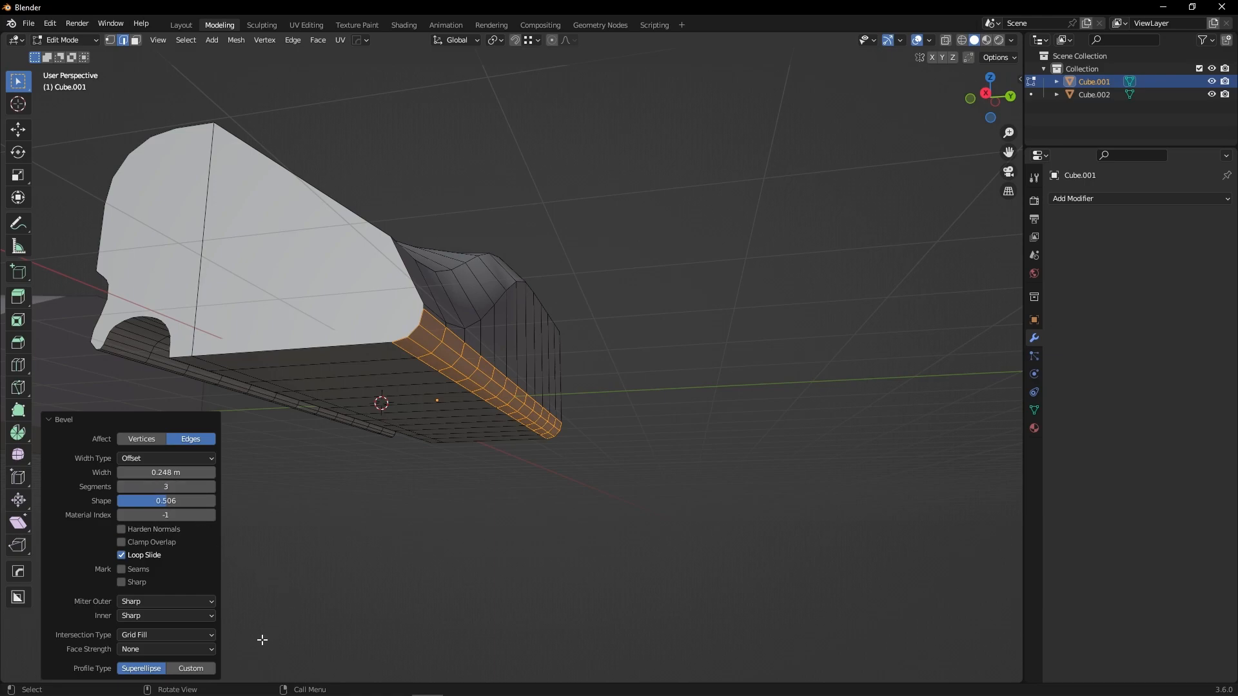
Select the outline edge loop of the block's side face and bevel it about 0.2 m wide.
middle_click_drag(409, 439, 407, 507)
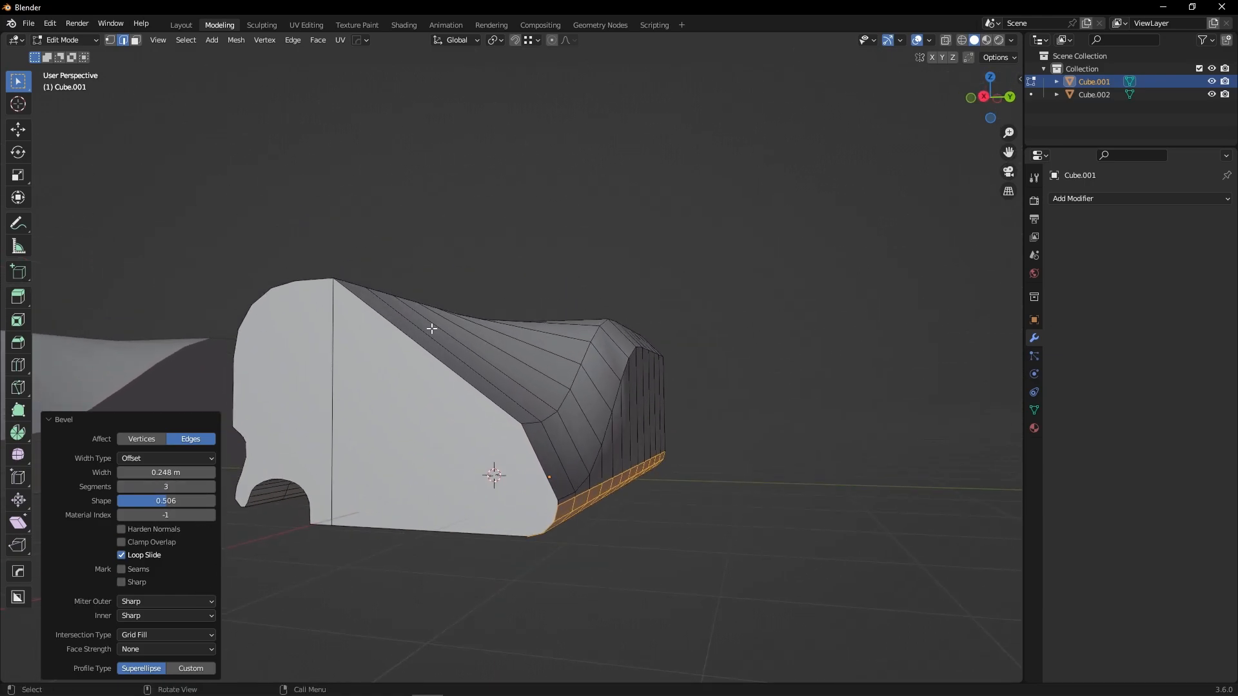
left_click(404, 319)
left_click(425, 350)
left_click(434, 356, "alt")
middle_click_drag(465, 395, 323, 305)
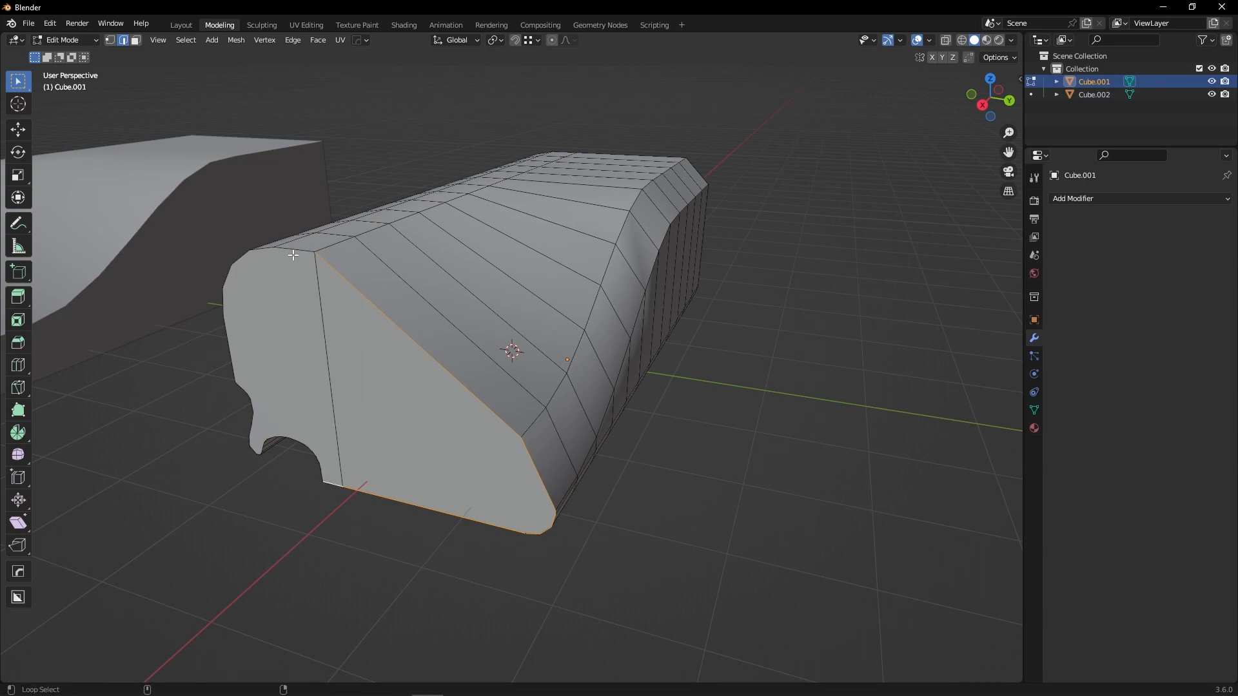
middle_click_drag(276, 359, 336, 392)
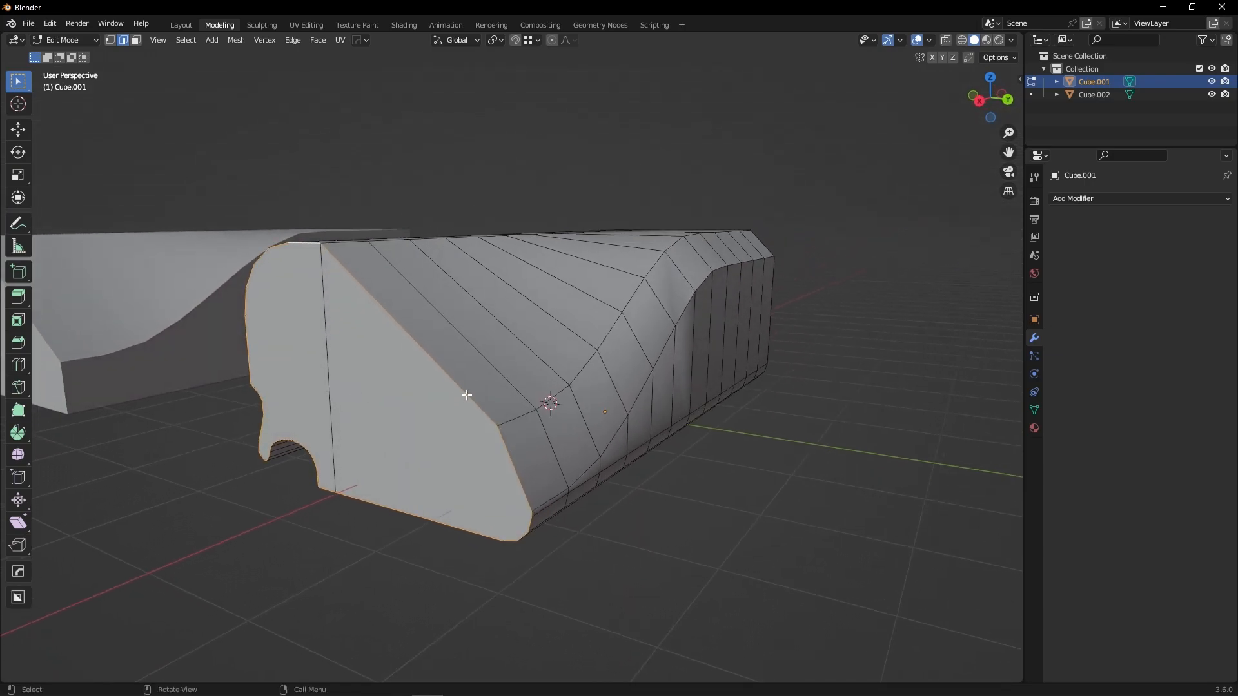
key("ctrl+b")
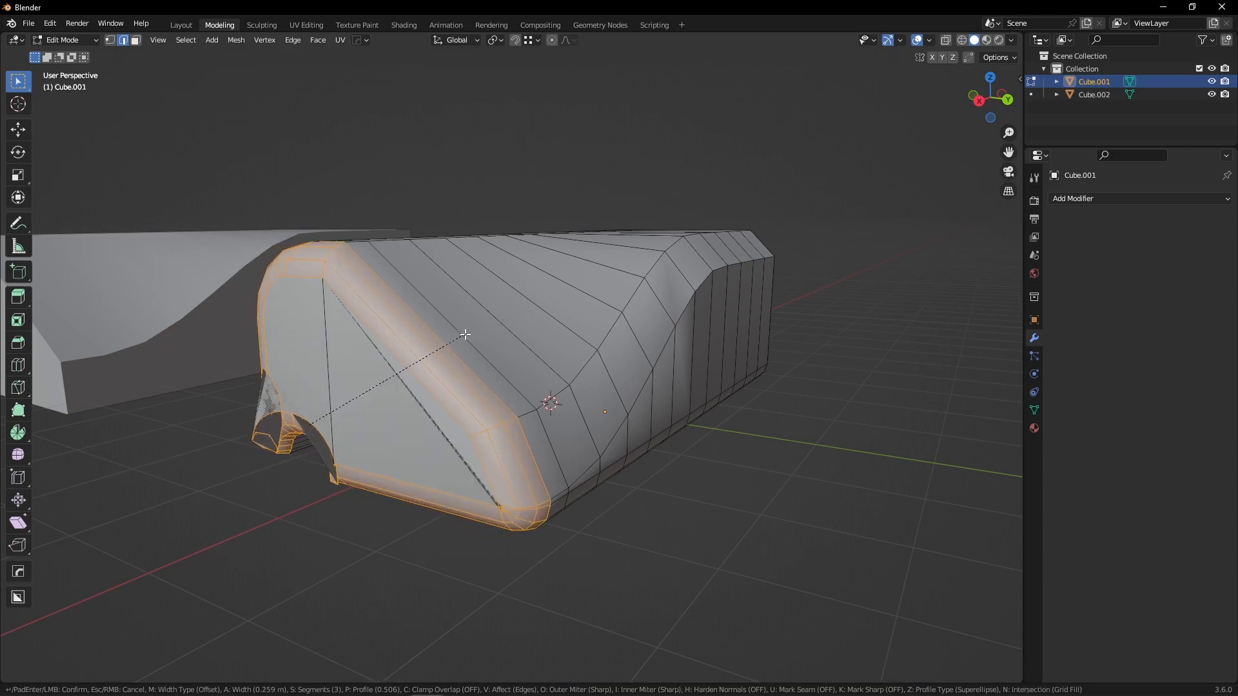
key("c")
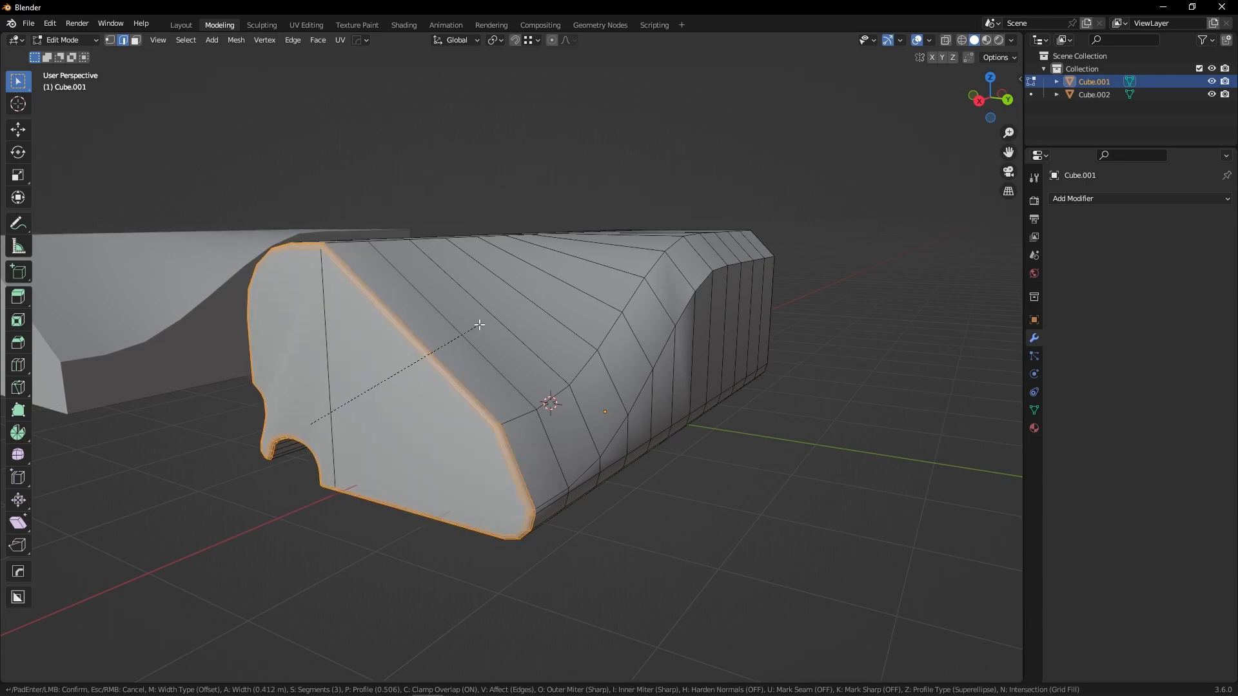
key("c")
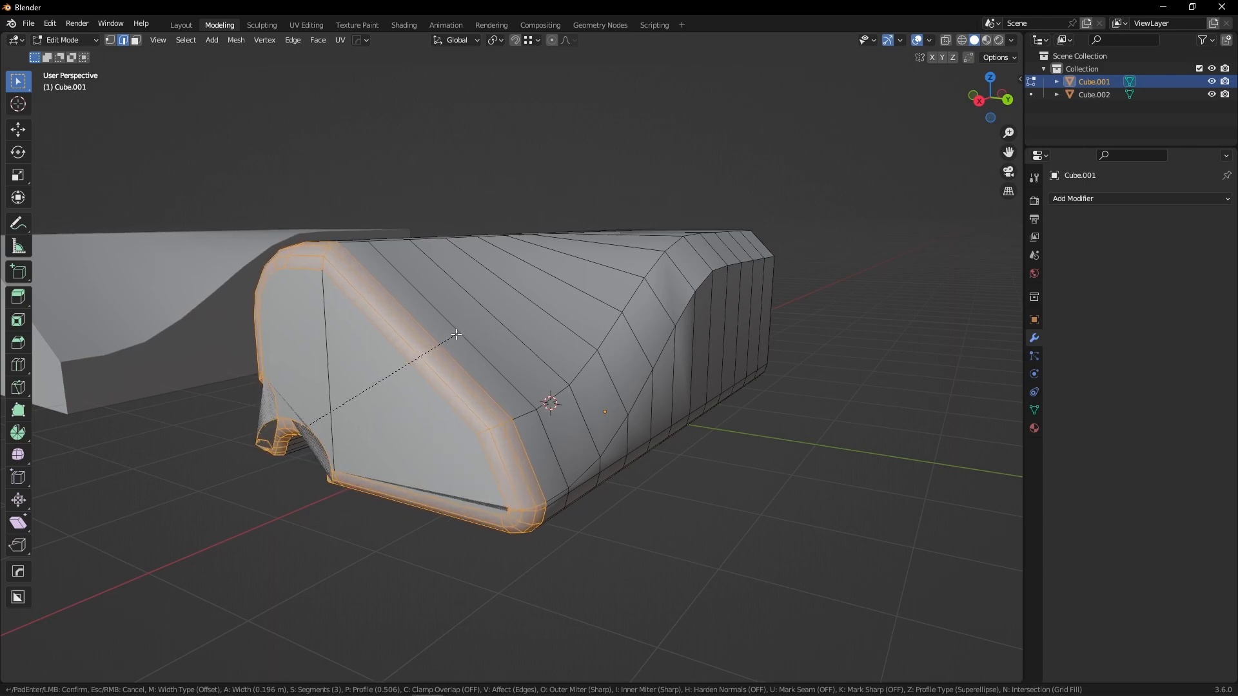
left_click(464, 332)
middle_click_drag(464, 332, 492, 359)
middle_click_drag(414, 359, 591, 354)
left_click(515, 421)
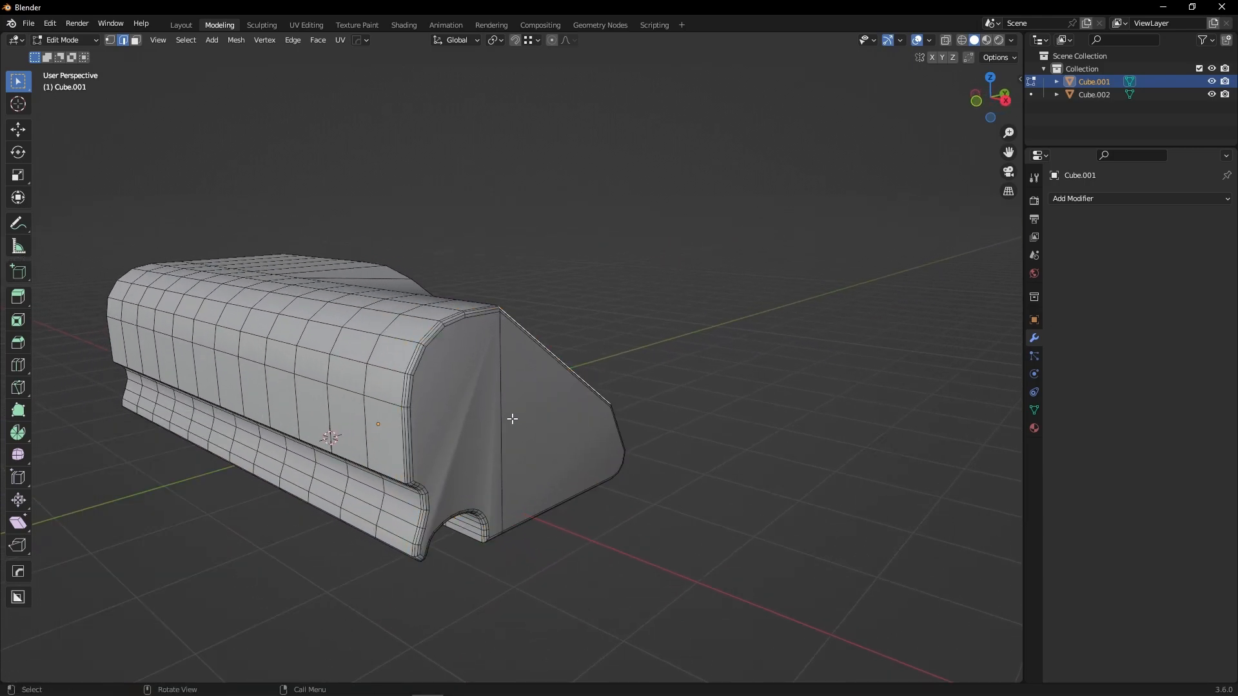
Leave edit mode, select the other block and add a Bevel modifier to it.
middle_click_drag(444, 417, 508, 362, "shift")
scroll(509, 362, "down", 3)
key("Tab")
left_click(479, 259)
middle_click_drag(568, 315, 513, 373)
left_click(514, 373)
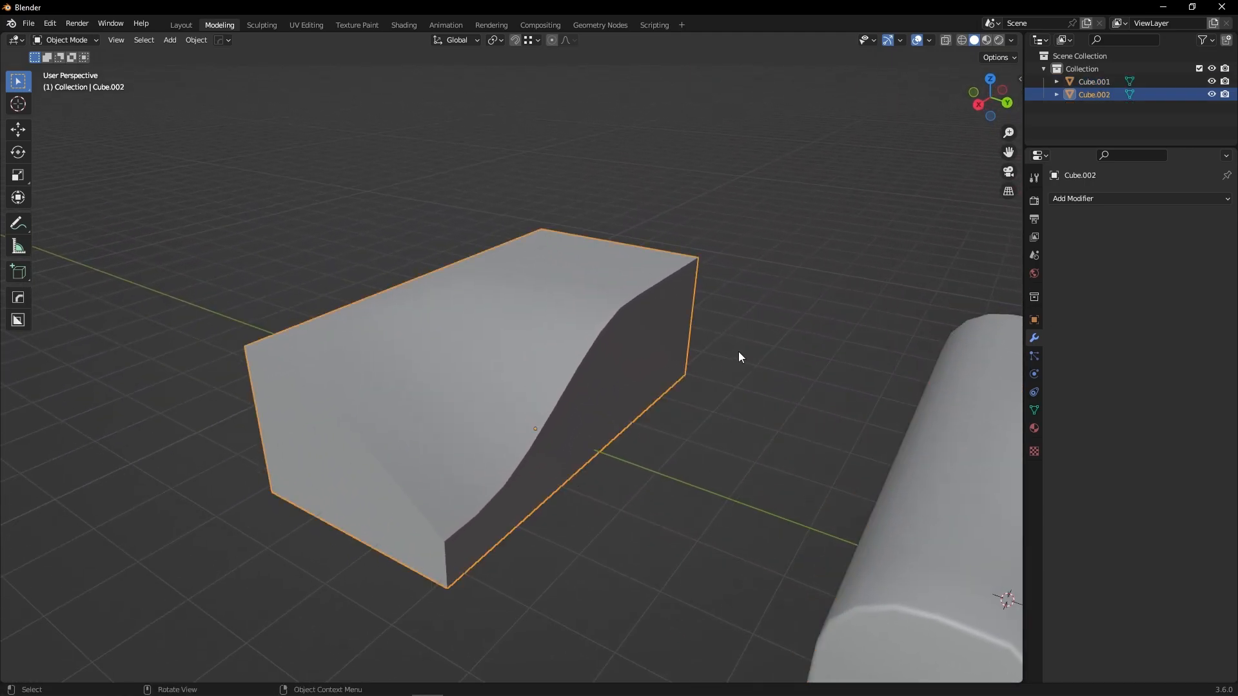
left_click(1097, 200)
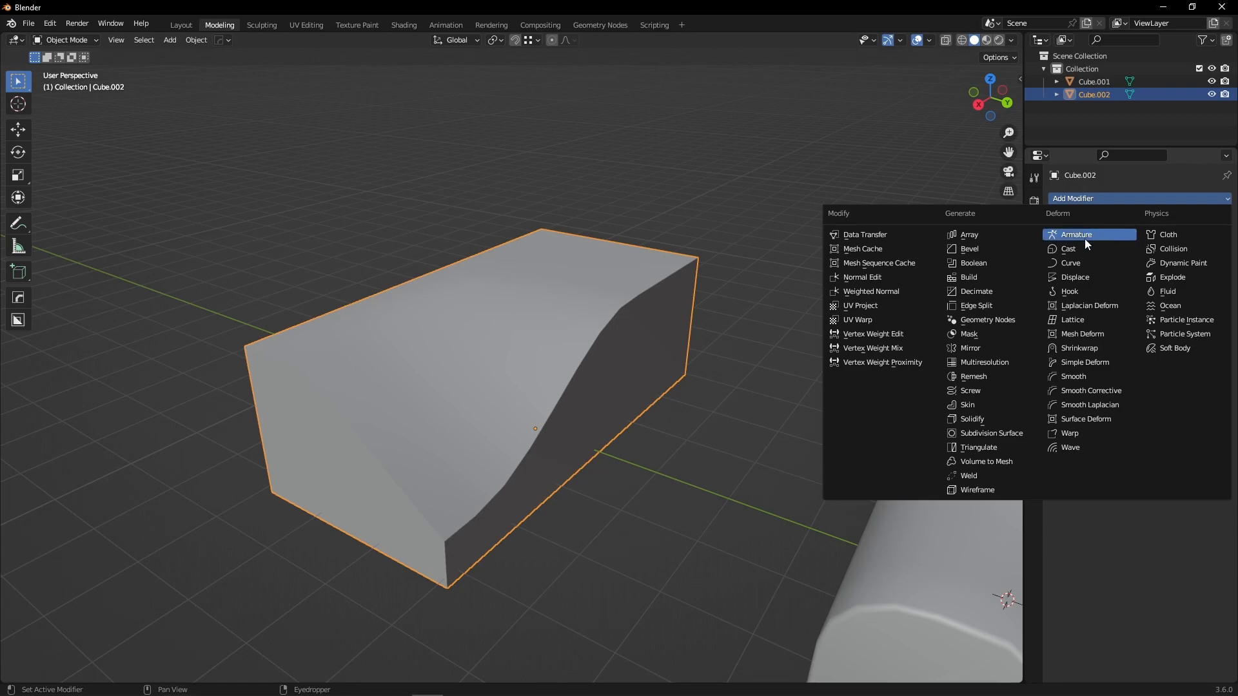
left_click(997, 250)
middle_click_drag(648, 325, 645, 358)
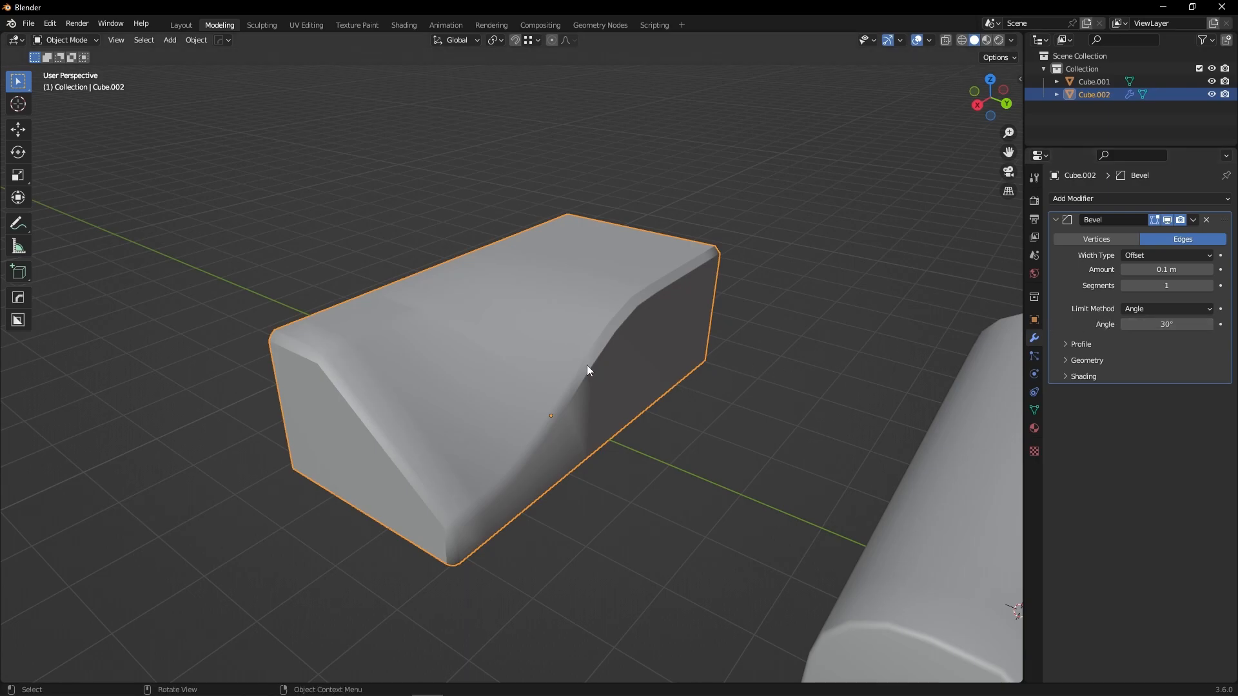
Duplicate the block, move the copy along the Y axis beside it, and reselect the original.
key("shift+d")
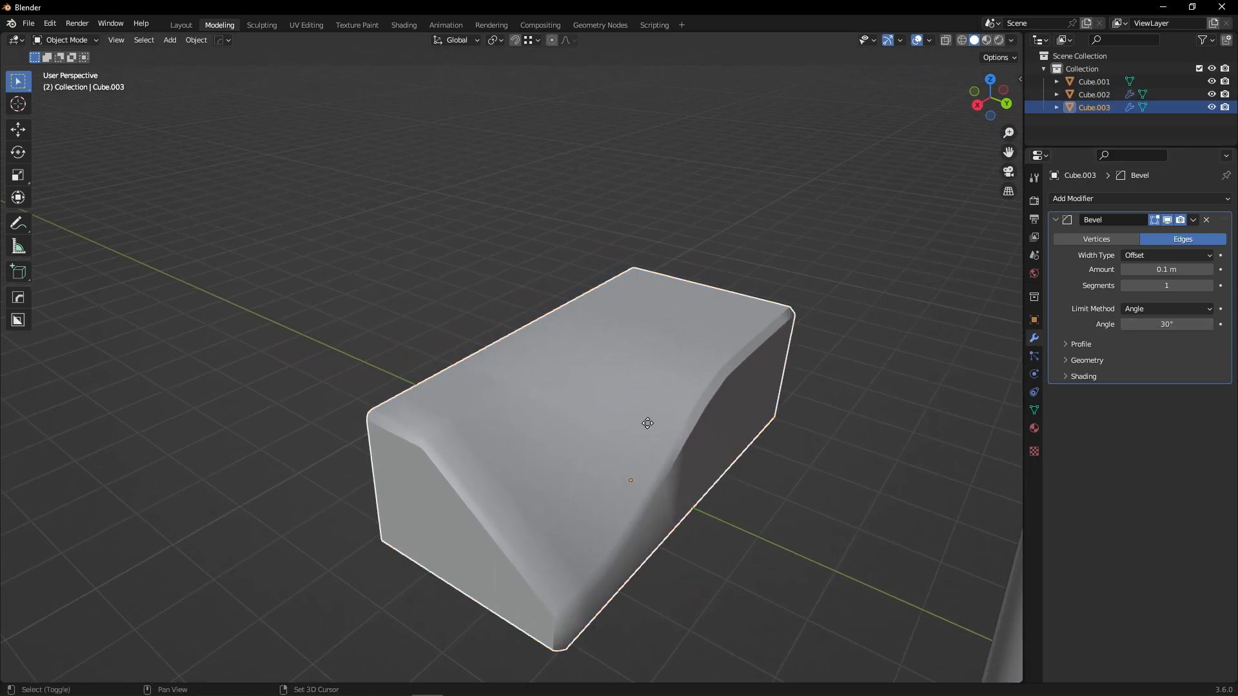
key("x")
key("y")
left_click(429, 302)
middle_click_drag(427, 301, 644, 386)
left_click(610, 430)
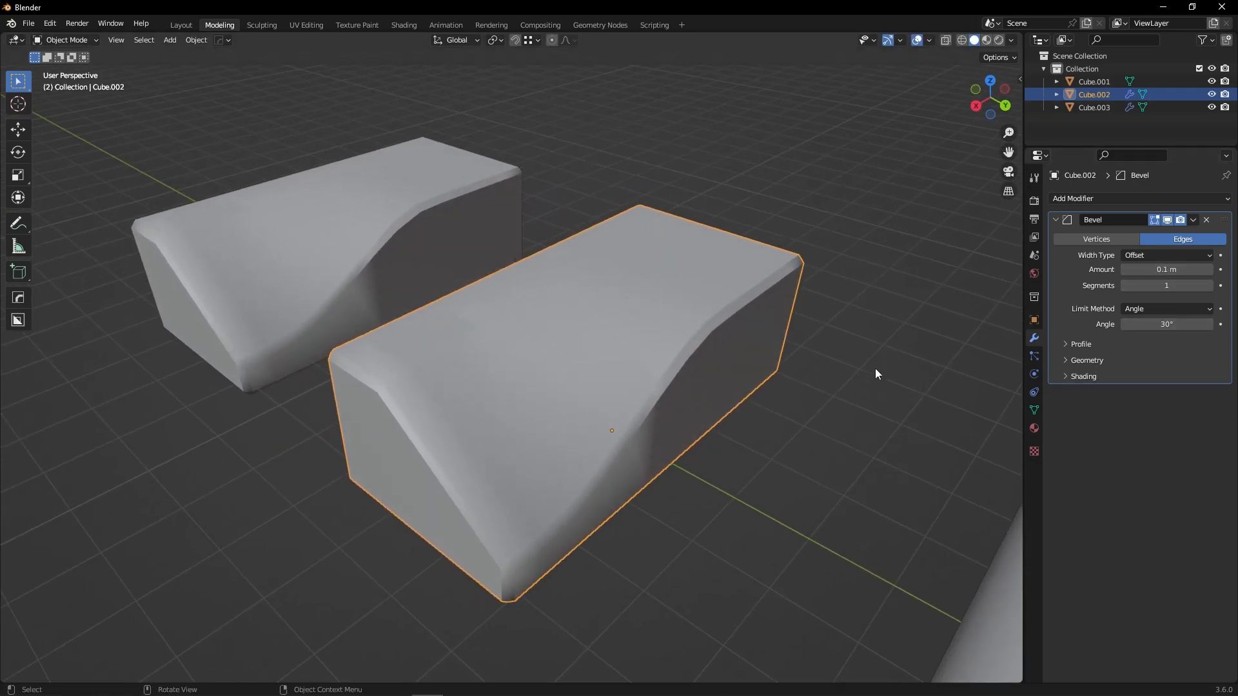
Set the Bevel modifier's limit angle to 48° and toggle the wireframe display.
mouse_move(1166, 324)
left_mouse_down()
mouse_move(1186, 324)
mouse_move(1141, 325)
mouse_move(1192, 324)
mouse_move(1136, 324)
mouse_move(1184, 324)
mouse_move(1166, 324)
left_mouse_up()
key("shift+z")
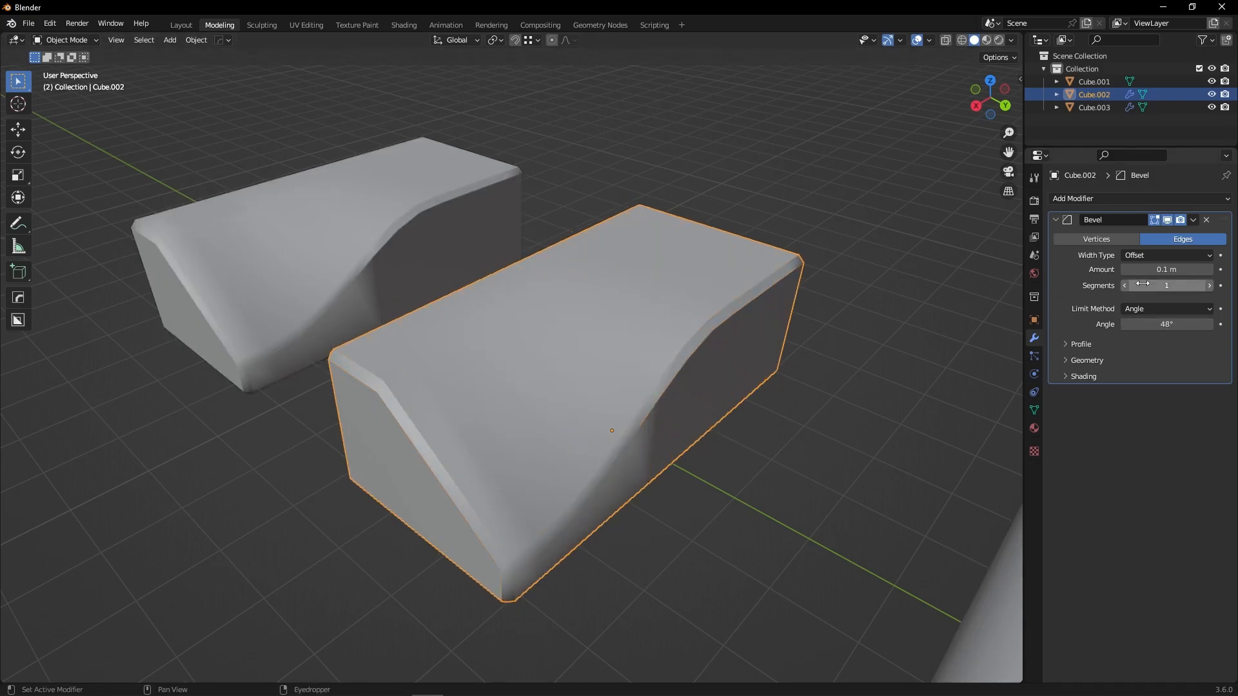
key("shift+z")
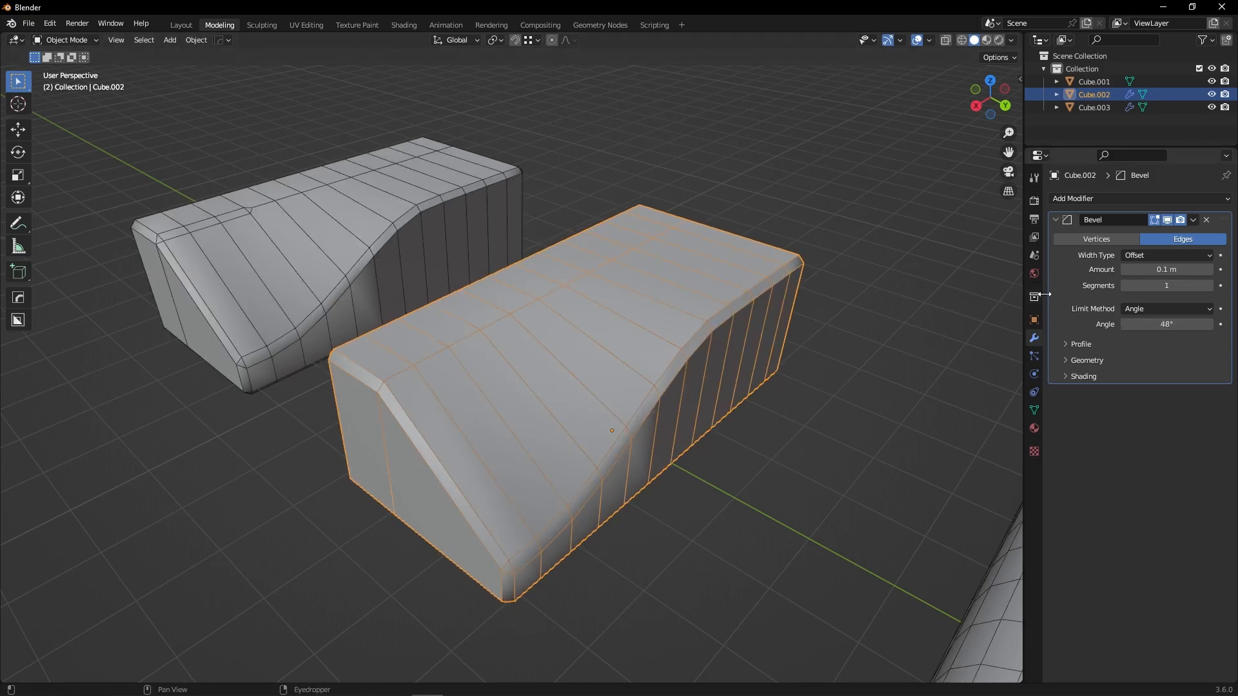
Set the modifier's segments to 3 and its amount to 0.19 m.
left_click(1209, 285)
left_click(1209, 286)
left_click(1166, 269)
type("0.66")
key("Return")
mouse_move(1167, 269)
left_mouse_down()
mouse_move(1135, 269)
mouse_move(1150, 270)
left_mouse_up()
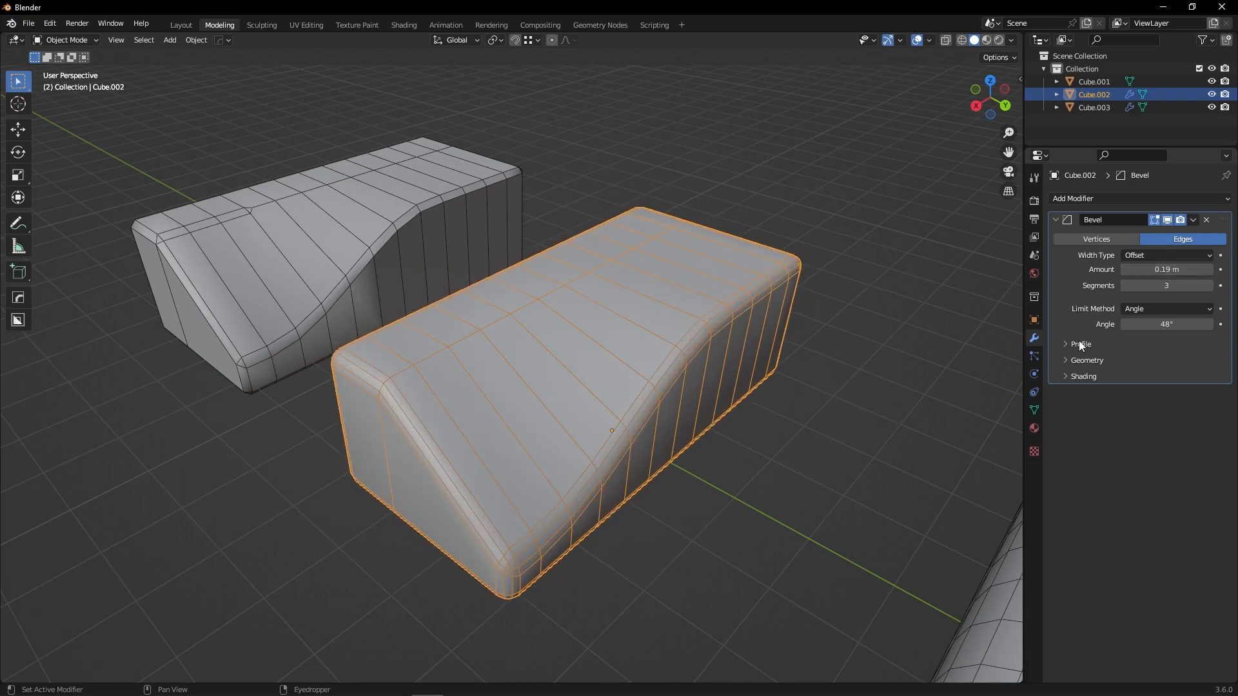
Expand the Geometry and Shading sections and set the bevel amount to 0.55 m.
left_click(1062, 361)
left_click(1067, 469)
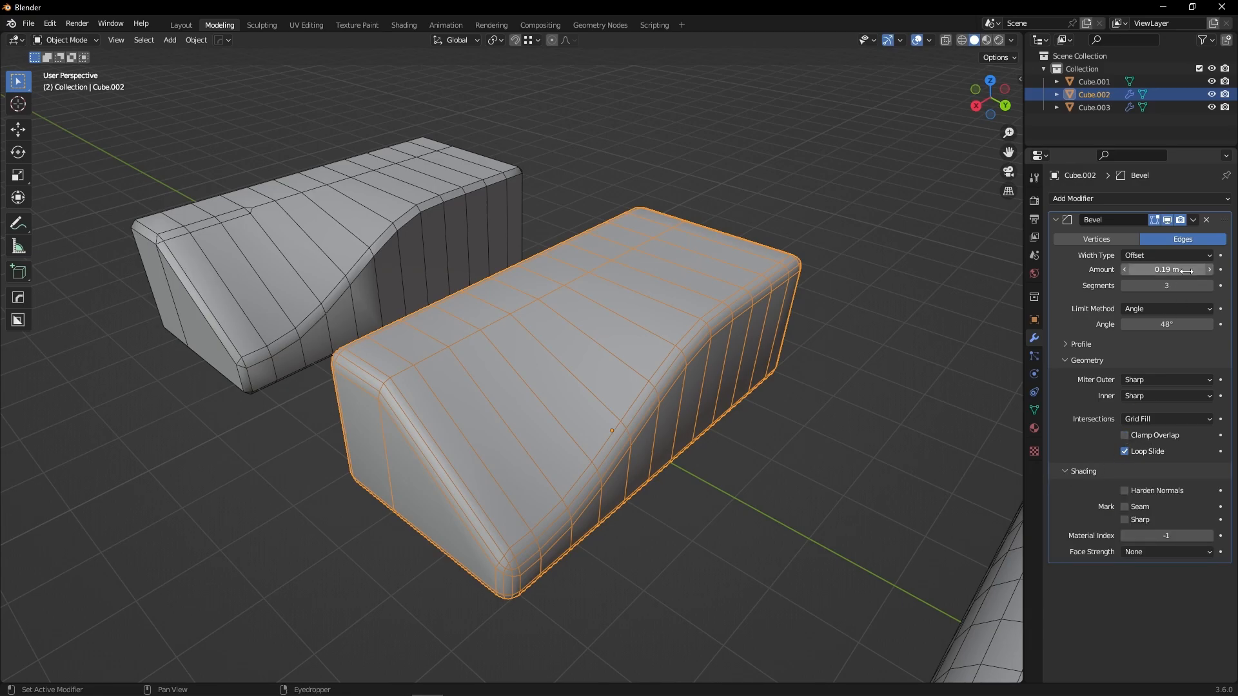
left_click_drag(1167, 269, 1192, 270)
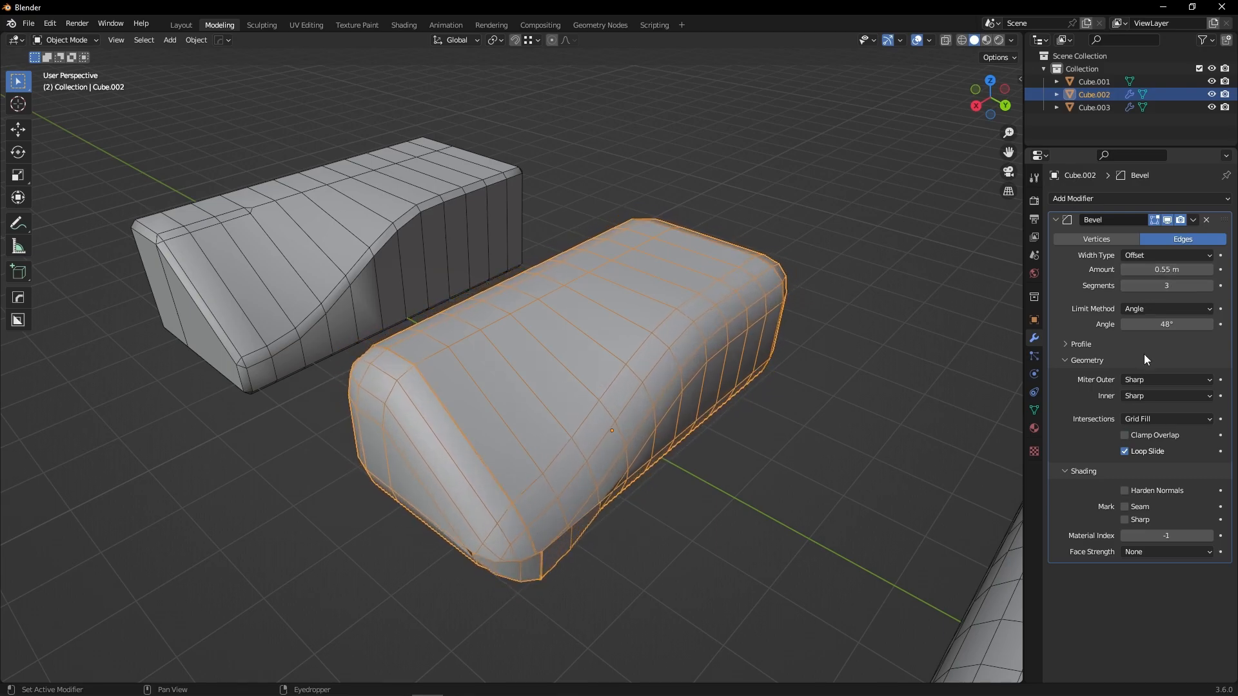
Turn on Clamp Overlap for the Bevel modifier.
left_click(1127, 435)
left_click(1126, 435)
left_click(1126, 436)
left_click(1126, 435)
left_click(1126, 435)
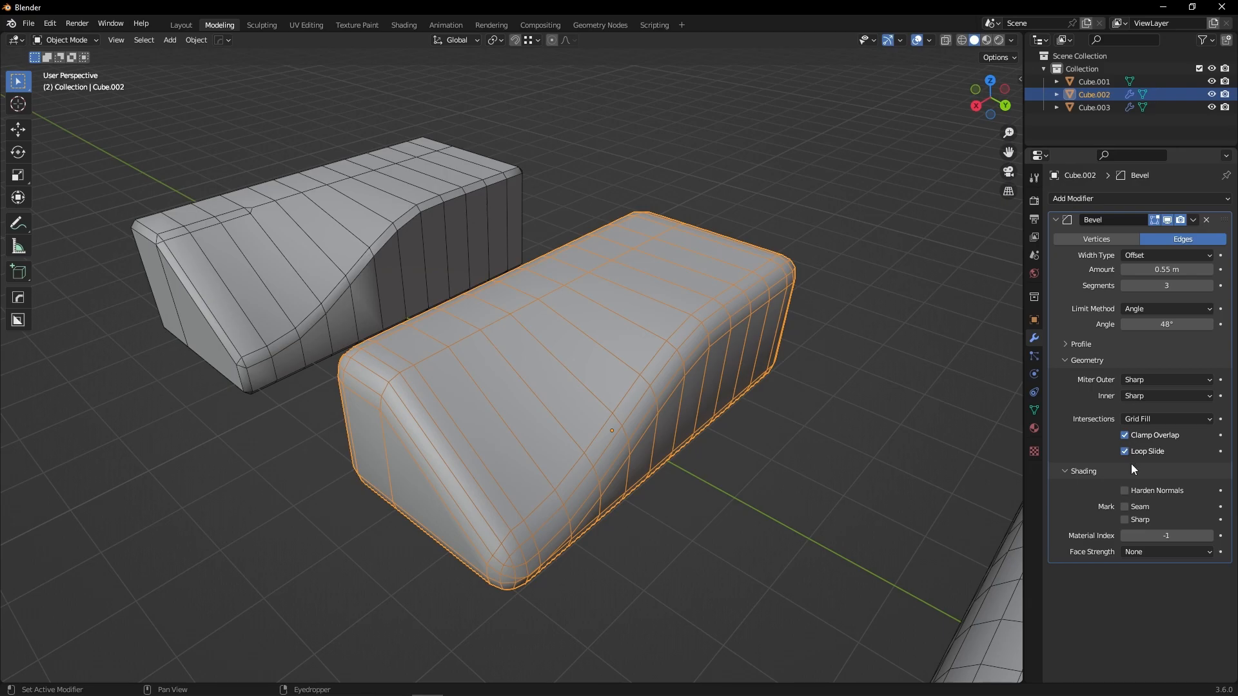
mouse_move(632, 424)
middle_mouse_down()
mouse_move(606, 401)
mouse_move(619, 403)
middle_mouse_up()
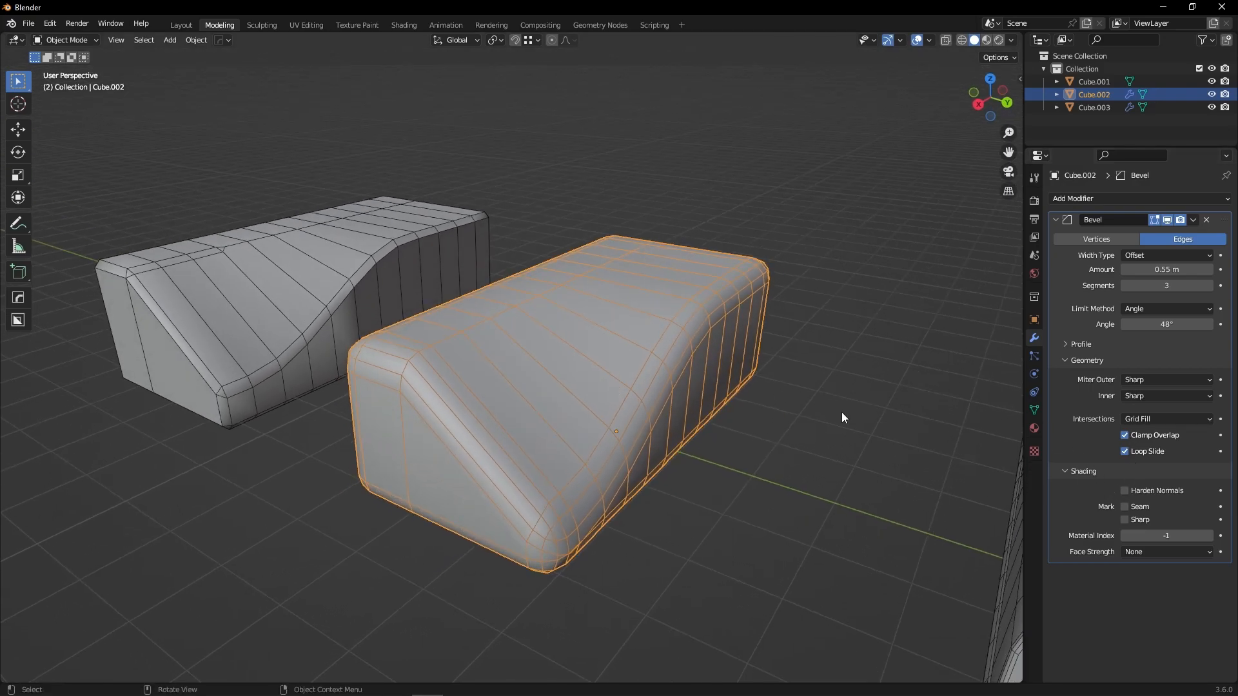
Set both the outer and inner miter types of the Bevel modifier to Arc.
left_click(1162, 379)
left_click(1154, 409)
left_click(1155, 375)
left_click(1134, 422)
left_click(1154, 394)
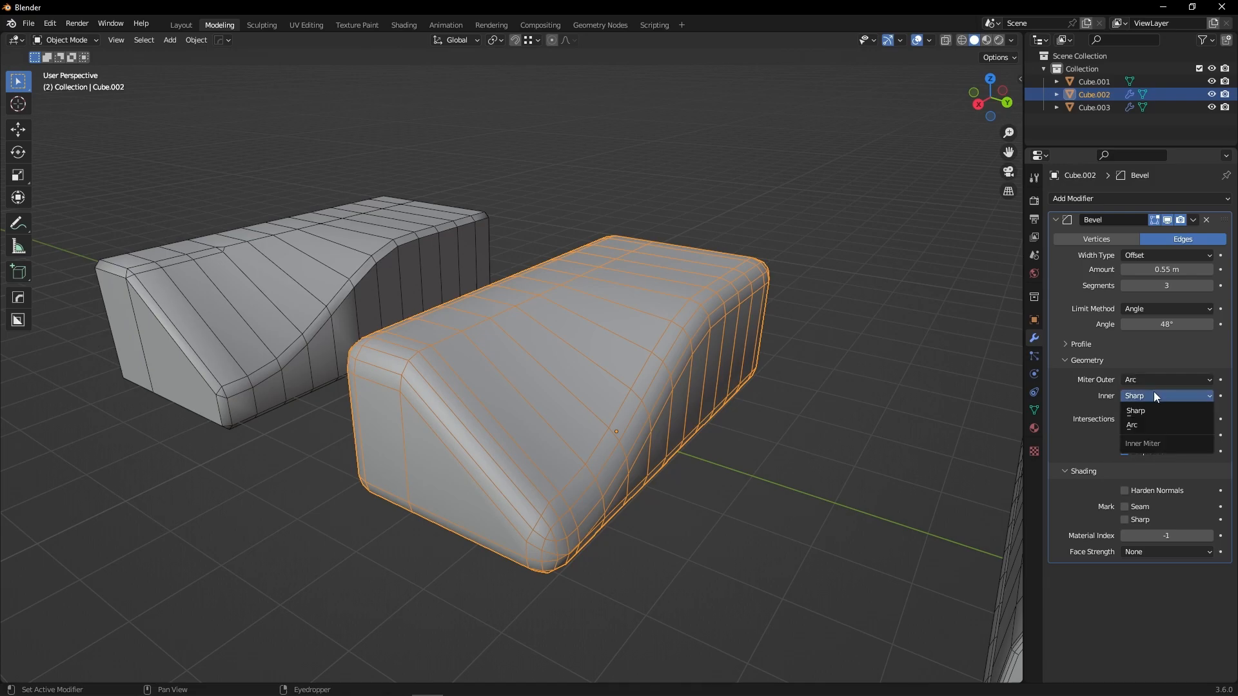
left_click(1139, 427)
middle_click_drag(831, 471, 579, 500)
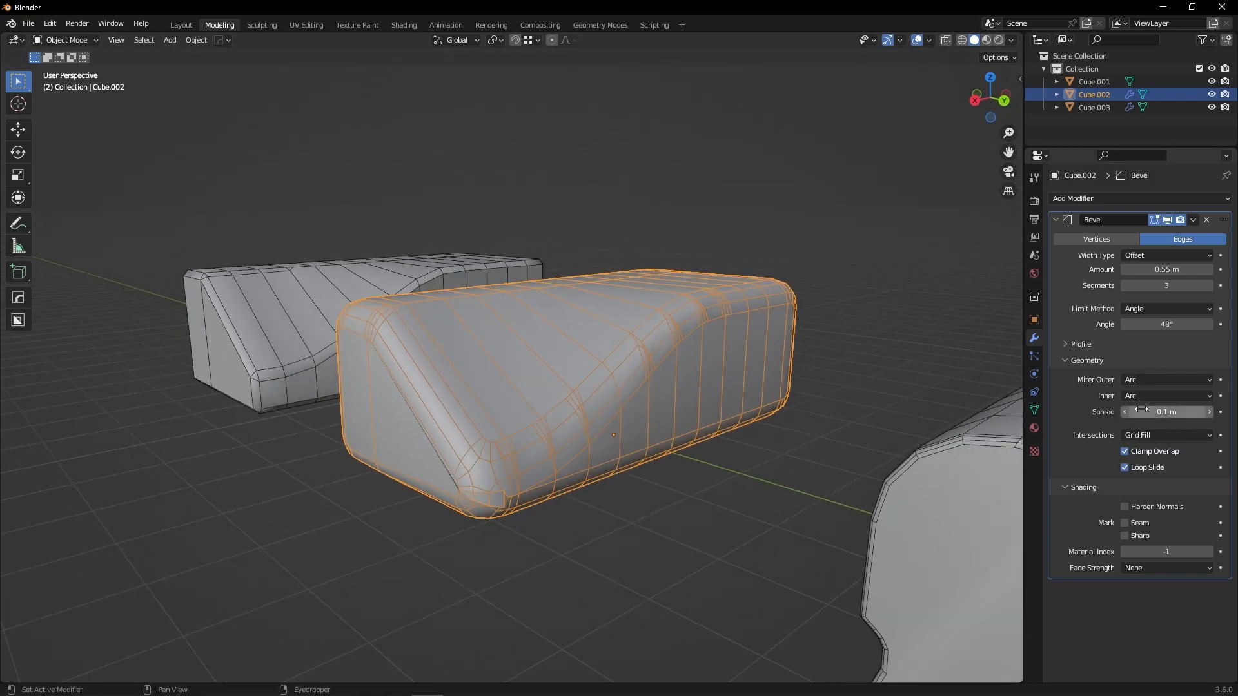
Set the Bevel modifier's spread to 0 m and its amount to 0.22 m.
mouse_move(1150, 412)
left_mouse_down()
mouse_move(1161, 413)
mouse_move(1128, 413)
left_mouse_up()
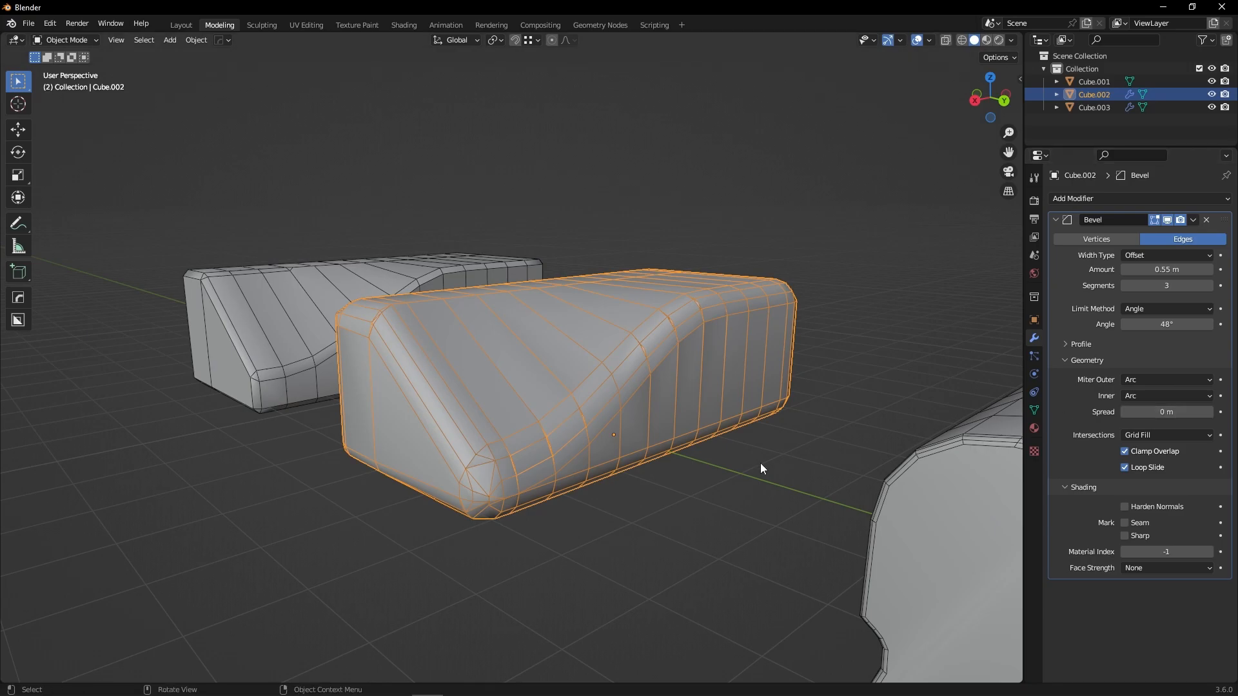
left_click_drag(1152, 324, 1162, 325)
mouse_move(1165, 270)
left_mouse_down()
mouse_move(1133, 270)
mouse_move(1166, 270)
left_mouse_up()
Try the Sharp, Patch and Arc options for the modifier's outer and inner miter types.
left_click(1146, 394)
left_click(1150, 379)
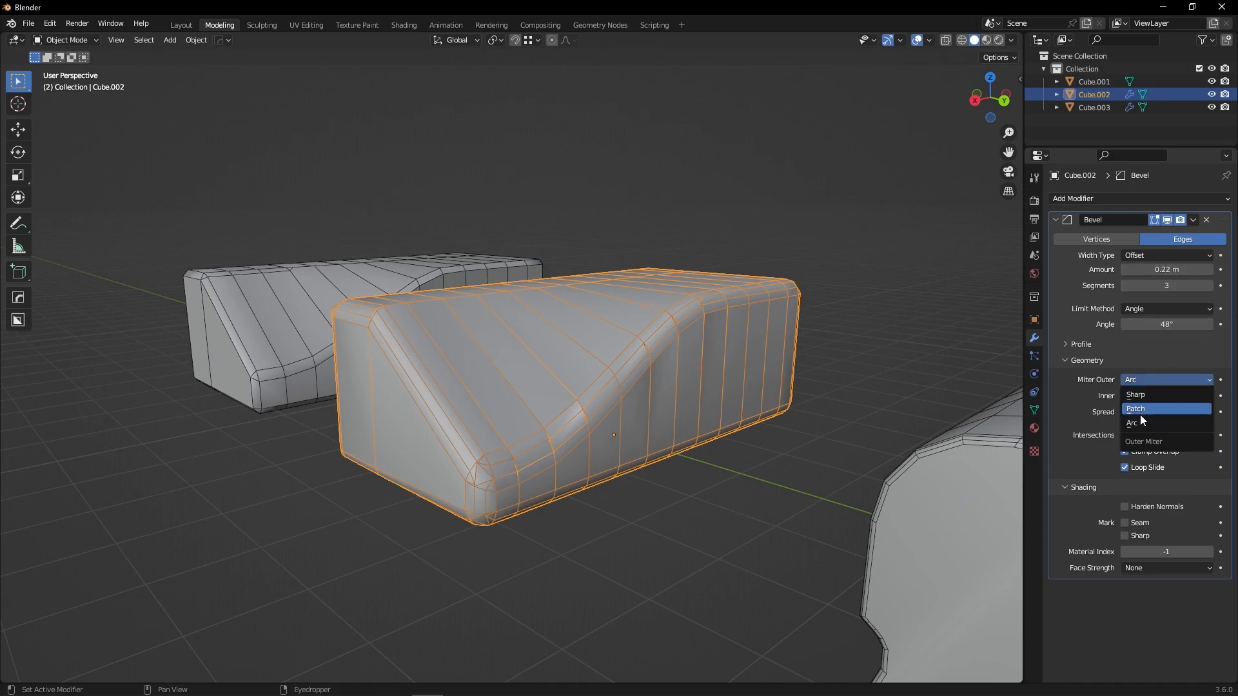
left_click(1140, 380)
left_click(1138, 394)
left_click(1146, 396)
left_click(1142, 412)
Select the third cube and set its Bevel modifier's limit method to Weight.
middle_click_drag(645, 450, 475, 431)
middle_click_drag(475, 431, 588, 419, "shift")
left_click(478, 362)
middle_click_drag(466, 327, 490, 385, "shift")
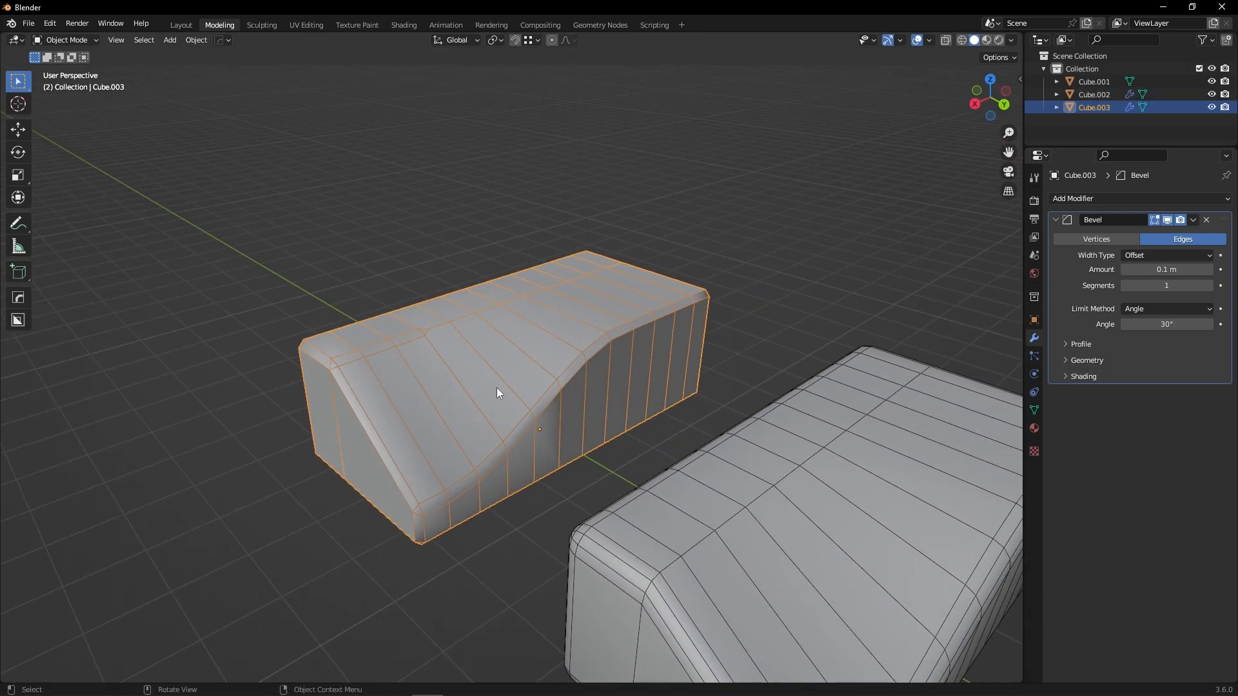
left_click(1155, 309)
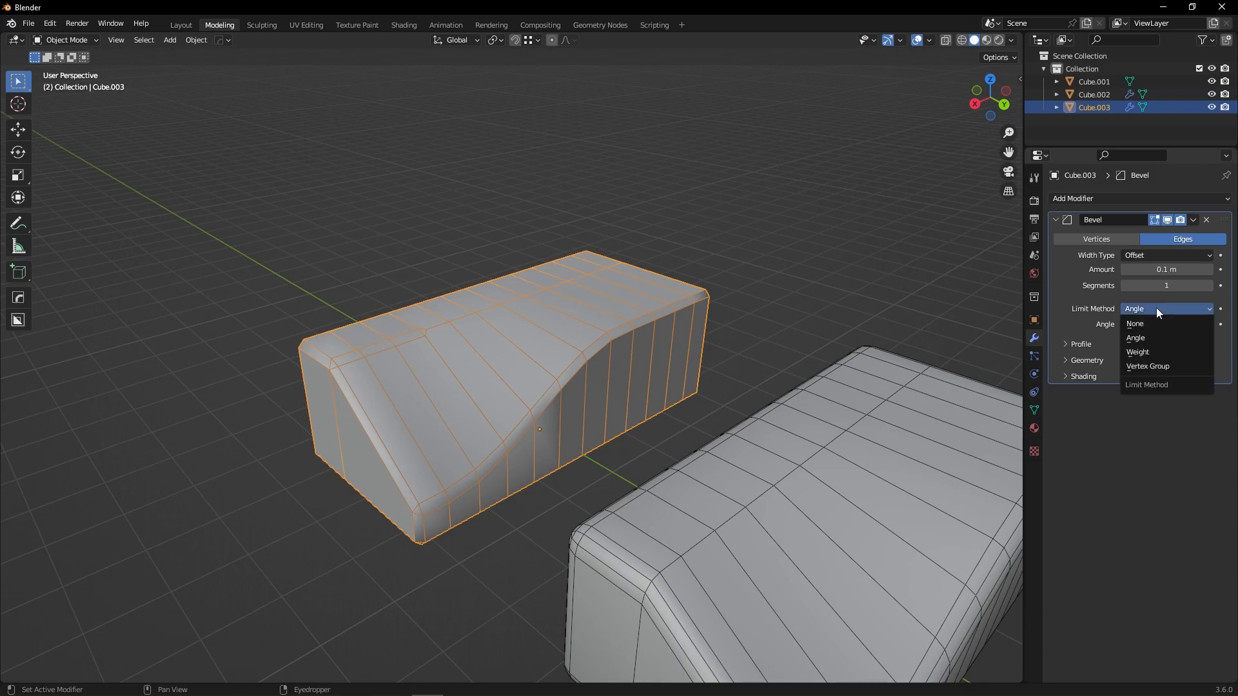
left_click(1135, 352)
Enter Edit Mode with edge selection and select the shortest edge path along the curved slope ridge.
middle_click_drag(628, 381, 687, 404)
key("Tab")
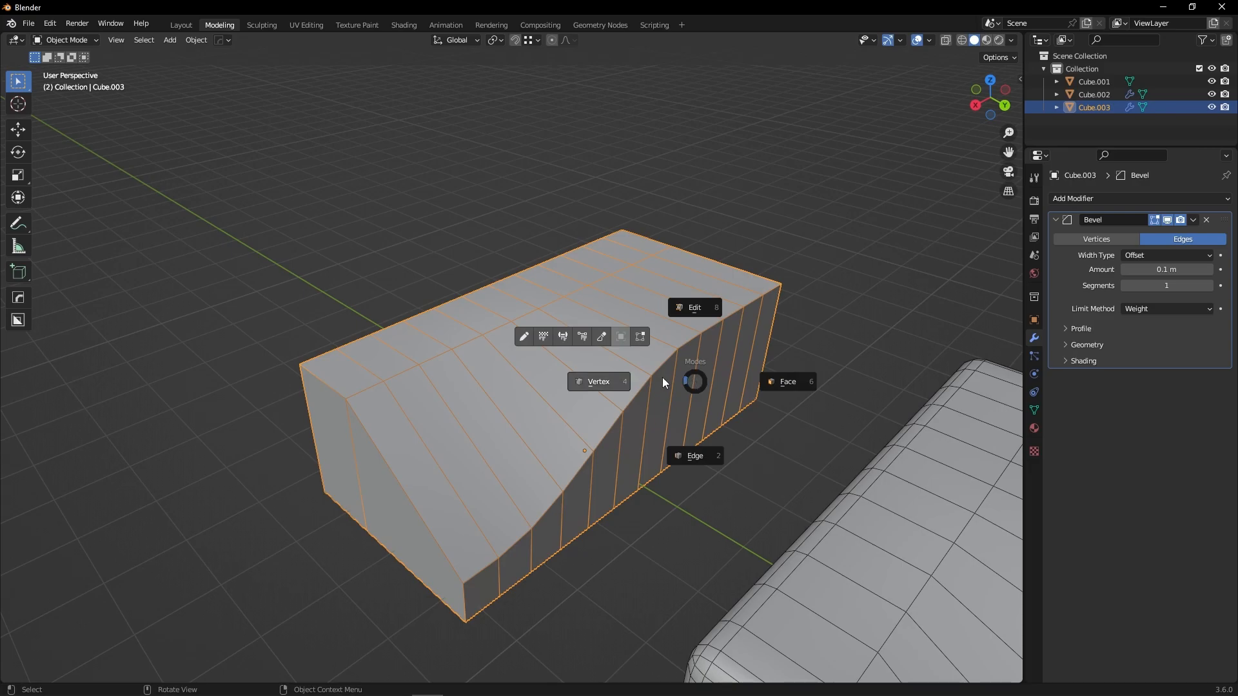
left_click(685, 433)
left_click(771, 294)
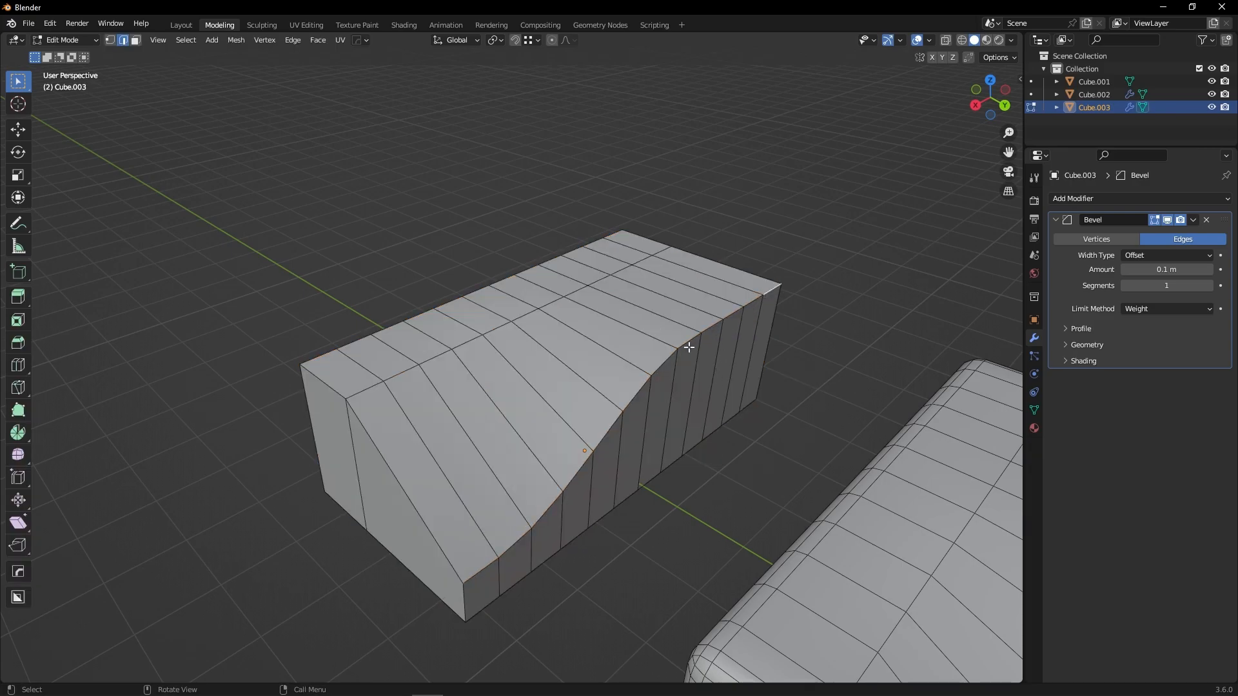
left_click(477, 553, "ctrl")
left_click(473, 563)
left_click(768, 290, "ctrl")
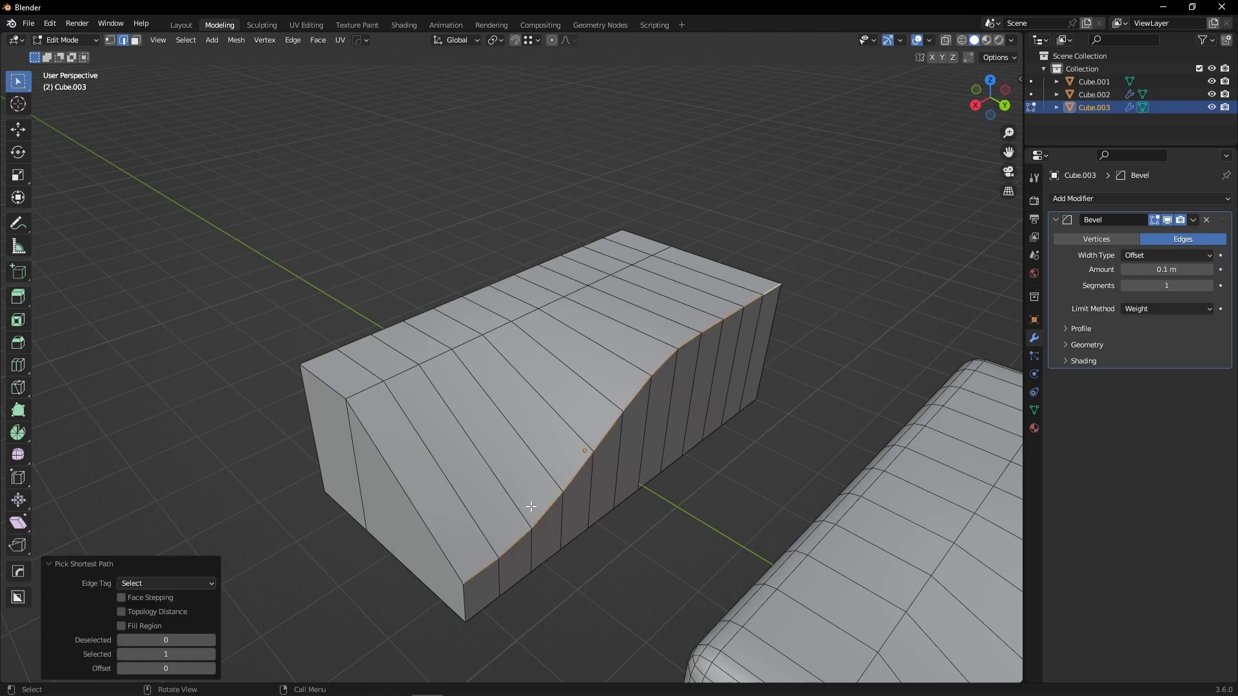
middle_click_drag(500, 536, 685, 412)
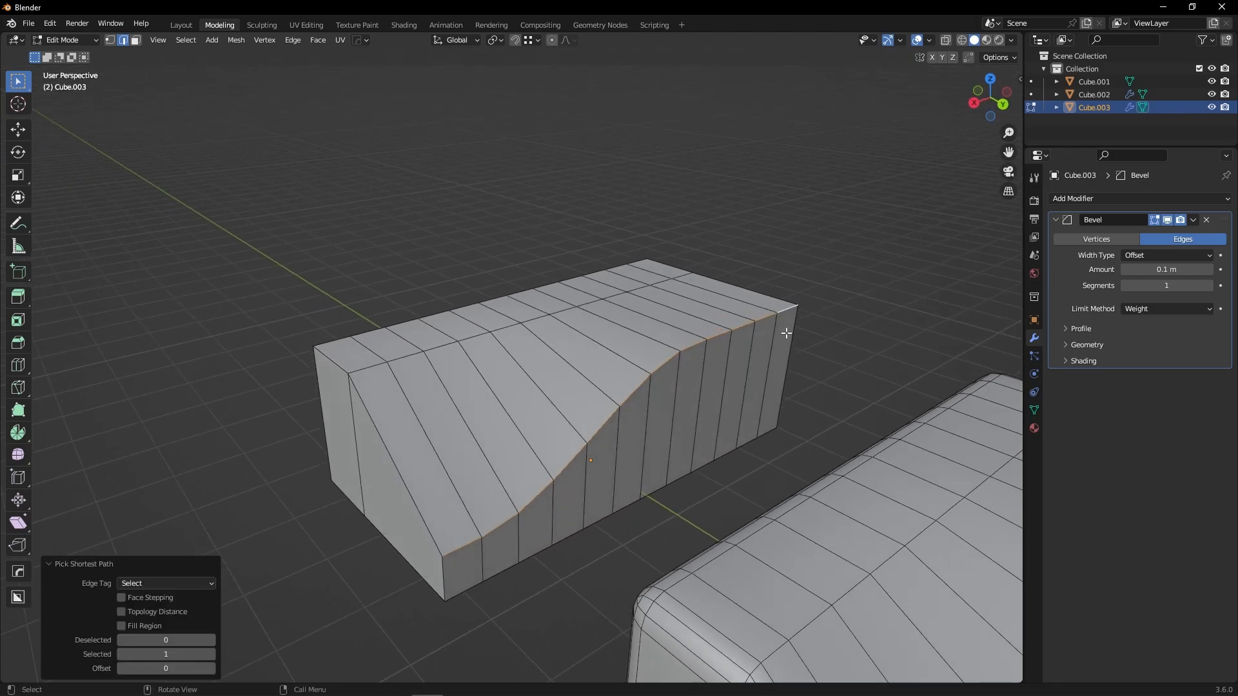
Open the sidebar and set the selected edges' mean bevel weight to 1.00.
key("n")
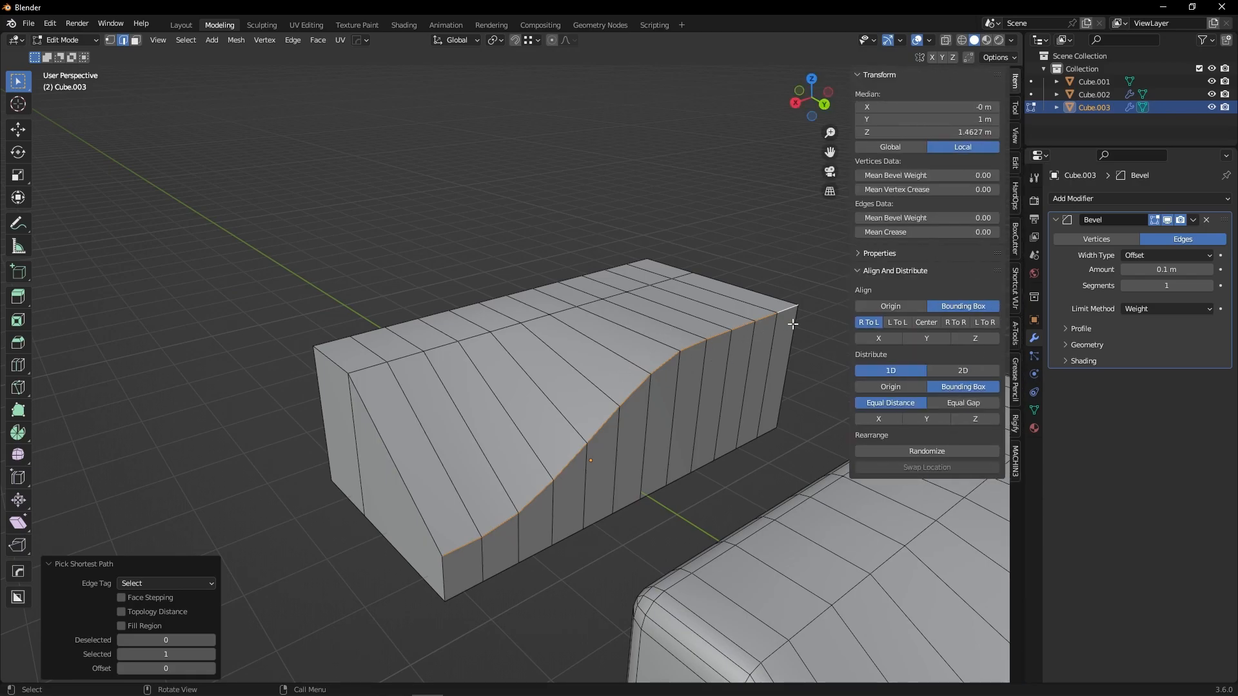
key("n")
key("n")
left_click_drag(888, 221, 993, 221)
Set the Bevel modifier's amount to 0.51 m and its segments to 4.
middle_click_drag(622, 412, 639, 390)
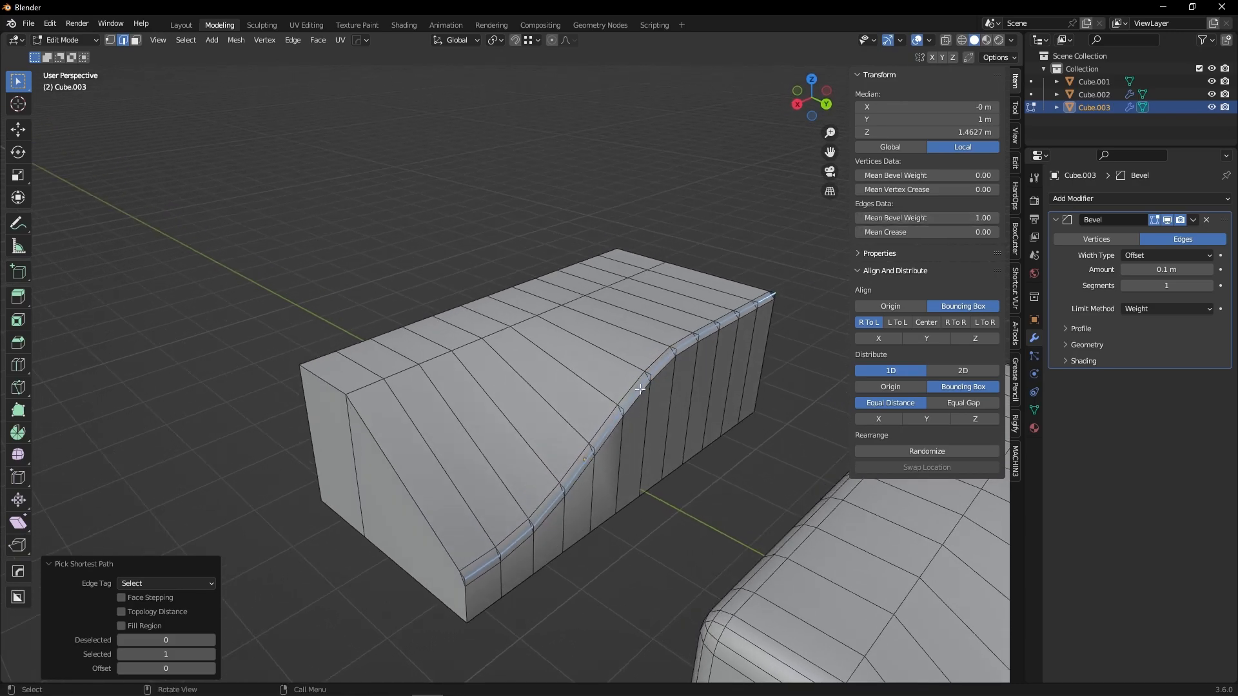
mouse_move(1166, 270)
left_mouse_down()
mouse_move(1198, 269)
mouse_move(1159, 286)
mouse_move(1178, 286)
left_mouse_up()
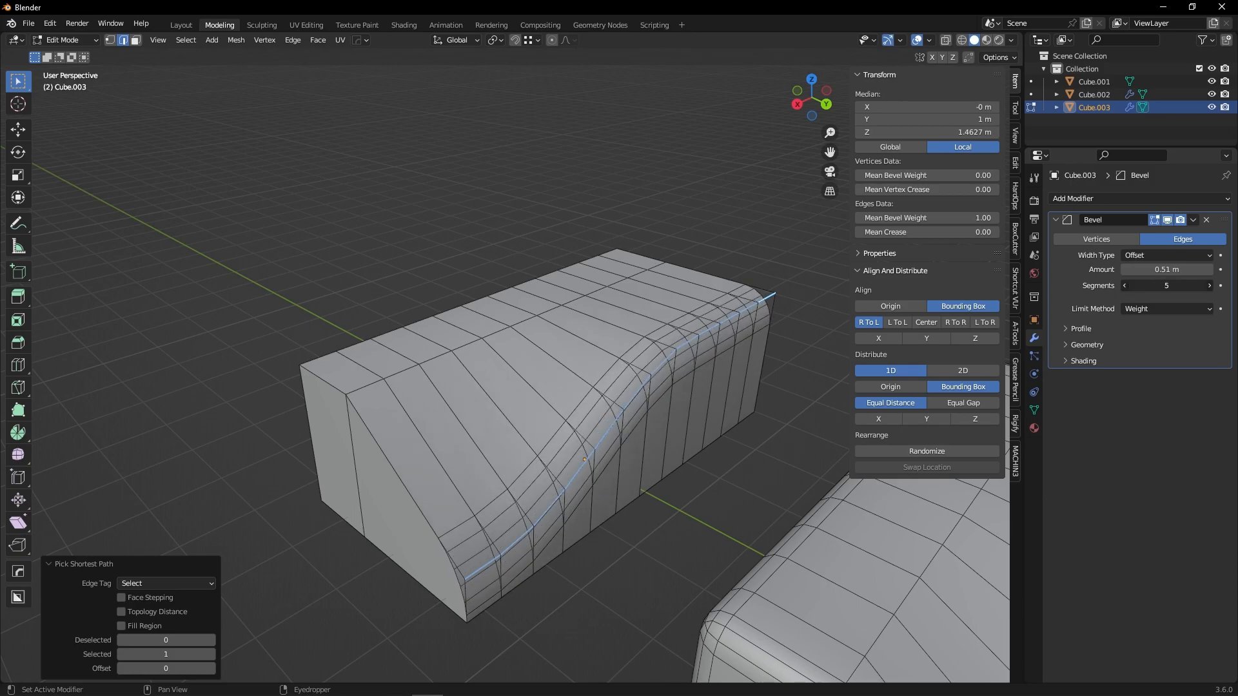
left_click(1125, 286)
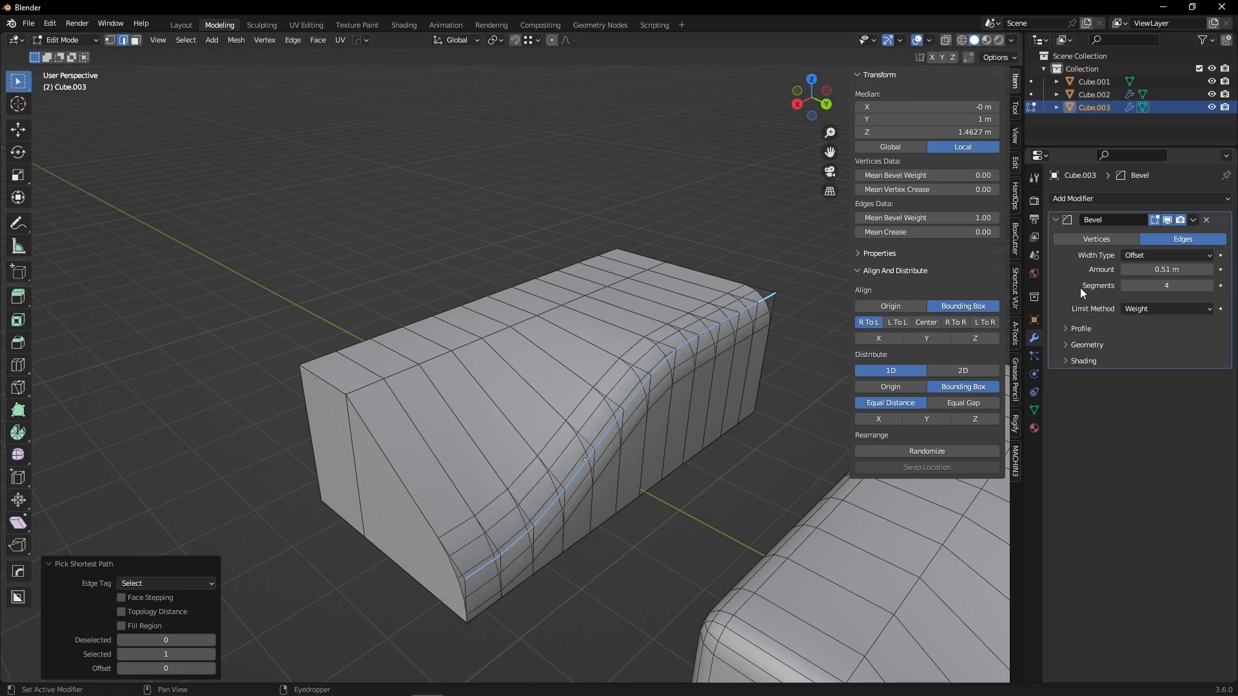
Select the first segment of the top front edge and give it an edge bevel weight of 0.2.
middle_click_drag(598, 363, 561, 389)
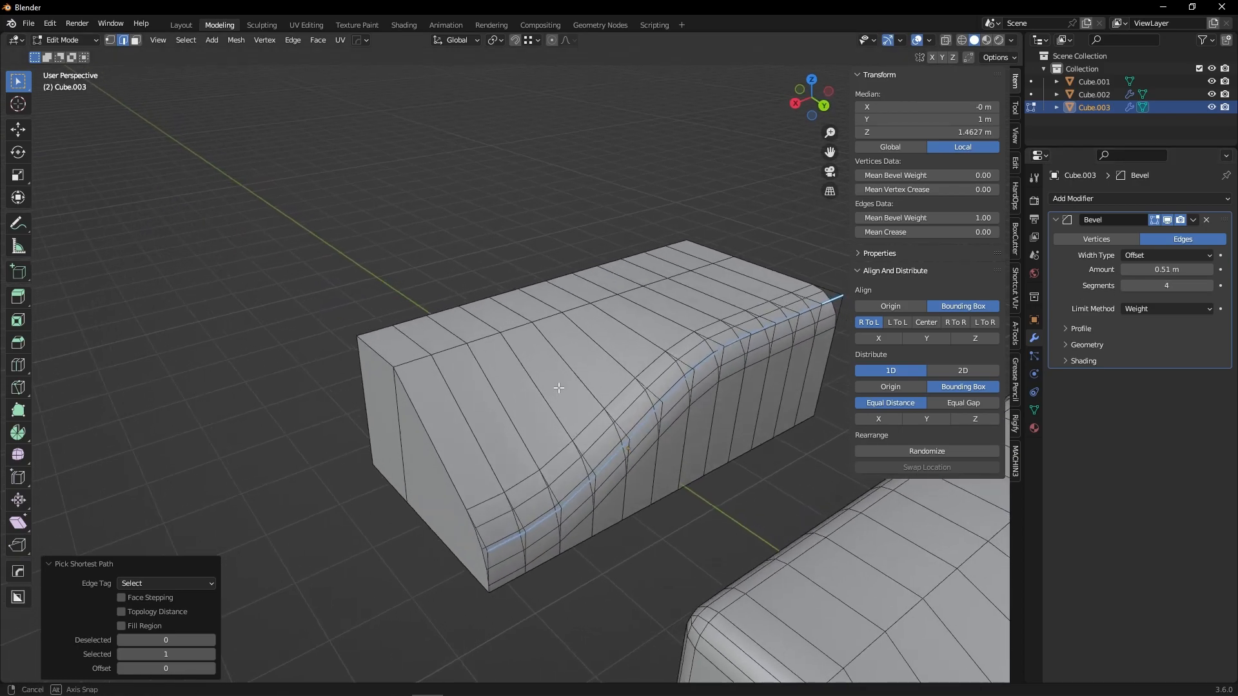
left_click(507, 545)
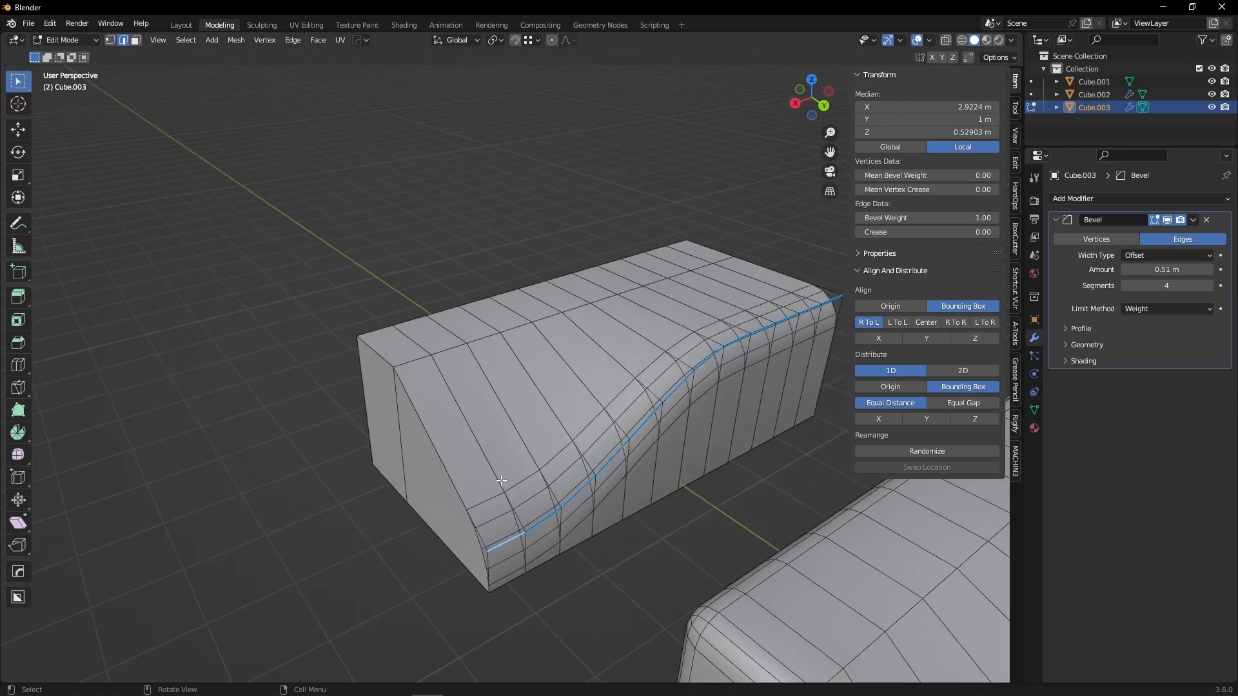
left_click(372, 325)
left_click(415, 318, "ctrl")
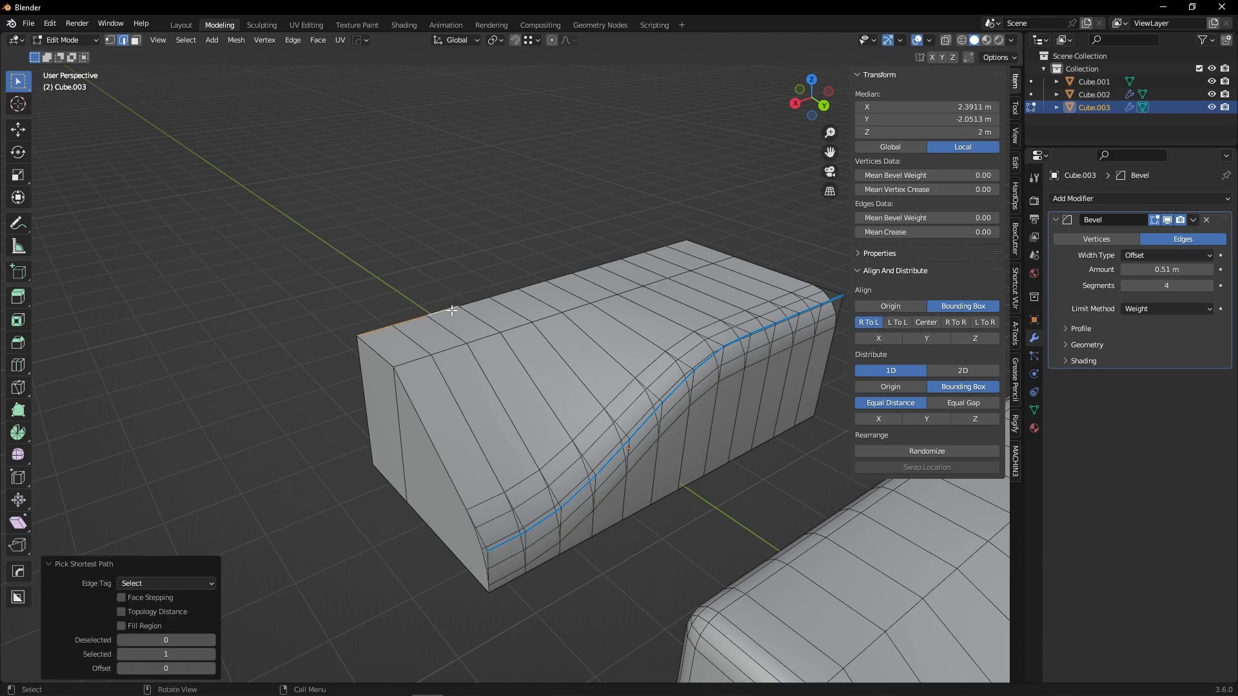
left_click_drag(888, 218, 928, 218)
key("ctrl+e")
mouse_move(469, 301)
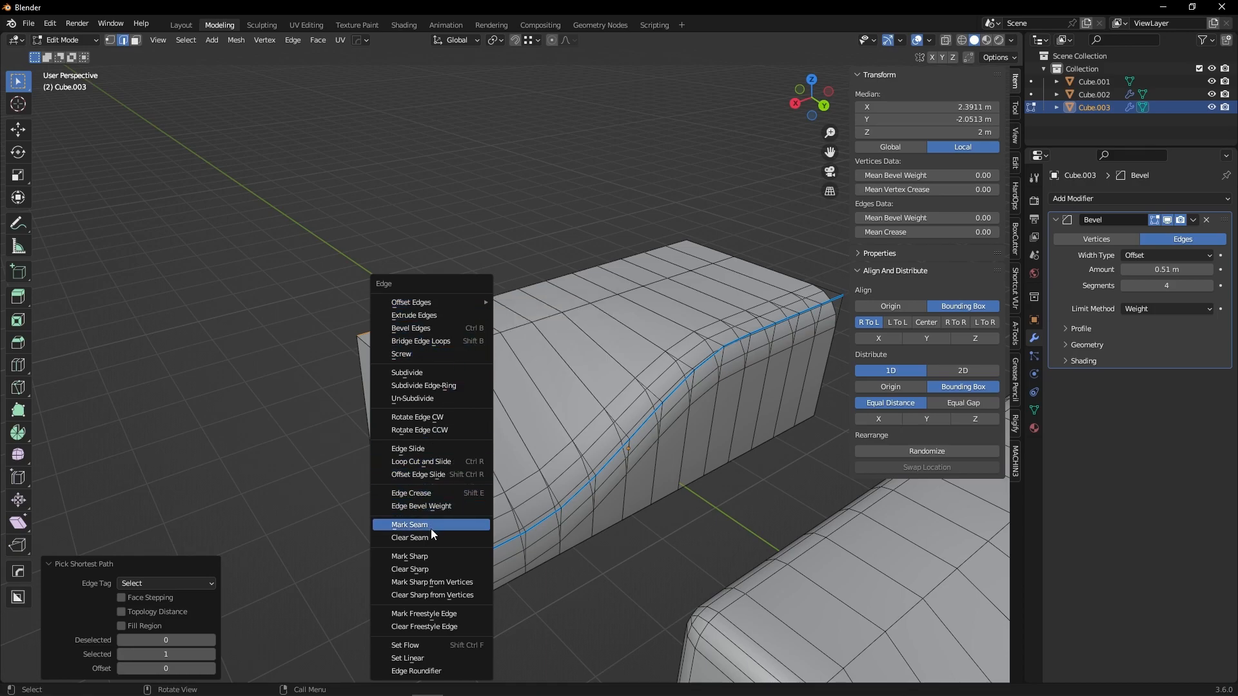
left_click(416, 506)
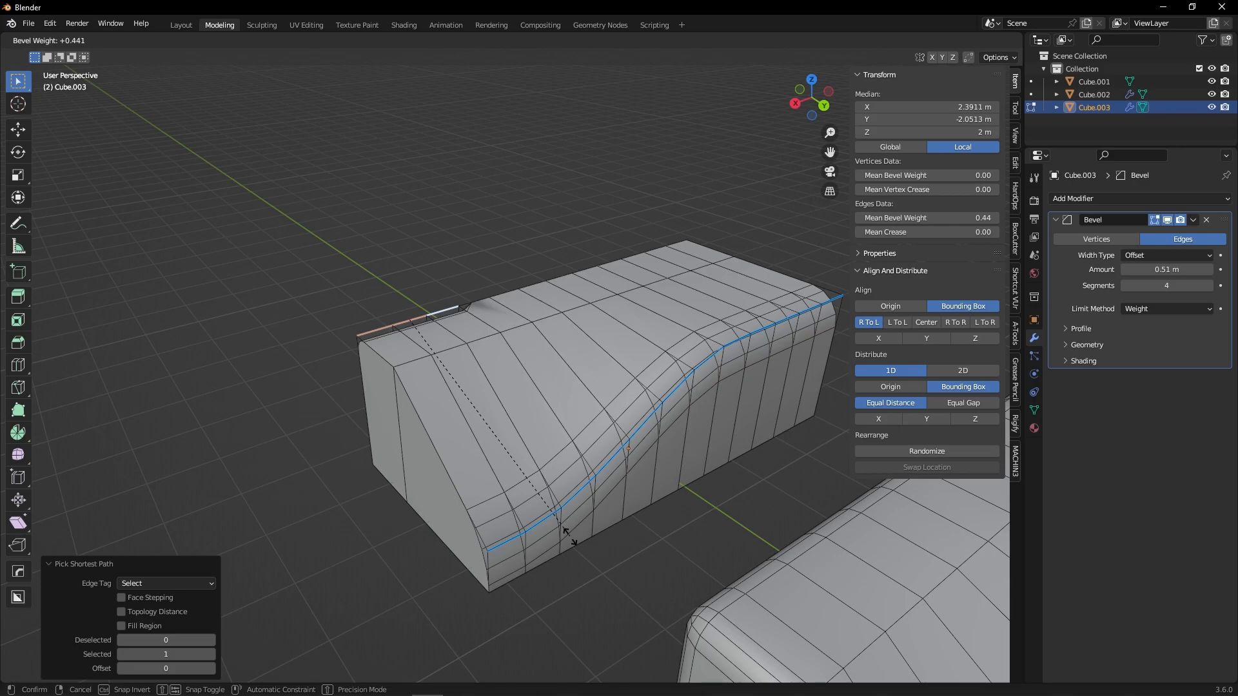
type(".2")
key("Return")
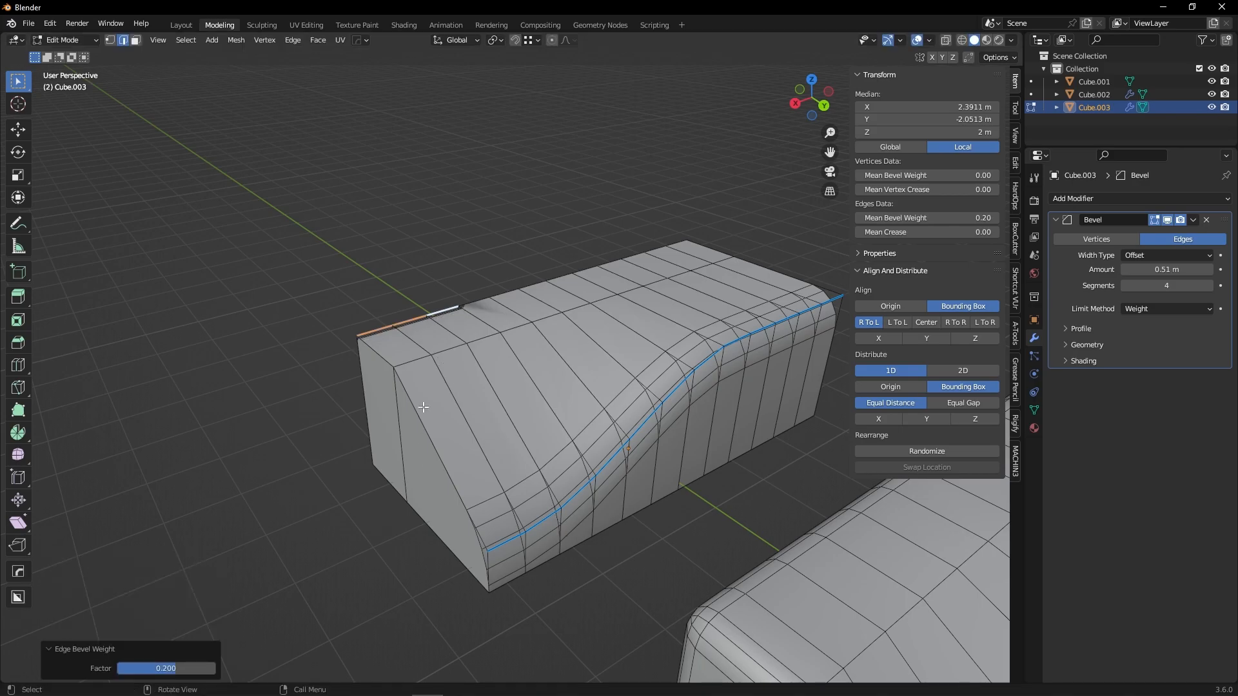
Select the next segment of the top edge and set its edge bevel weight to 0.5.
left_click(478, 299)
left_click(534, 287, "ctrl")
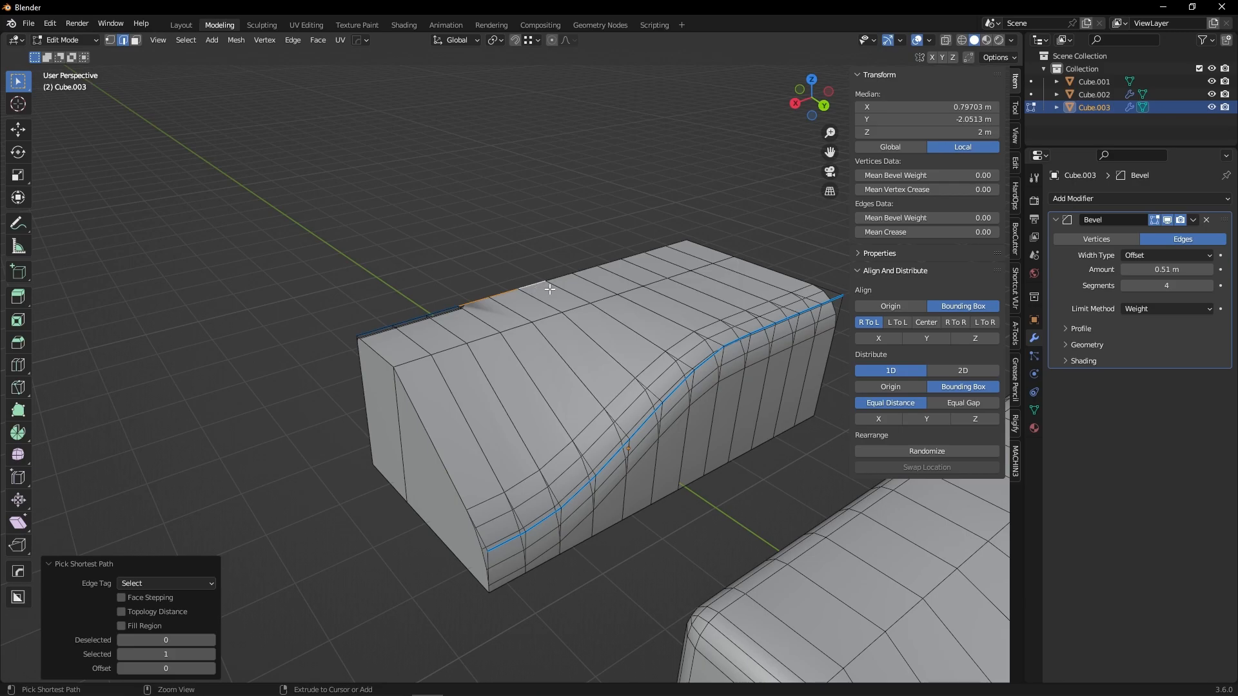
key("ctrl+e")
left_click(560, 285)
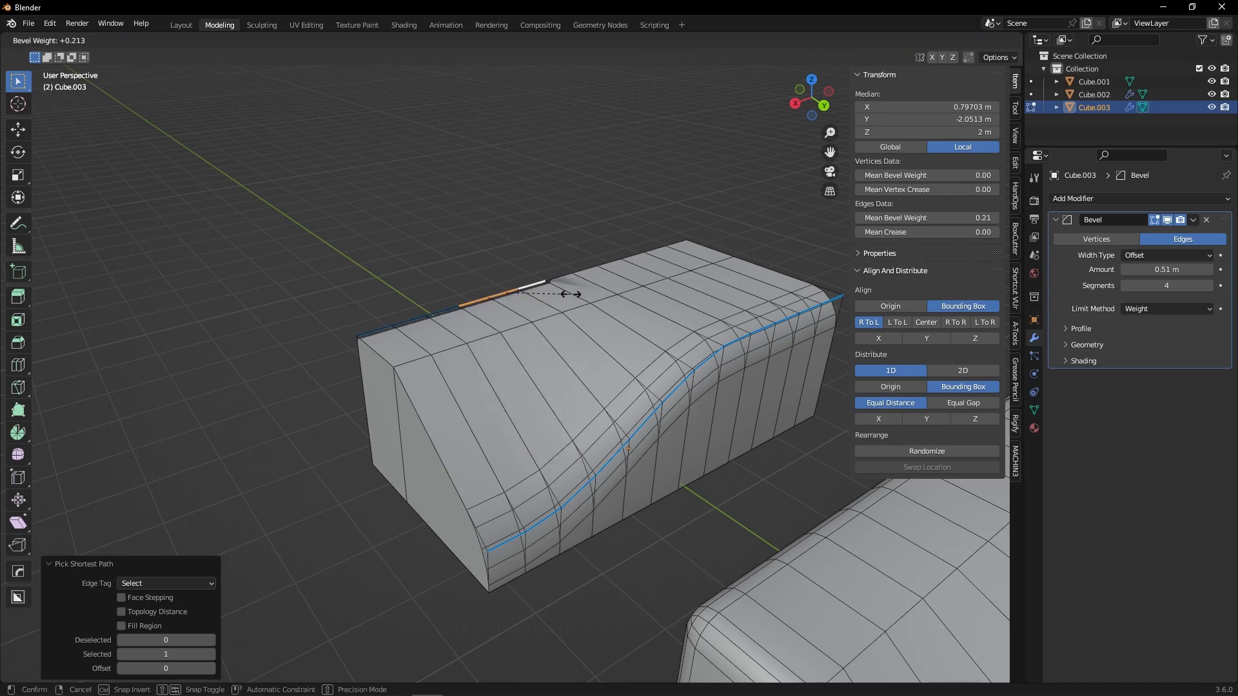
type(".5")
key("Return")
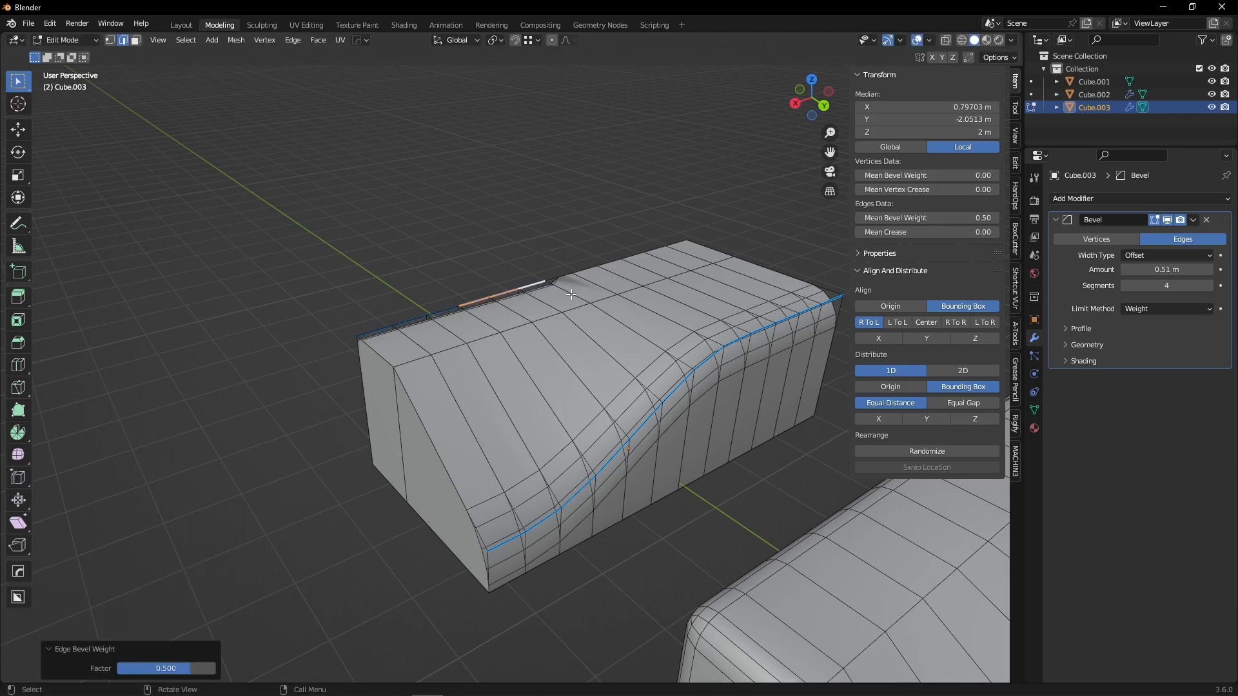
Select the following top edge segment and set its edge bevel weight to 0.7.
left_click(566, 278)
left_click(598, 266, "ctrl")
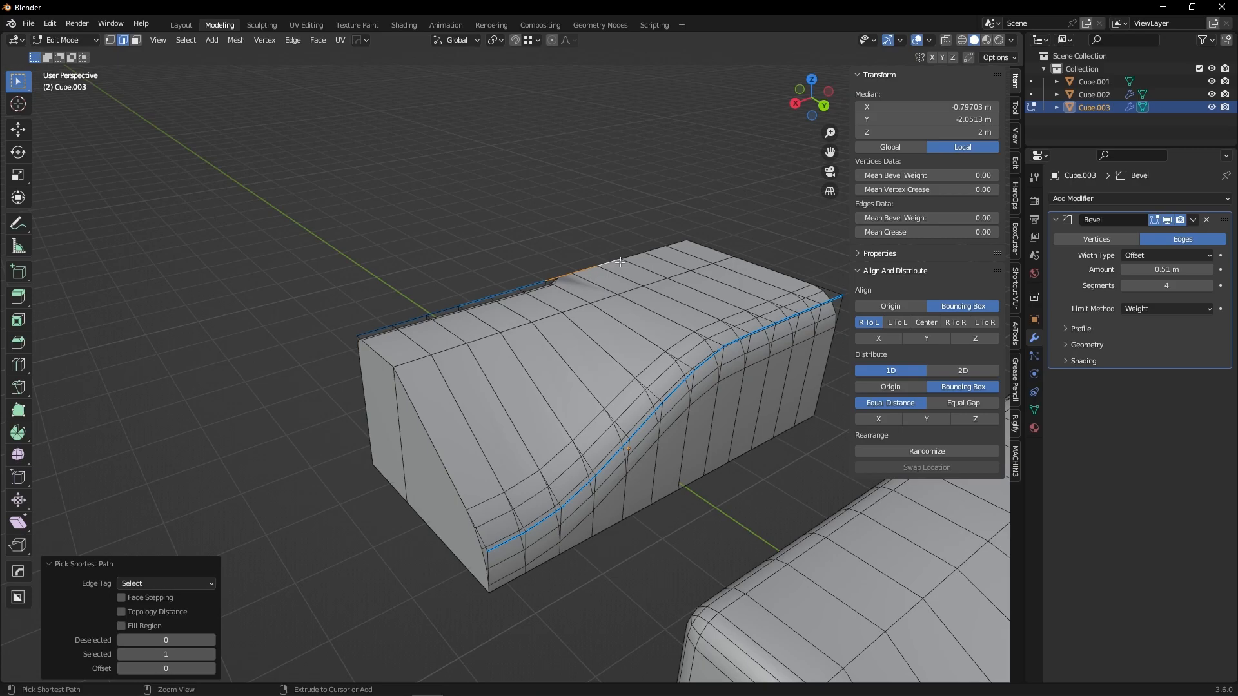
key("ctrl+e")
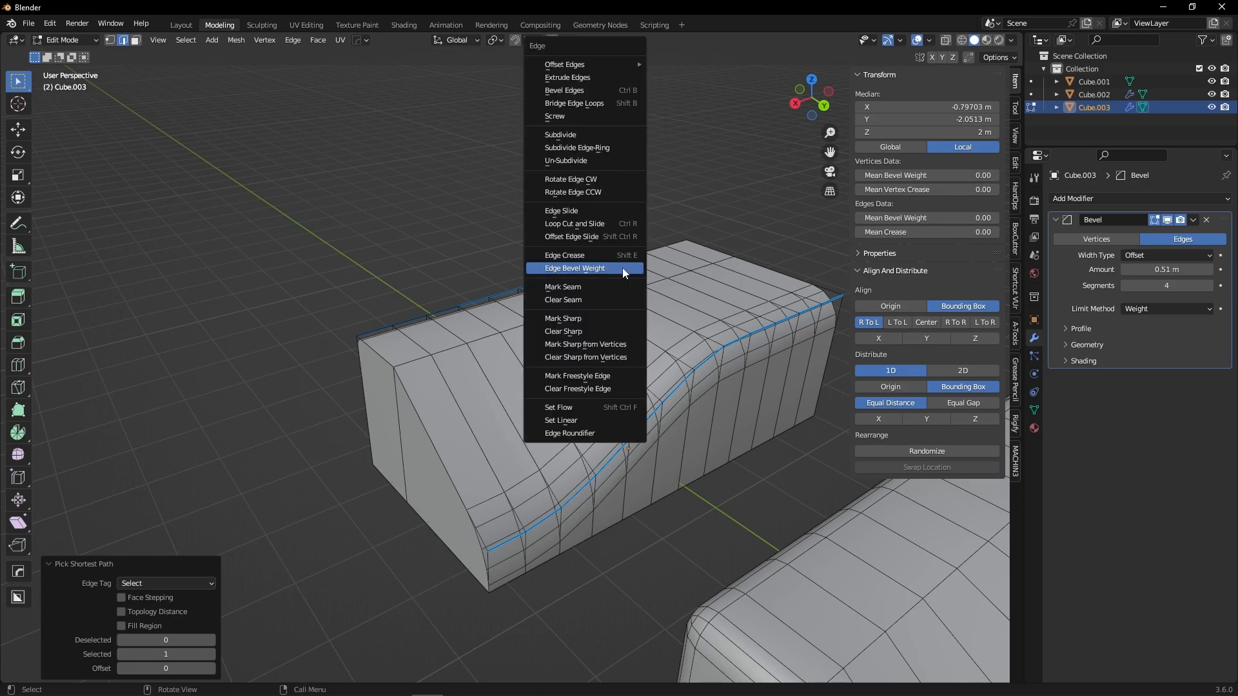
left_click(622, 268)
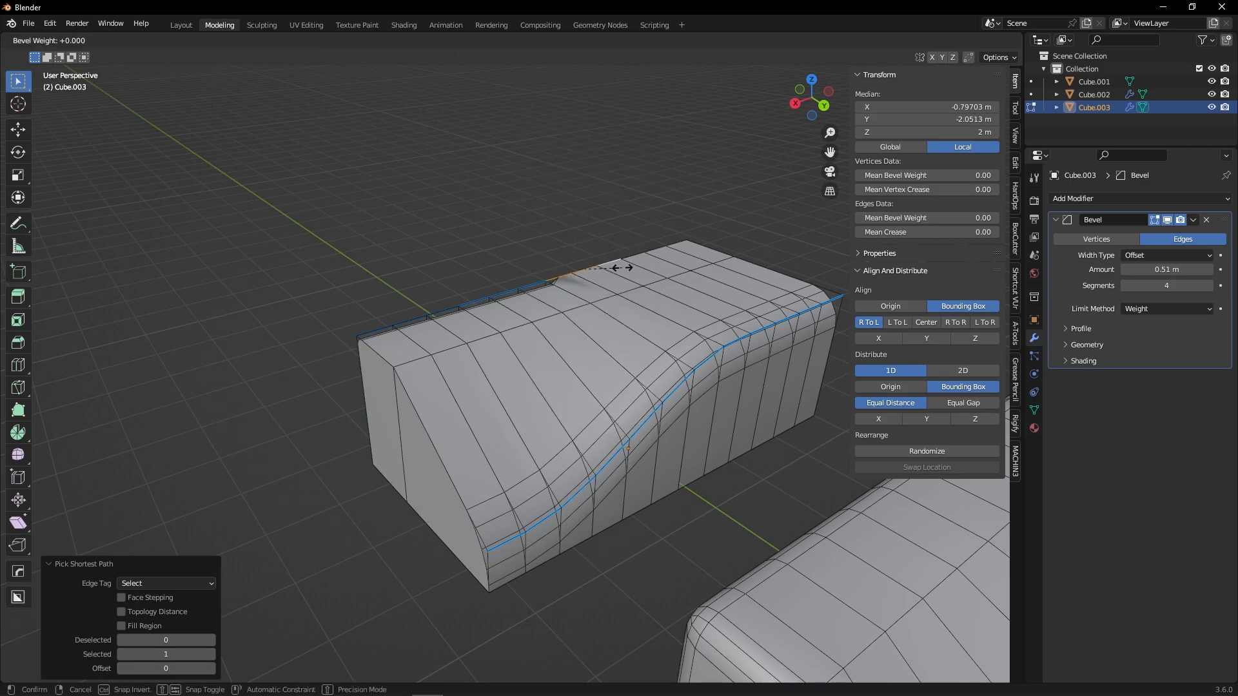
type(".859")
type("7")
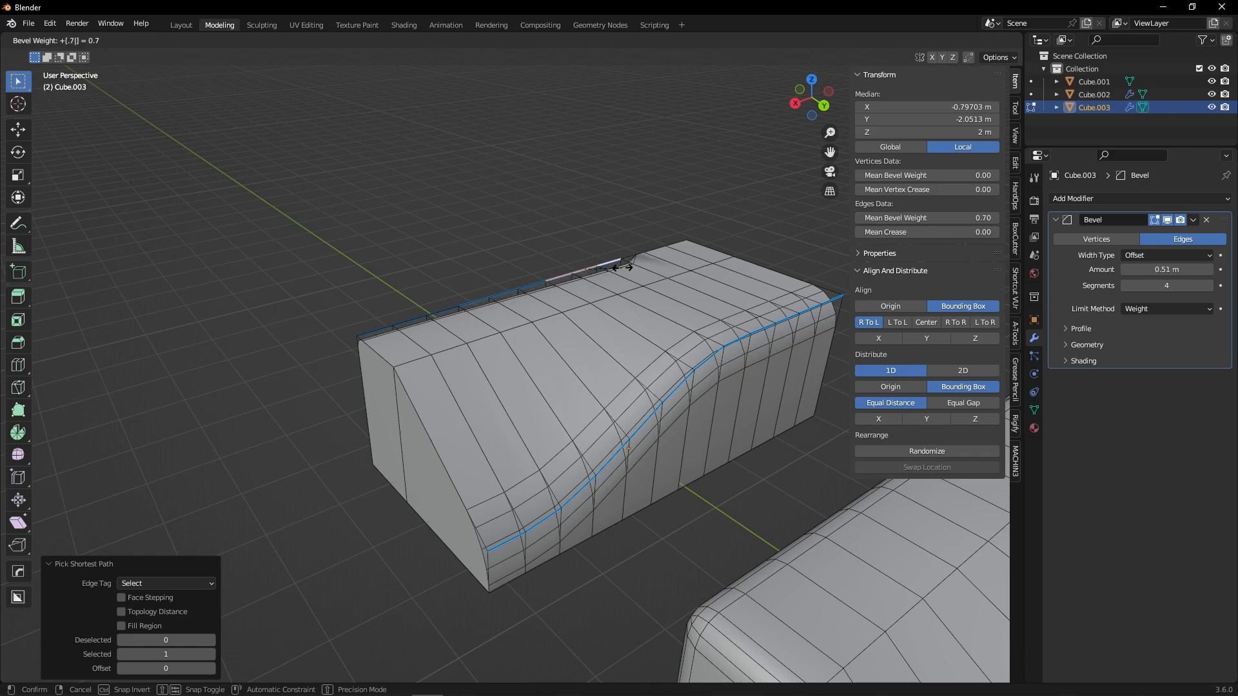
key("Return")
Select the last top edge segment and set its edge bevel weight to 1.0 via the Edge menu.
left_click(636, 254)
left_click(670, 241, "ctrl")
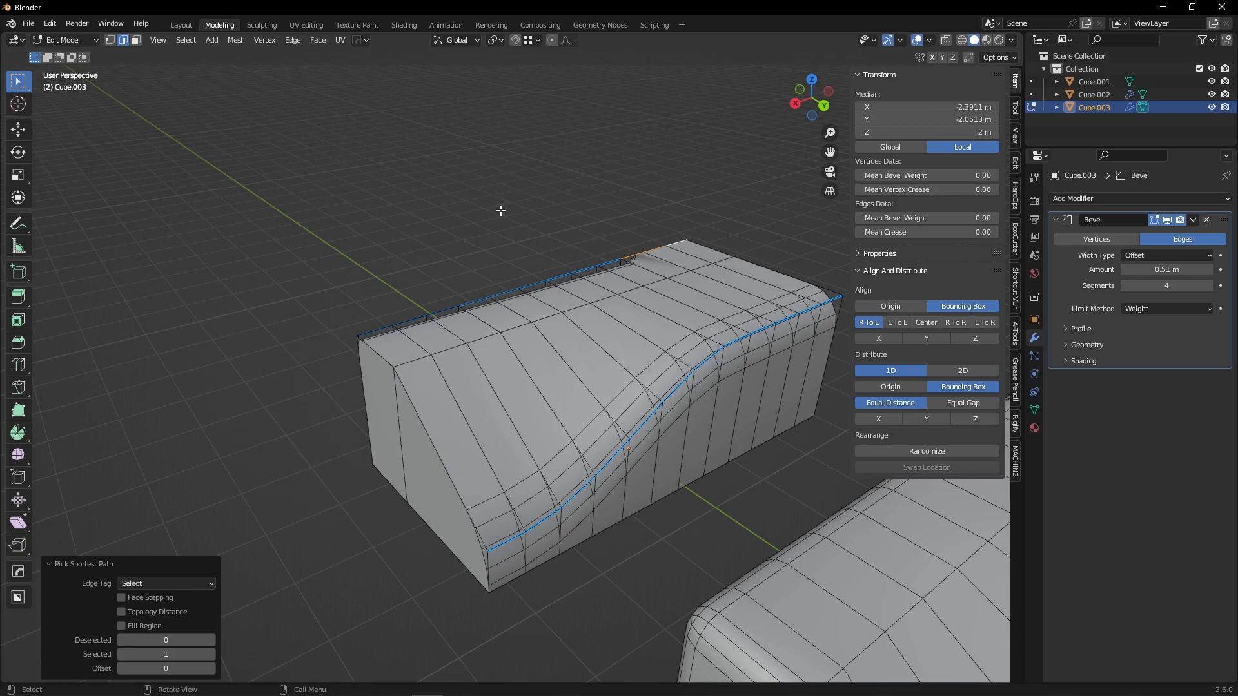
left_click(292, 41)
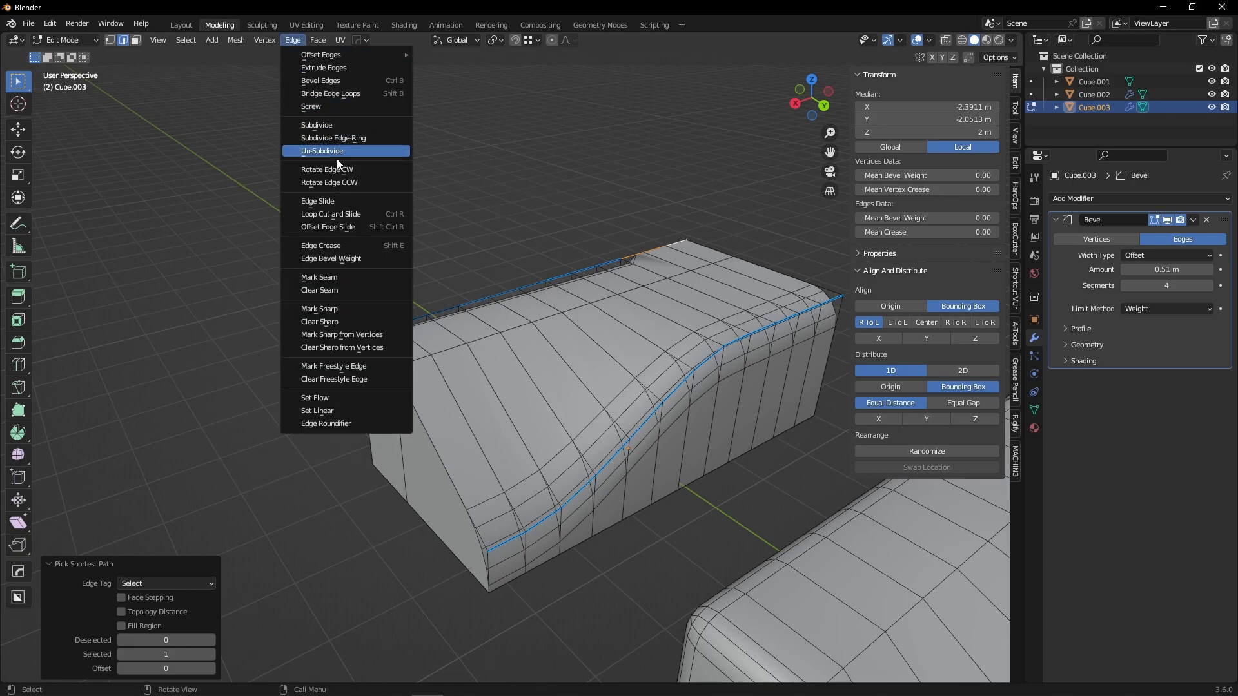
left_click(333, 259)
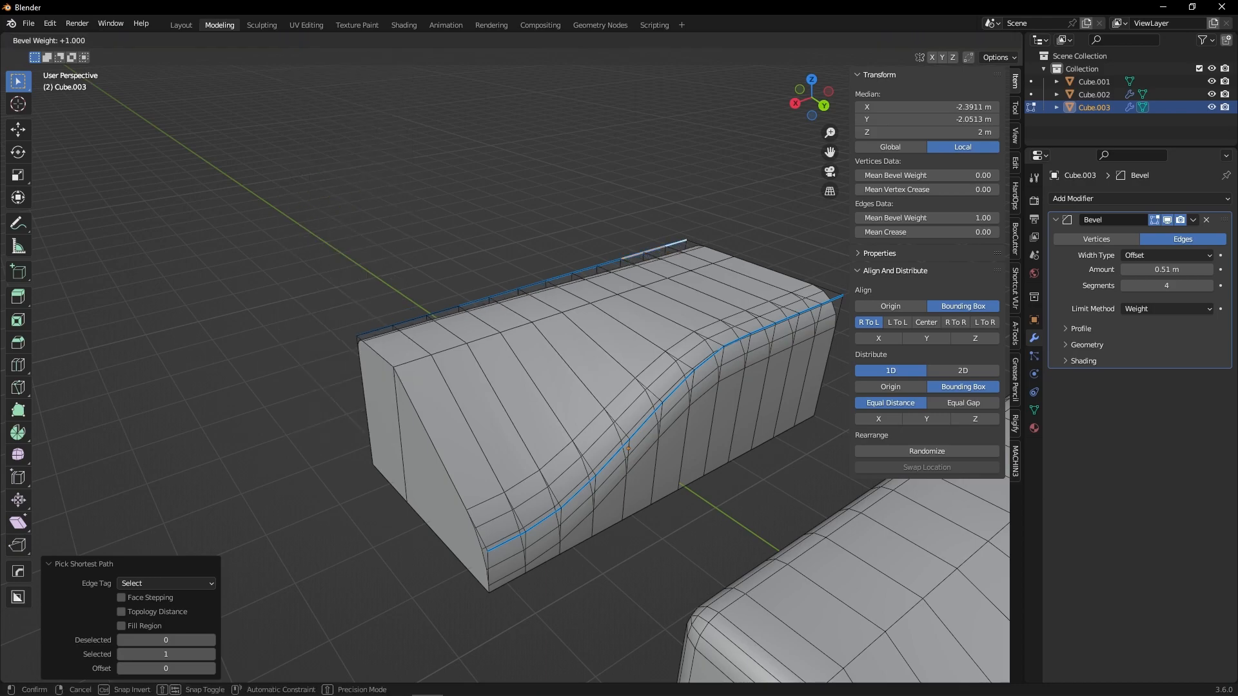
left_click(719, 121)
Select the lowest segment of the slope ridge edge and set its bevel weight to 0.14.
middle_click_drag(433, 189, 435, 246)
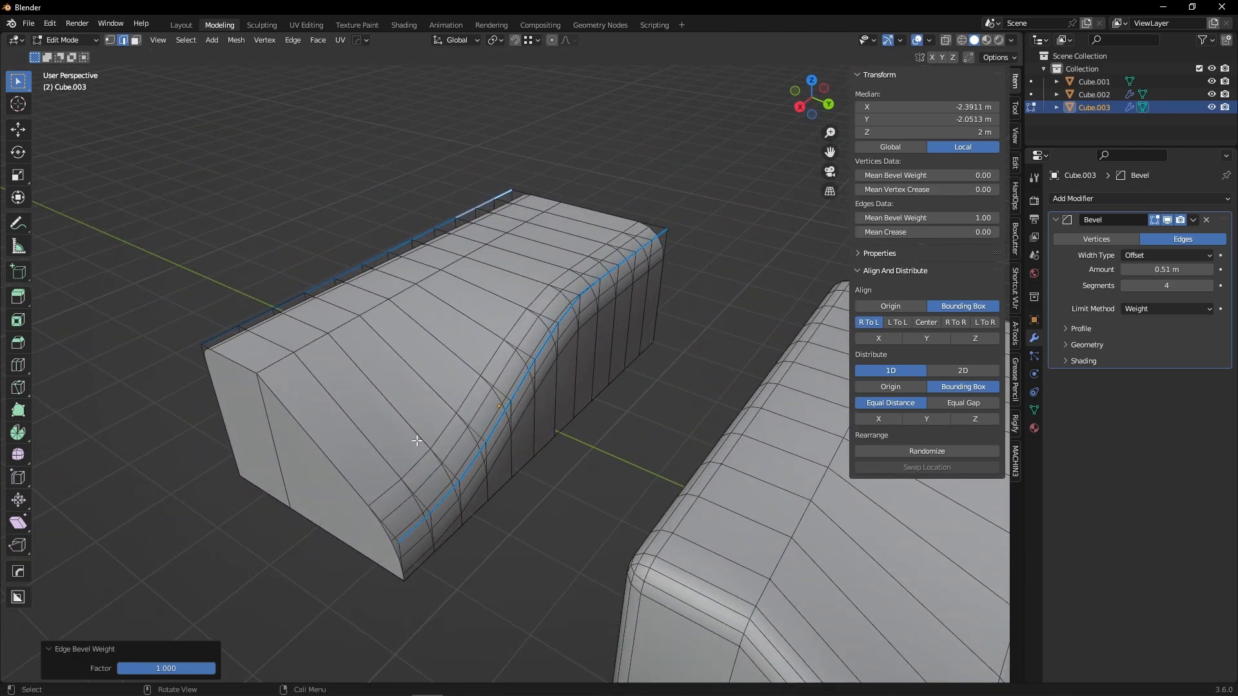
left_click(413, 531)
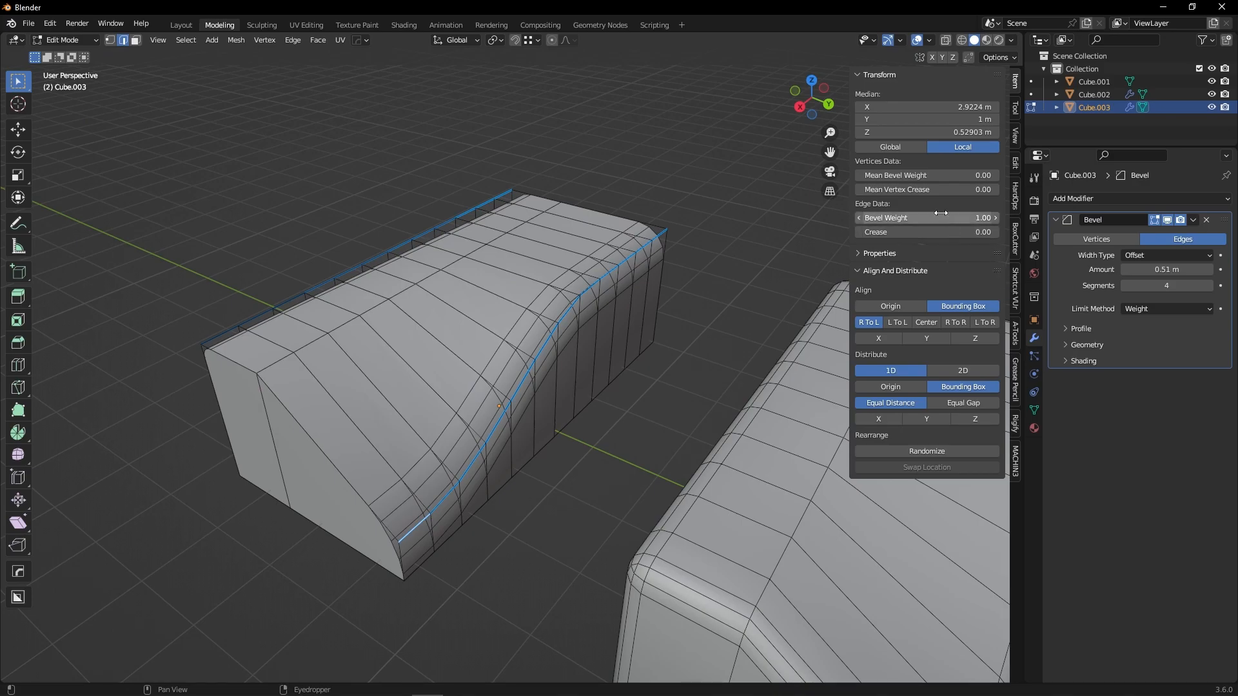
left_click_drag(927, 218, 893, 218)
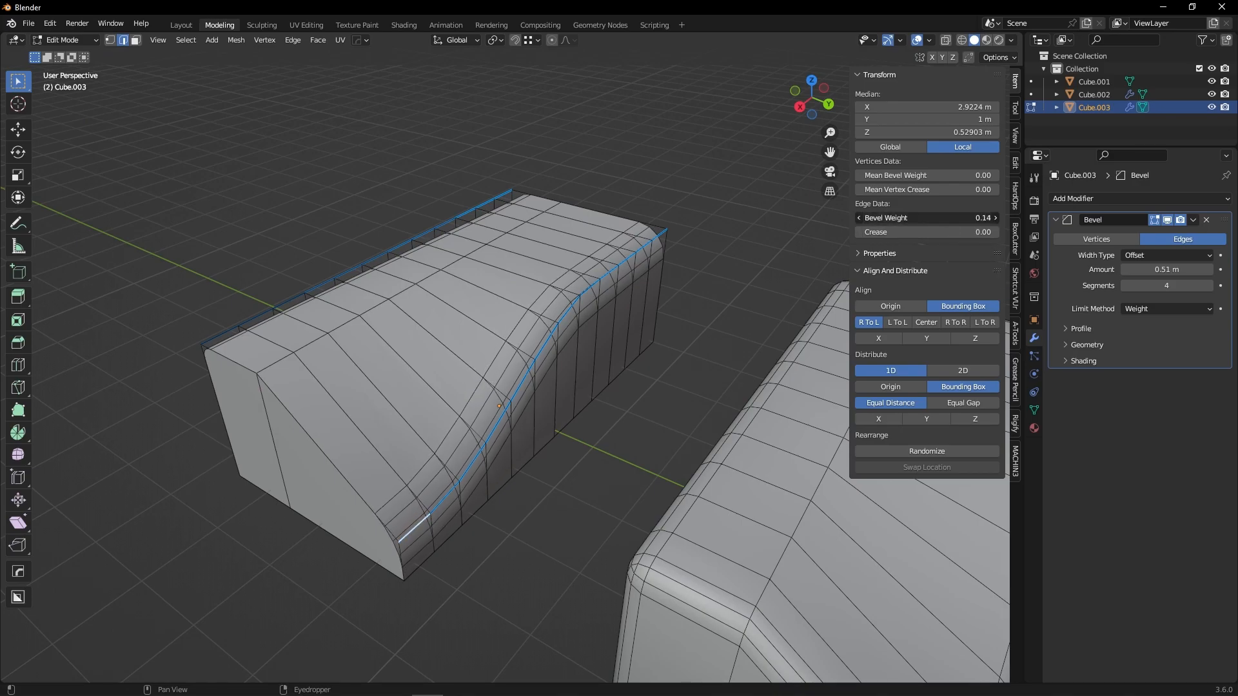
mouse_move(893, 218)
left_mouse_down()
mouse_move(883, 218)
mouse_move(931, 219)
mouse_move(896, 219)
left_mouse_up()
Select the next slope ridge segments and lower their bevel weight.
left_click(451, 493)
left_click(467, 464)
left_click(497, 419)
left_click(532, 372)
left_click_drag(929, 218, 894, 220)
left_click(555, 331)
left_click(624, 180)
key("Tab")
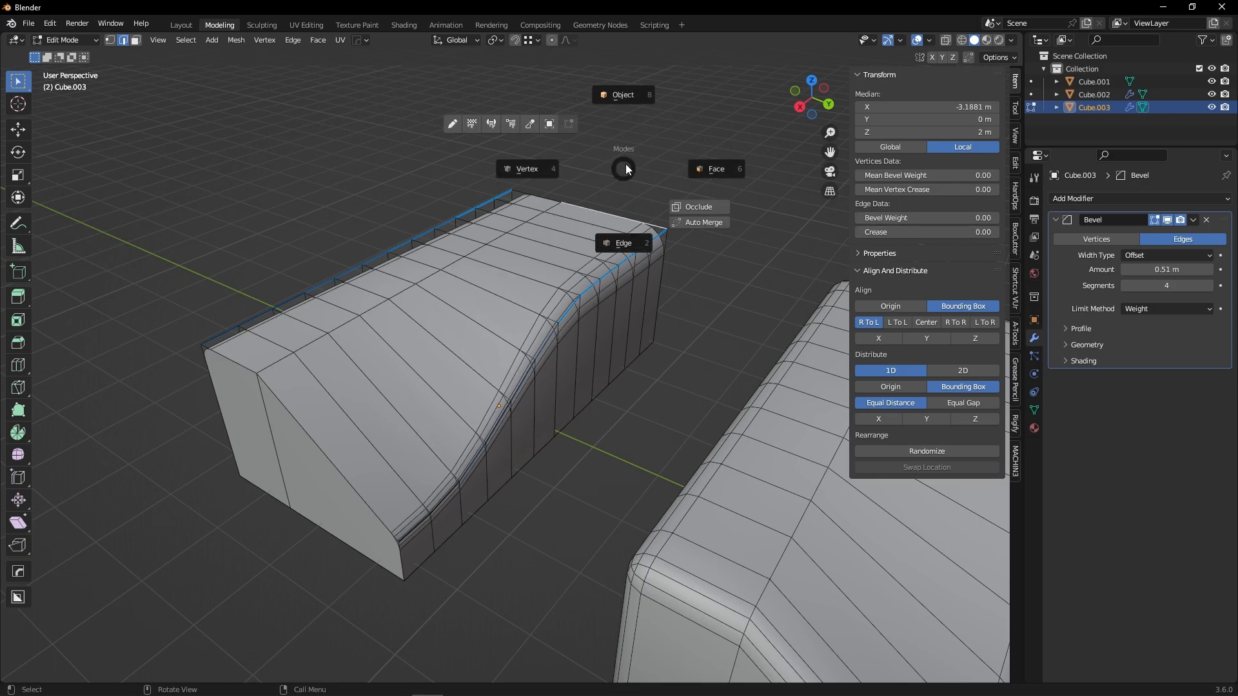
left_click(630, 109)
left_click(676, 275)
key("shift+w")
middle_click_drag(675, 276, 564, 348)
left_click(408, 278)
key("Tab")
Switch to vertex selection mode and select the two bottom corner vertices at the sloped end of the block.
left_click(327, 339)
middle_click_drag(327, 339, 588, 378, "shift")
left_click(402, 351)
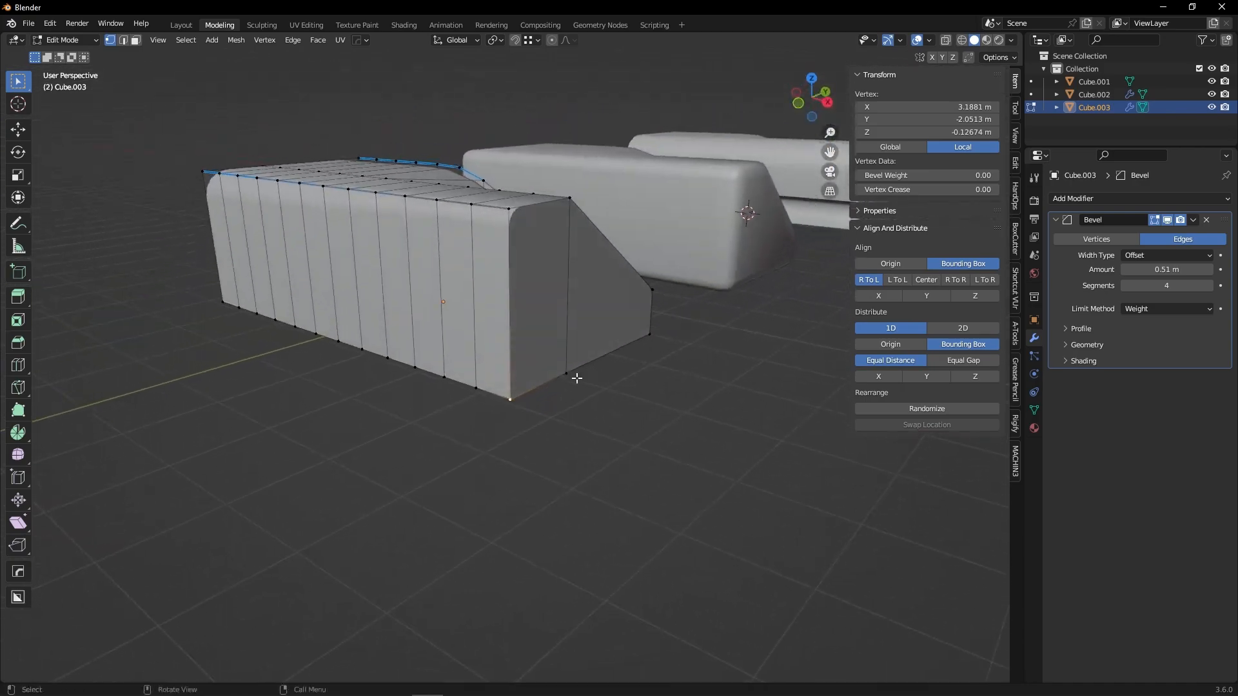
left_click(568, 374, "shift")
middle_click_drag(652, 351, 636, 351)
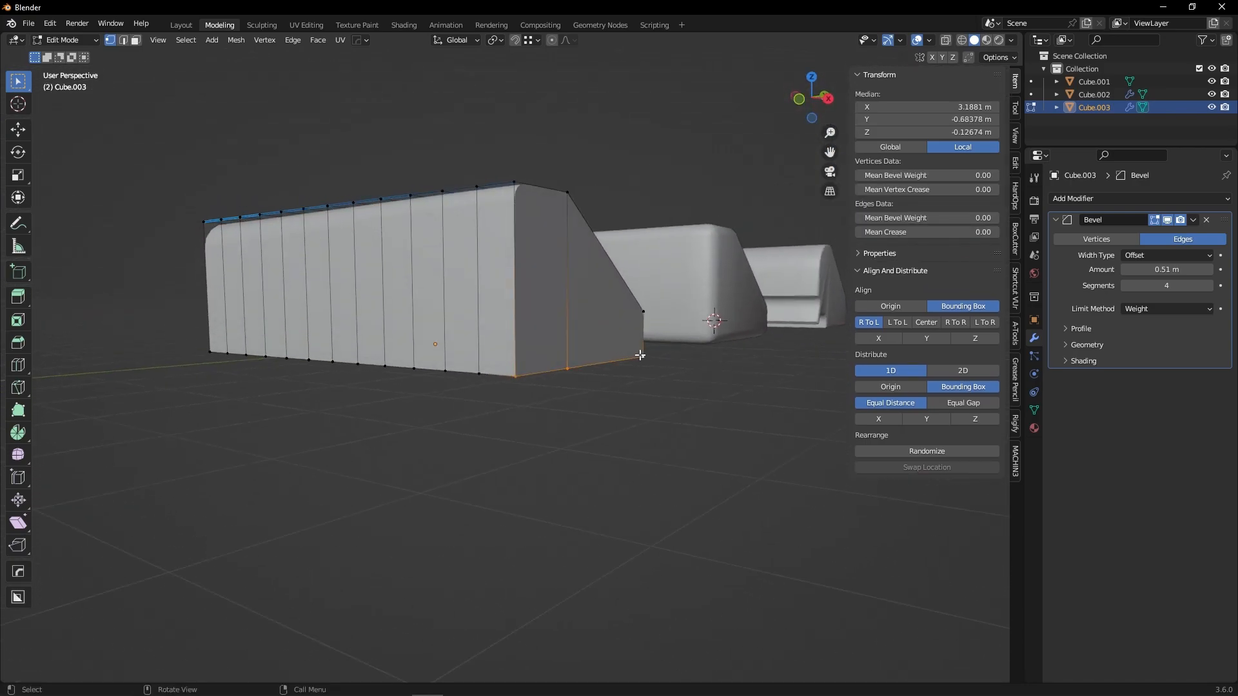
Try bevelling the selected vertices with Bevel Vertices, then undo the bevel.
key("ctrl+v")
left_click(270, 41)
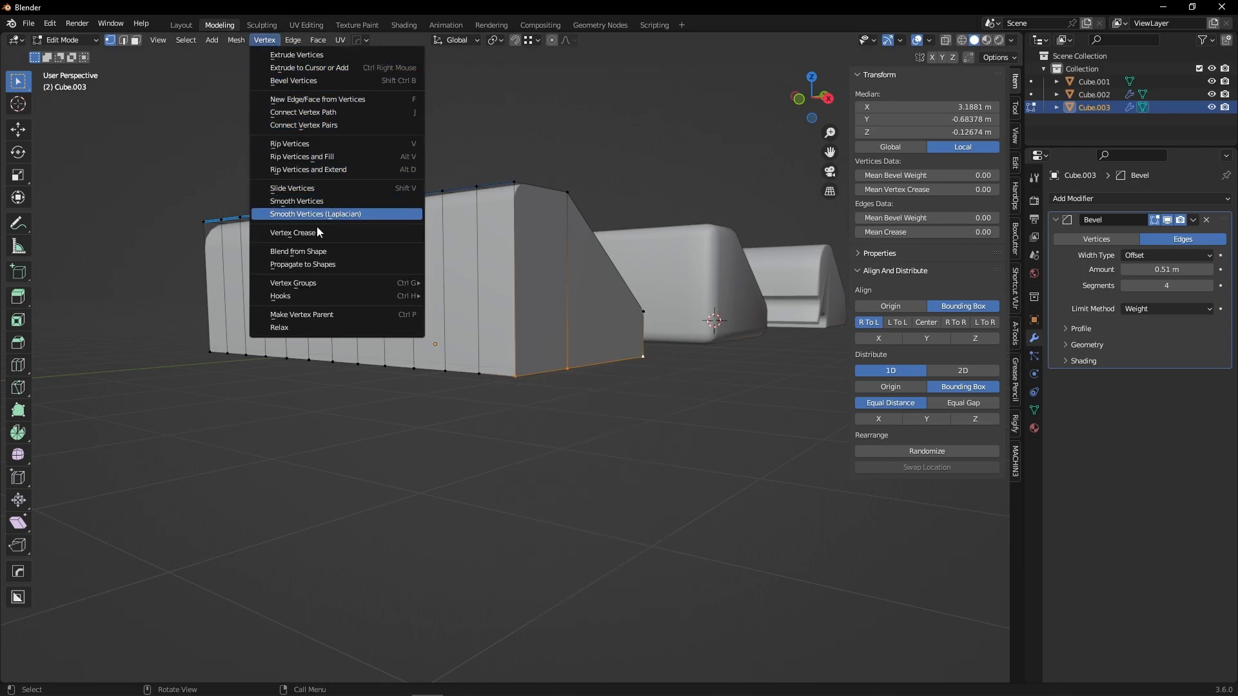
left_click(316, 80)
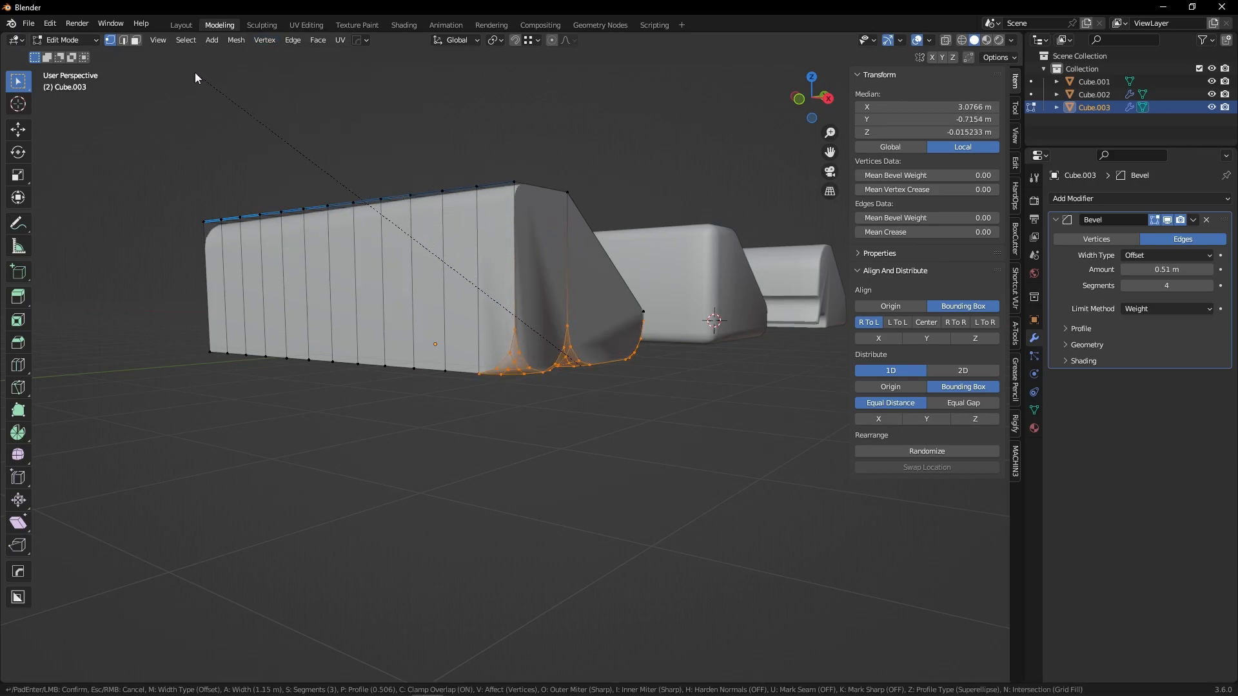
left_click(245, 107)
middle_click_drag(245, 107, 564, 334)
key("ctrl+z")
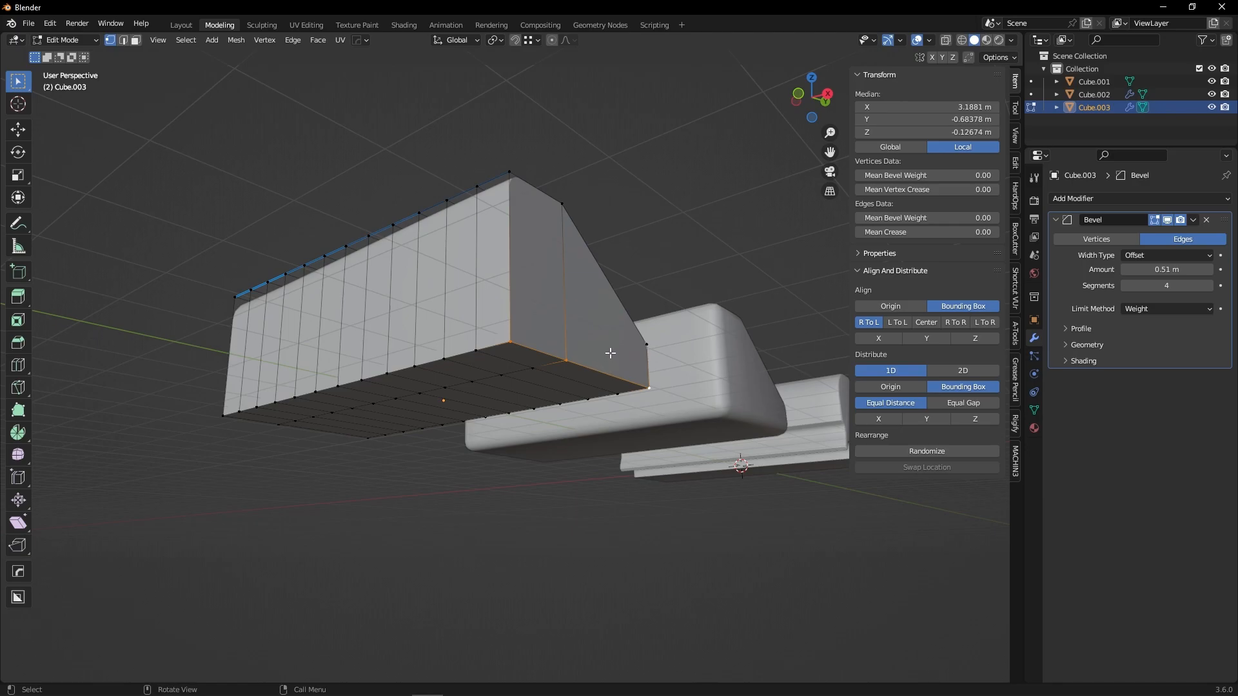
key("ctrl+b")
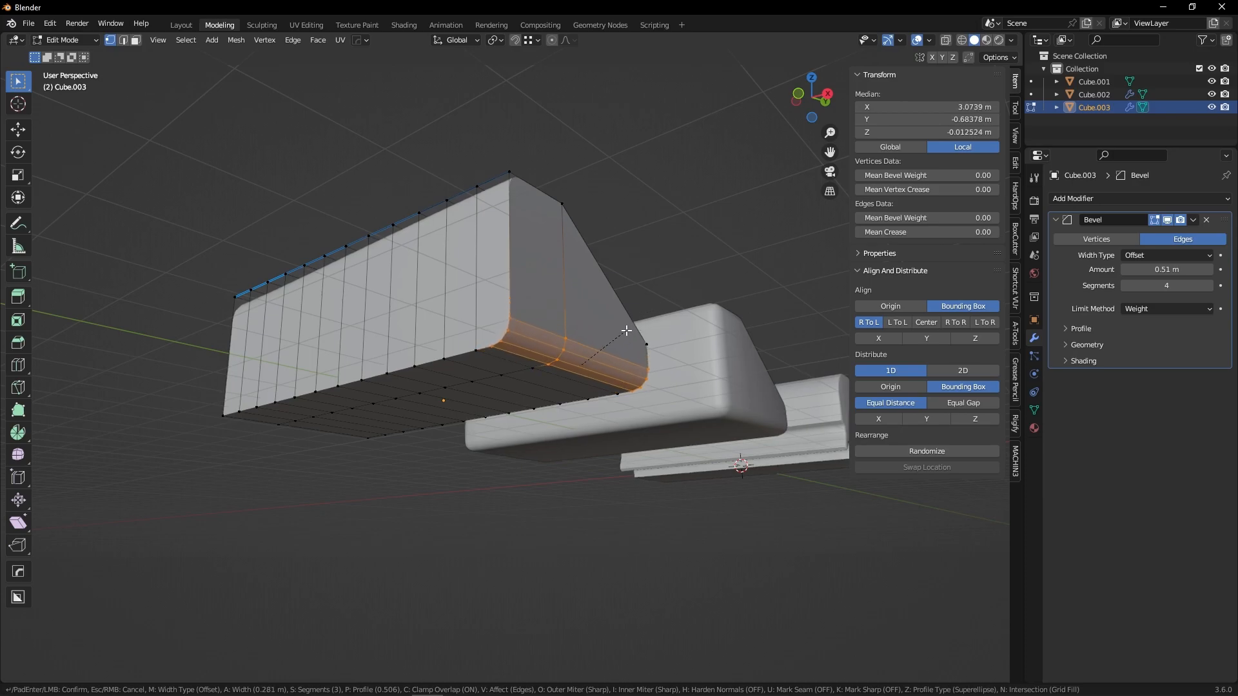
key("Escape")
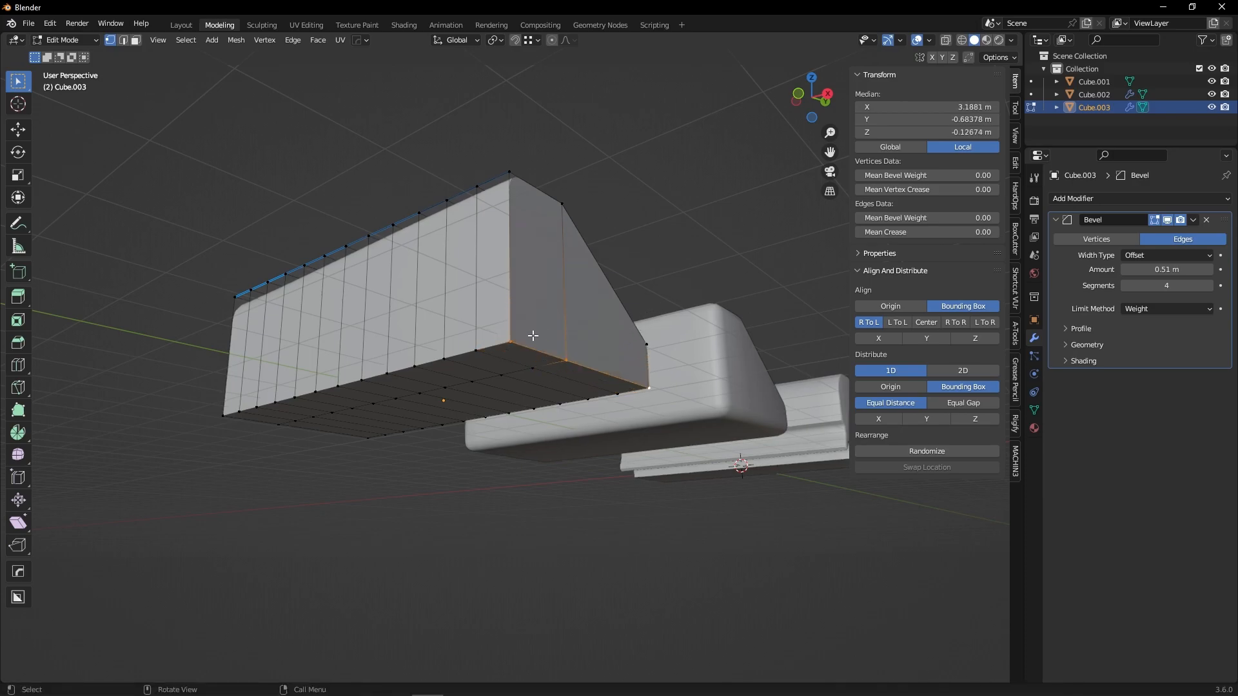
key("ctrl+b")
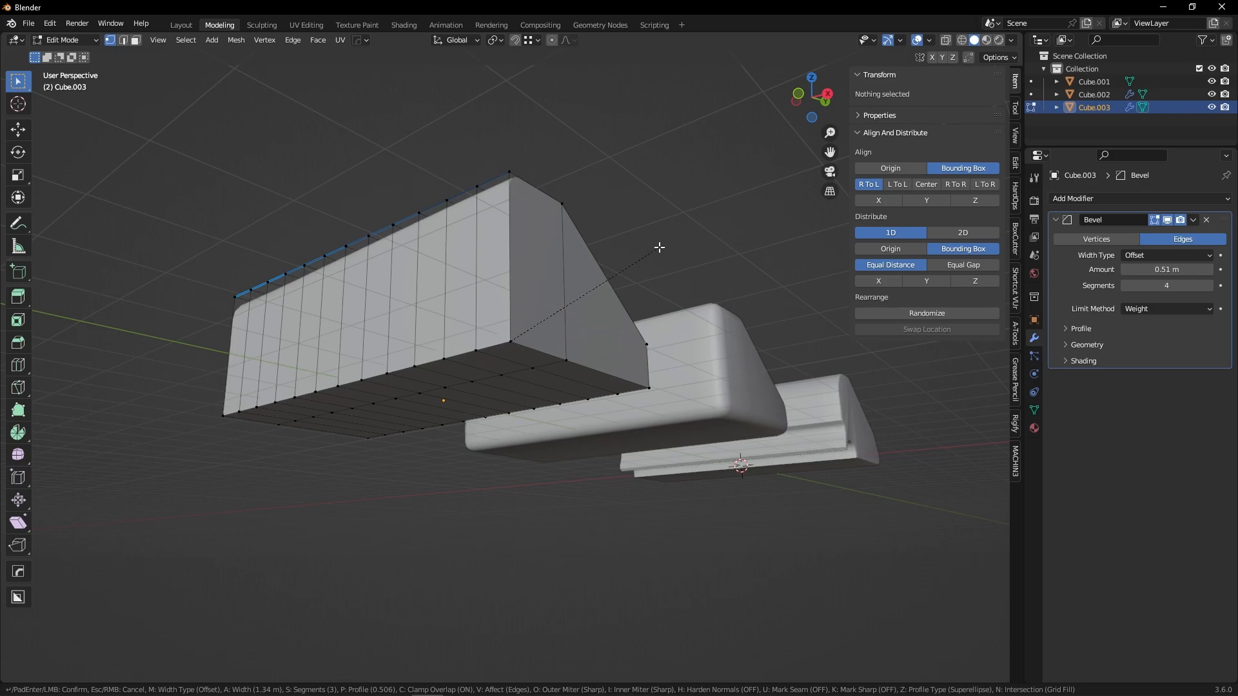
key("Escape")
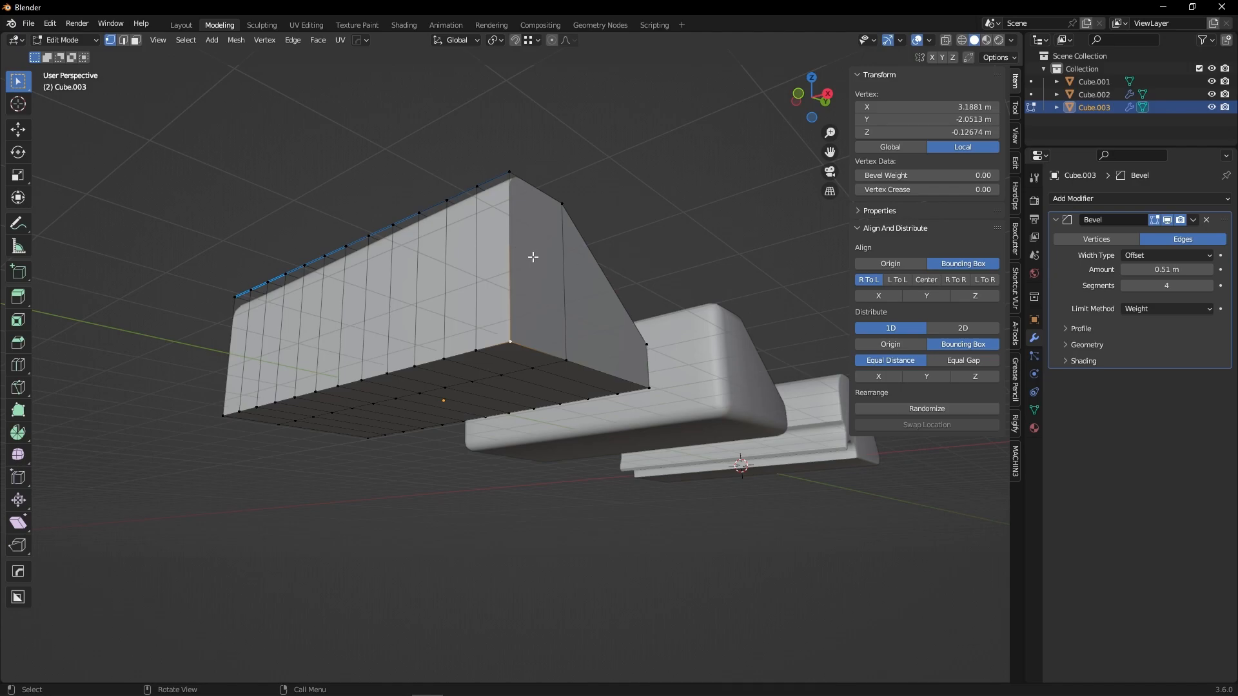
Bevel the bottom corner vertex with Bevel Vertices at 3 segments, set its width to 0.331 m, and deselect.
key("ctrl+v")
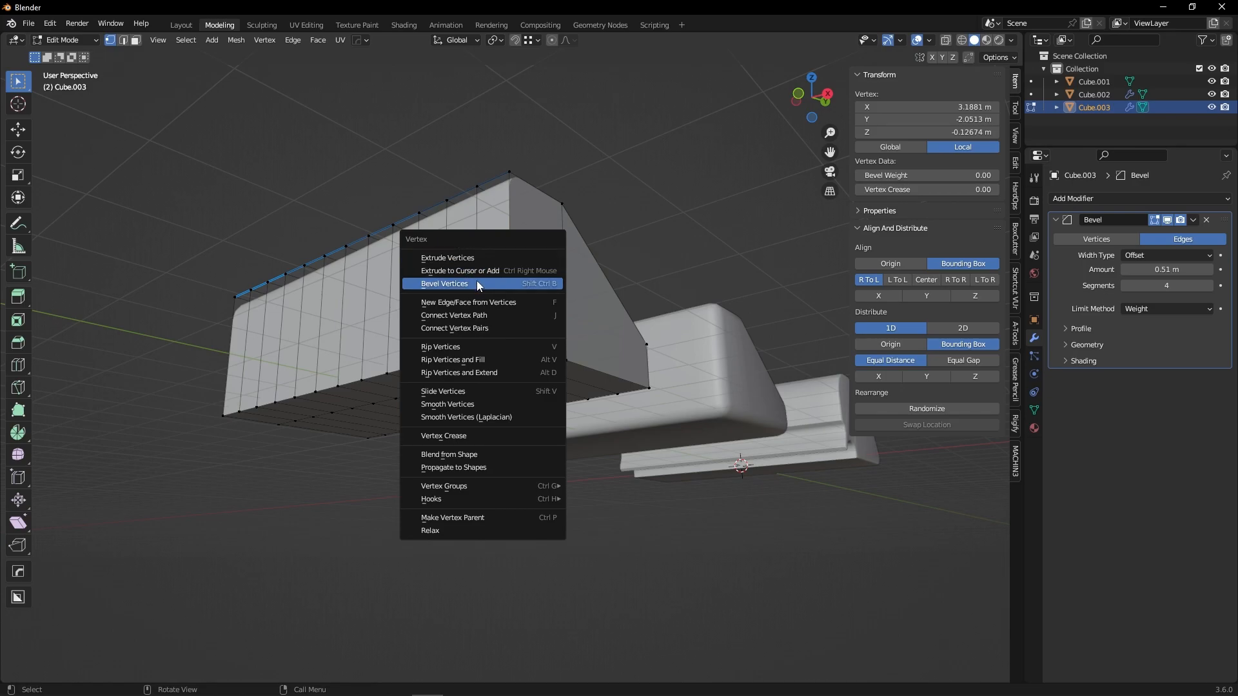
left_click(458, 287)
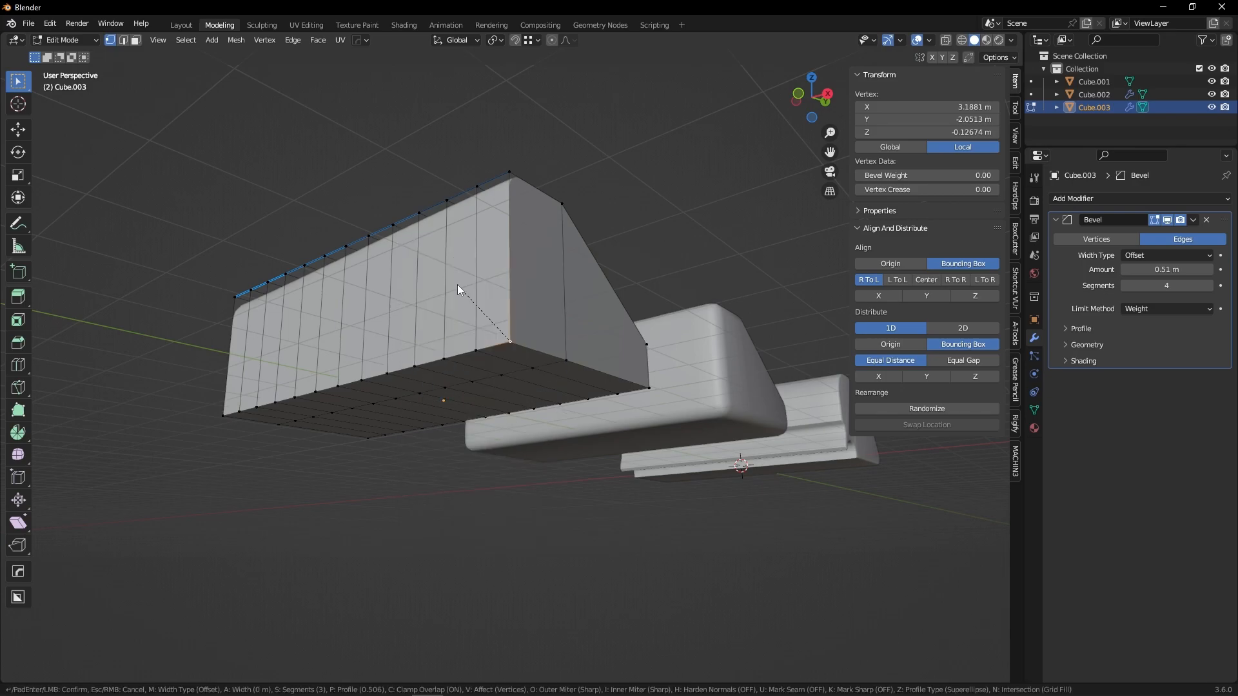
left_click(477, 220)
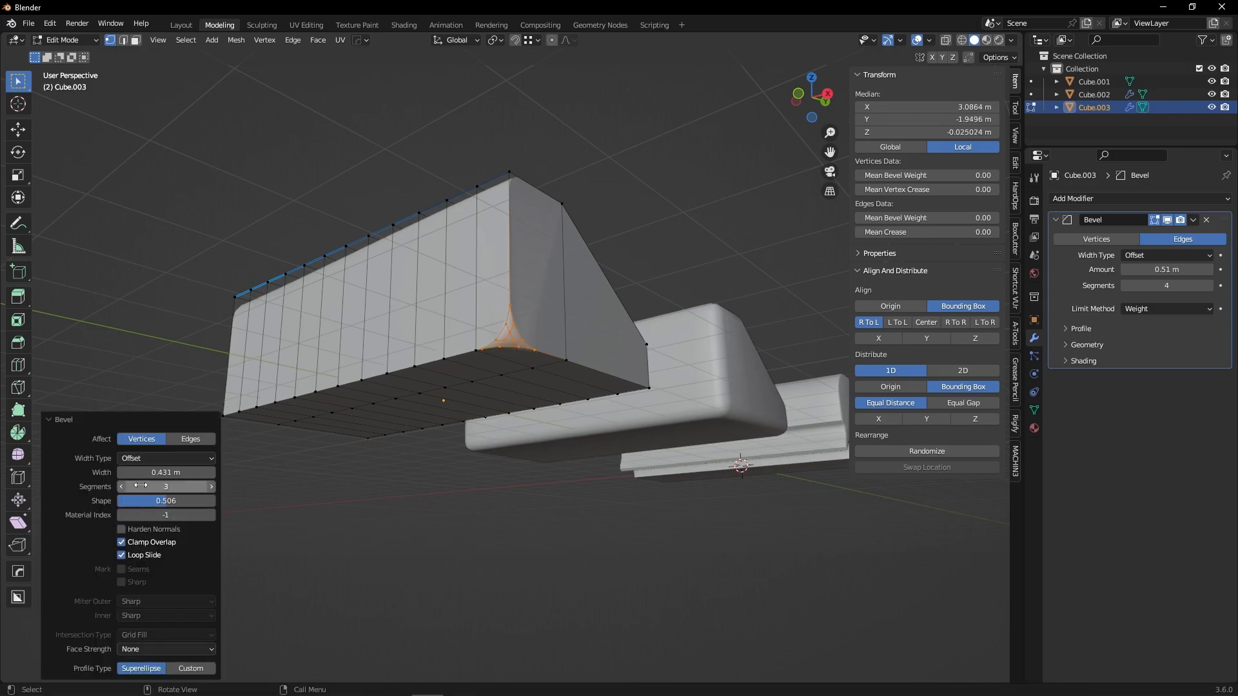
left_click_drag(139, 473, 116, 473)
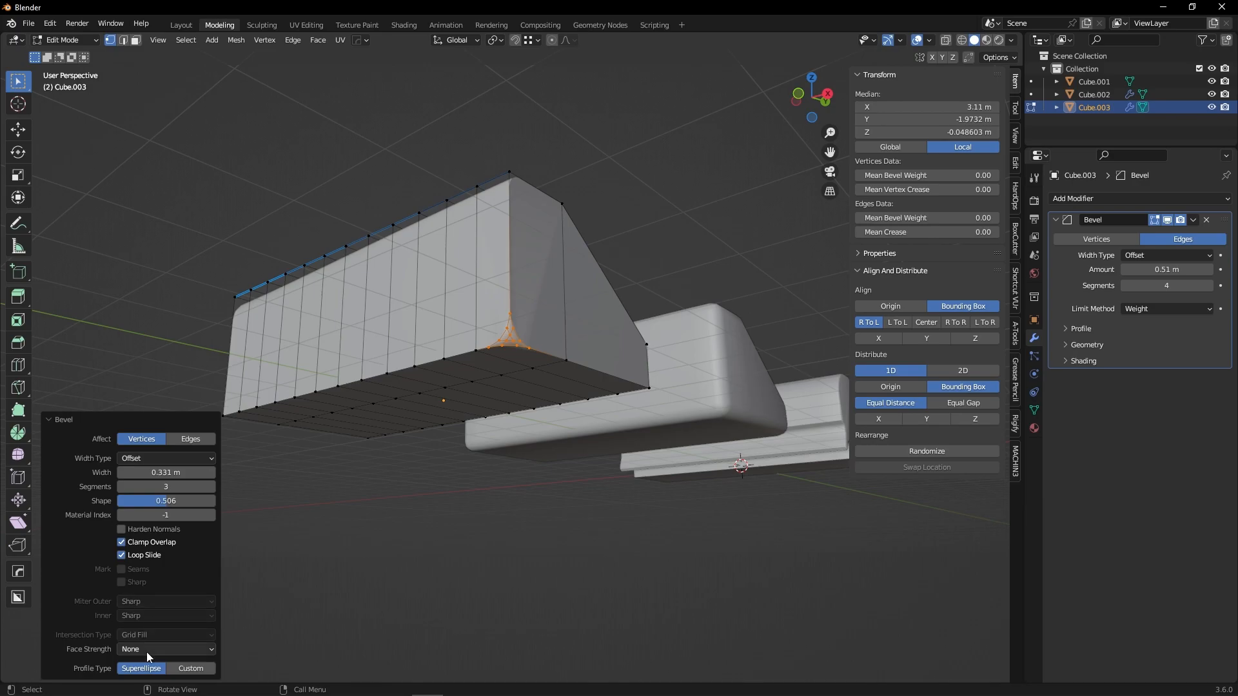
left_click(453, 499)
mouse_move(476, 495)
middle_mouse_down()
mouse_move(437, 487)
mouse_move(470, 490)
middle_mouse_up()
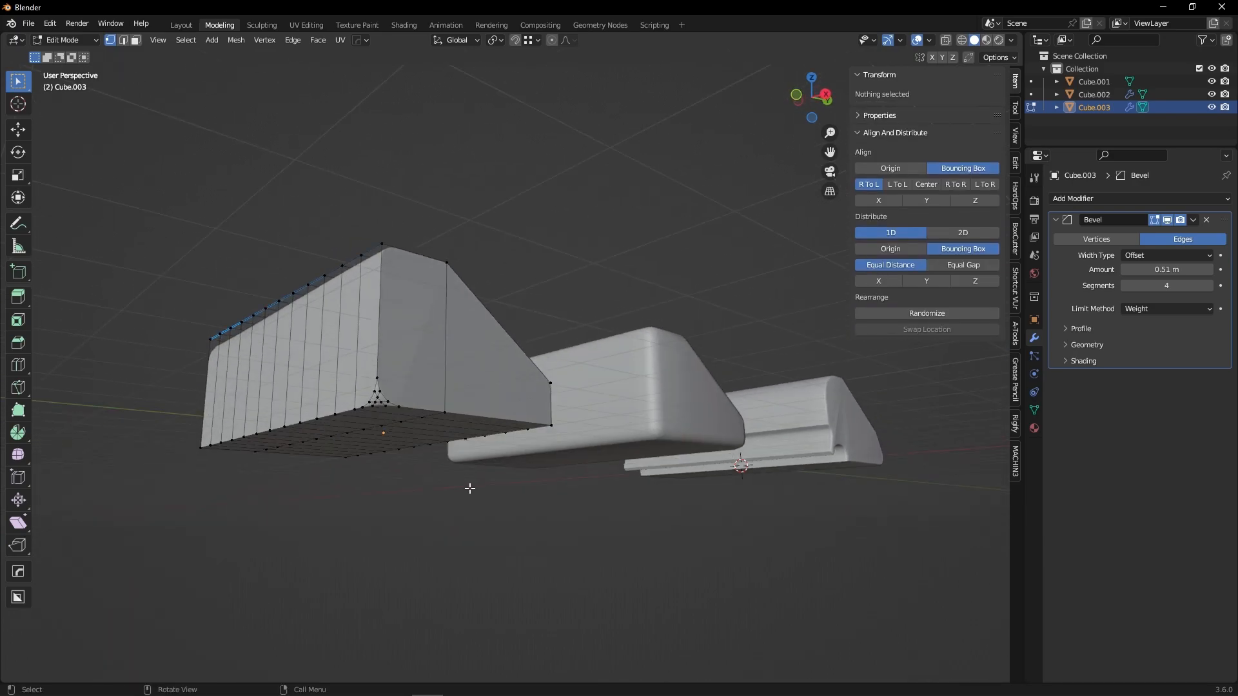